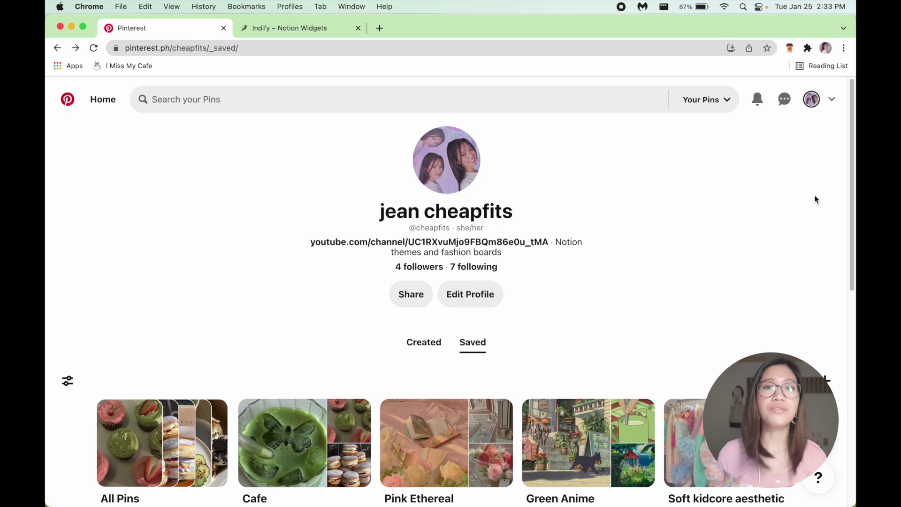
Step: Scroll down the profile's Saved boards to find the Pink Ethereal board
scroll(815, 199, "down", 3)
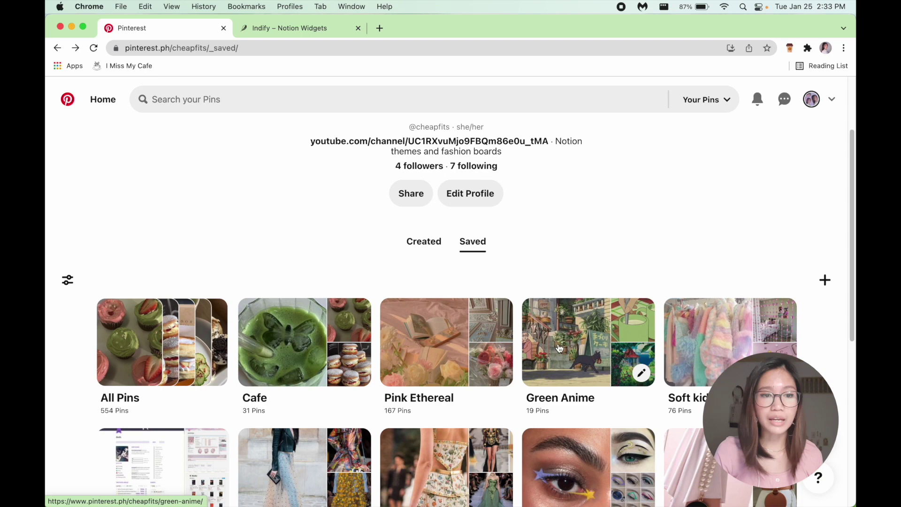
Step: Open the Pink Ethereal board and scroll through its pastel pins, then back up
left_click(445, 347)
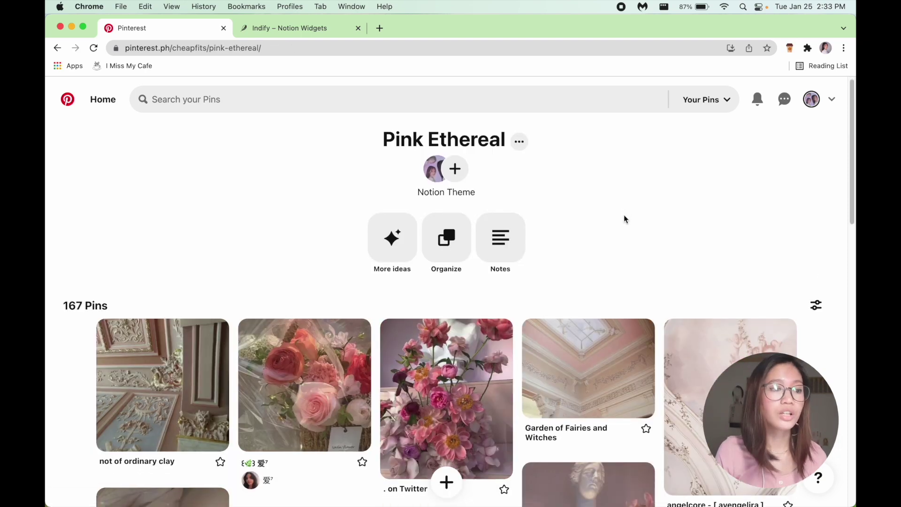
scroll(656, 201, "down", 2)
scroll(671, 197, "down", 1)
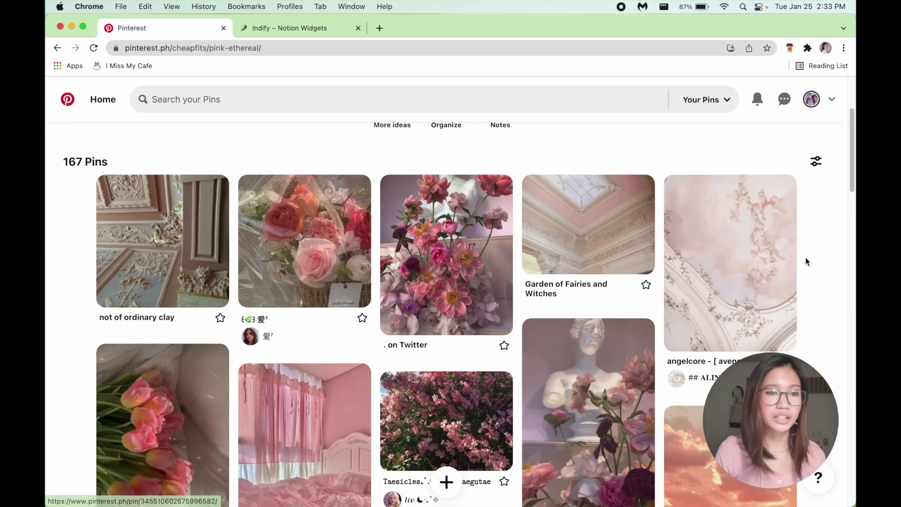
scroll(807, 261, "down", 2)
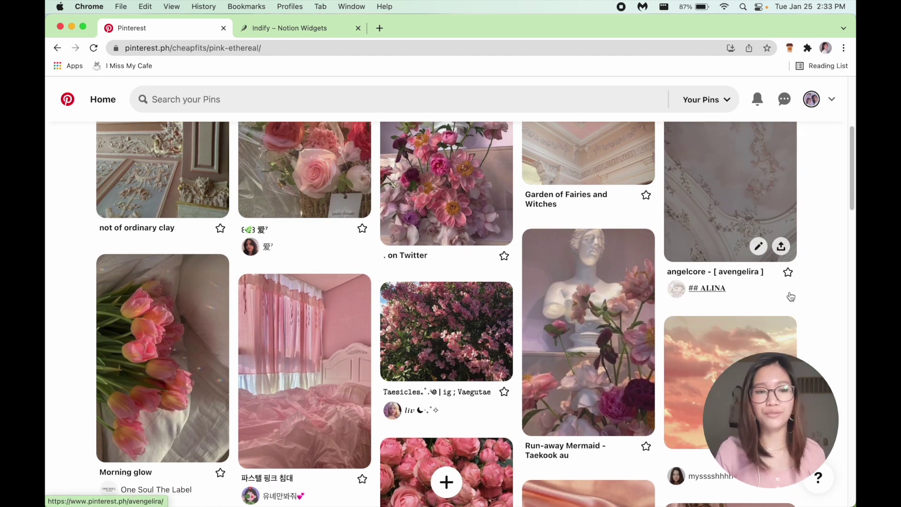
scroll(804, 301, "down", 10)
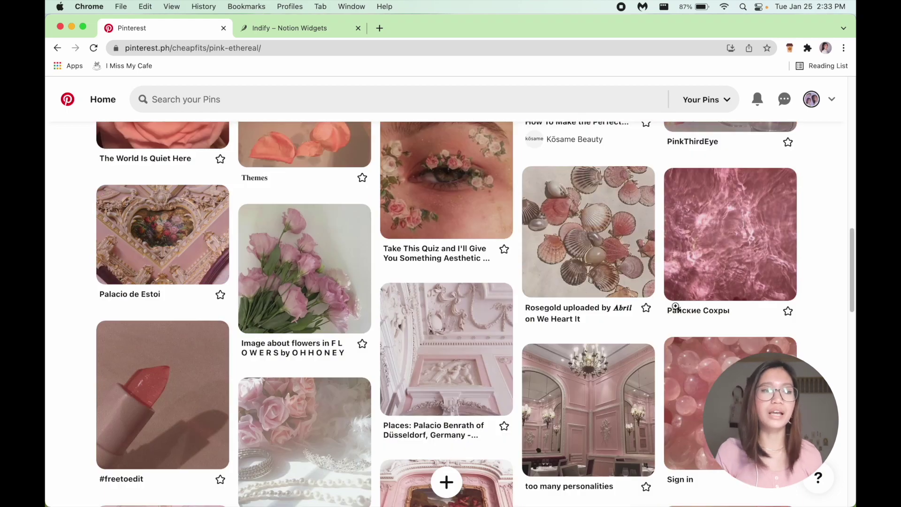
scroll(818, 288, "down", 5)
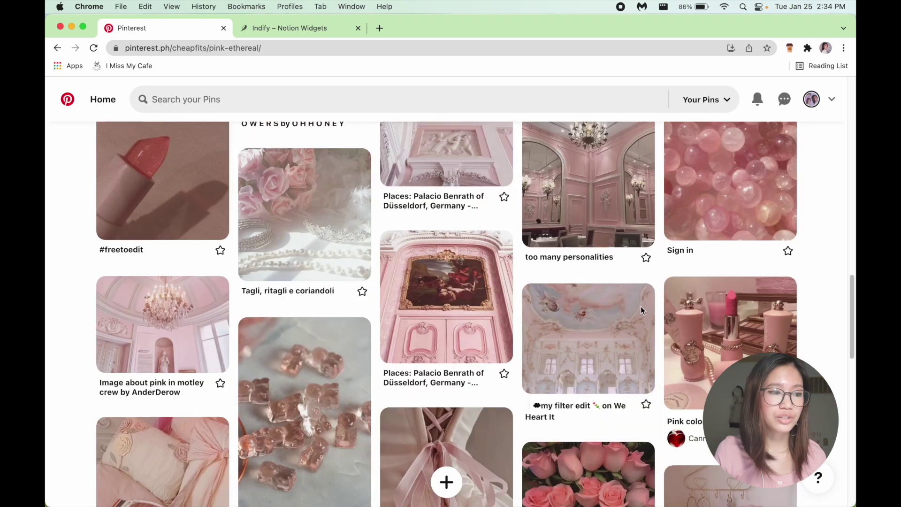
scroll(187, 302, "up", 15)
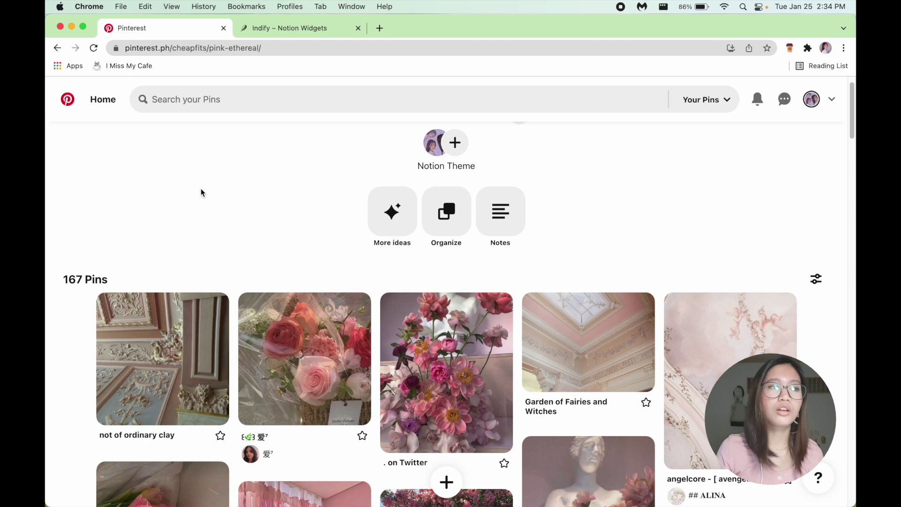
Step: Switch to the Indify page and browse the Volume 1–3 widget cards in Explore Widgets
left_click(307, 26)
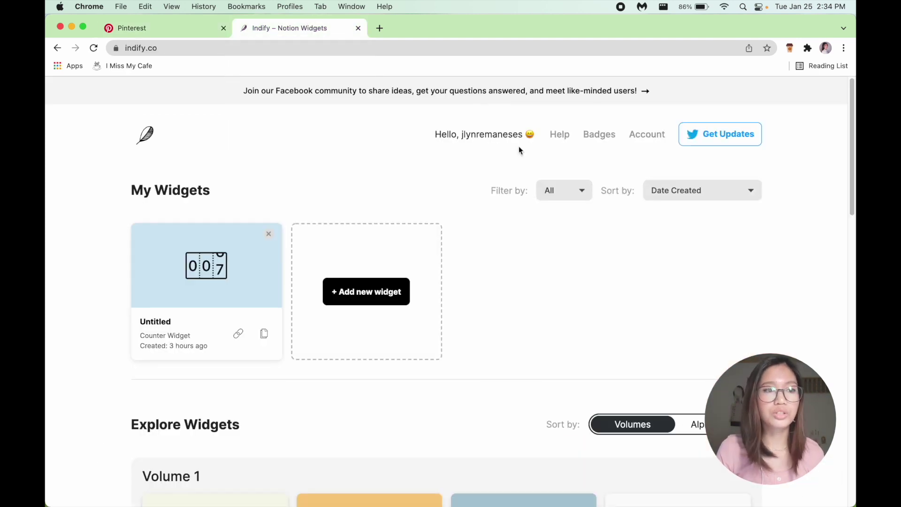
scroll(818, 238, "down", 5)
scroll(831, 267, "down", 2)
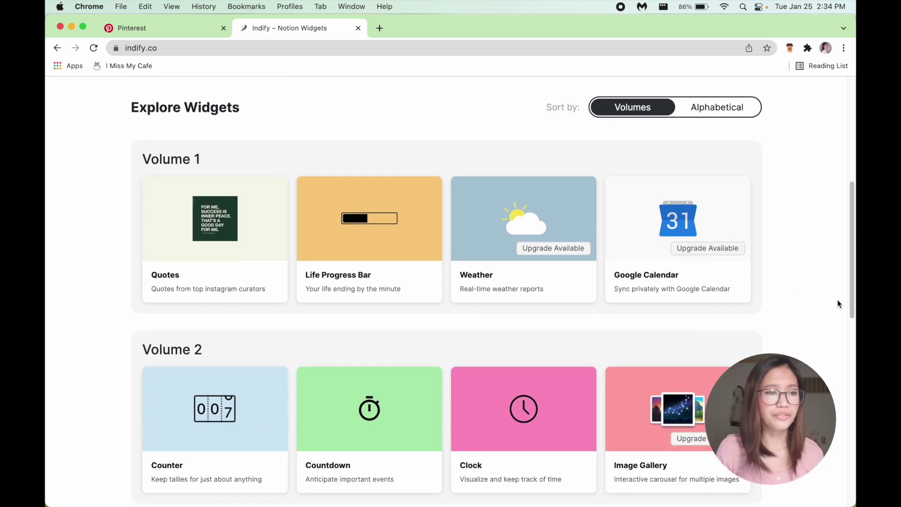
scroll(835, 299, "down", 1)
mouse_move(514, 277)
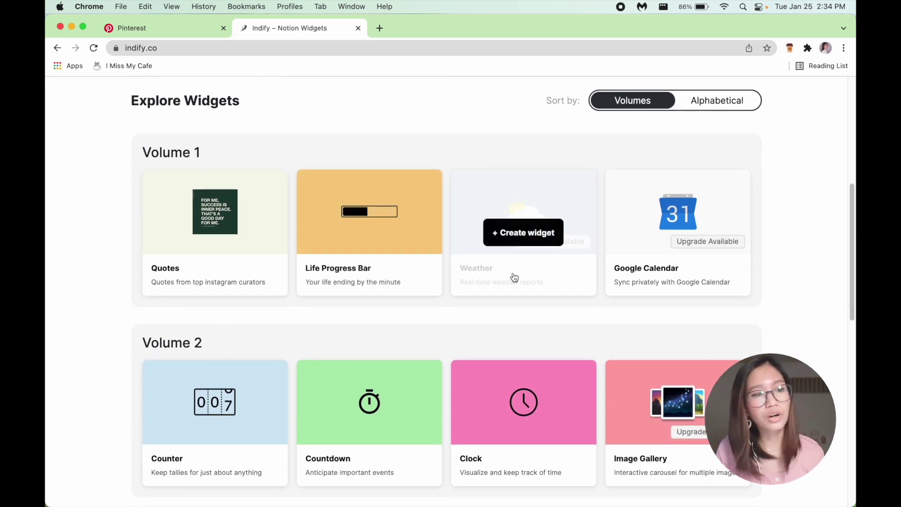
scroll(764, 281, "down", 4)
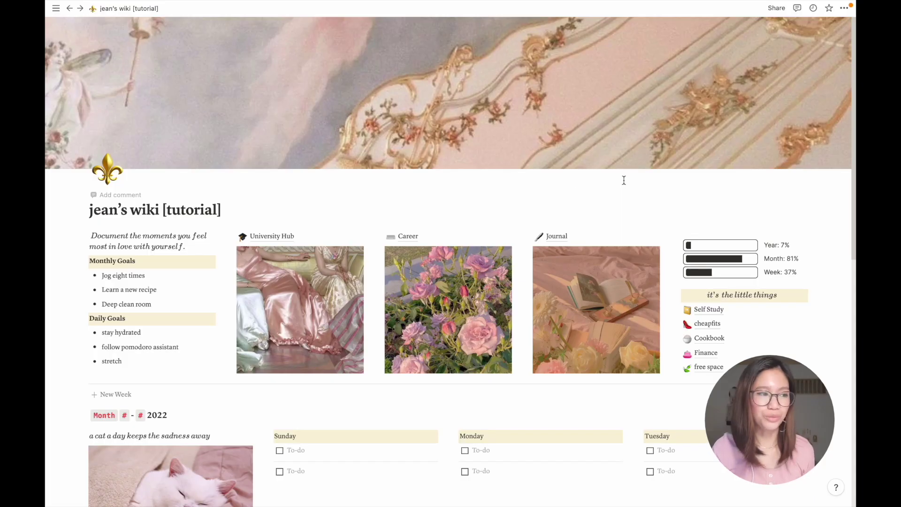
scroll(367, 204, "down", 3)
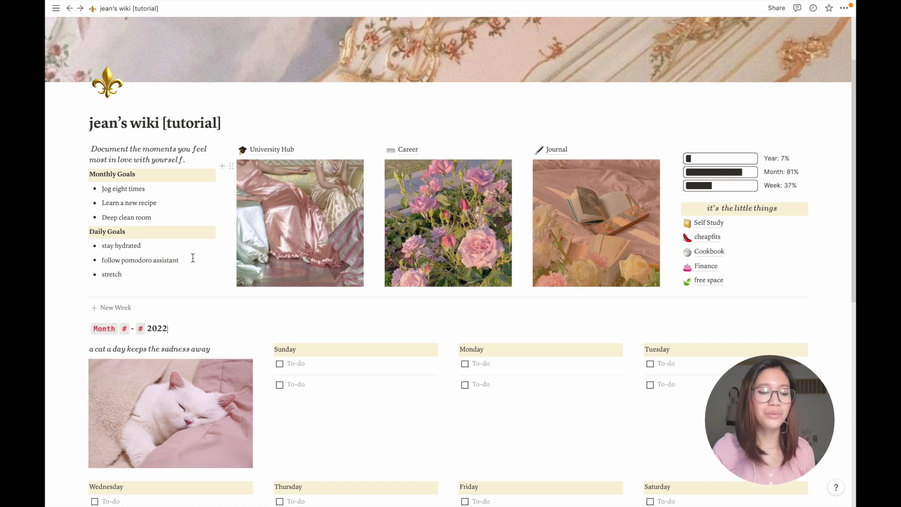
scroll(300, 225, "up", 1)
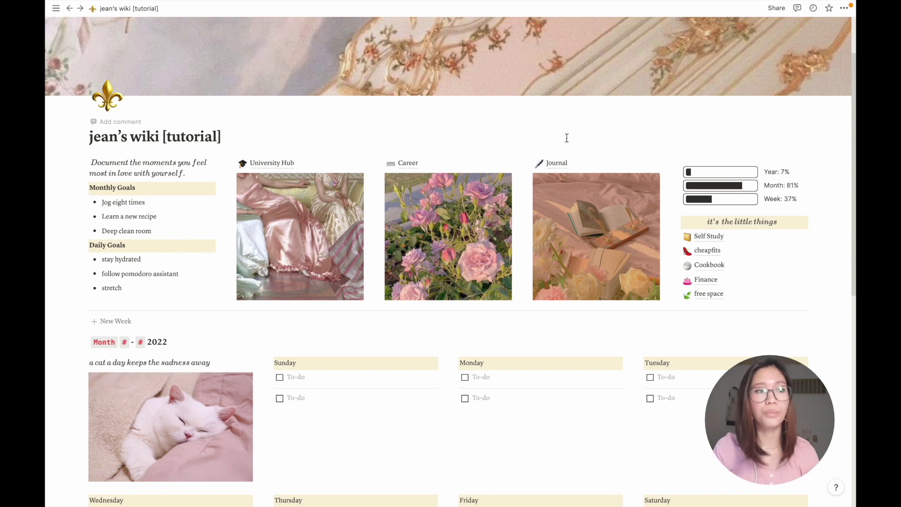
mouse_move(798, 183)
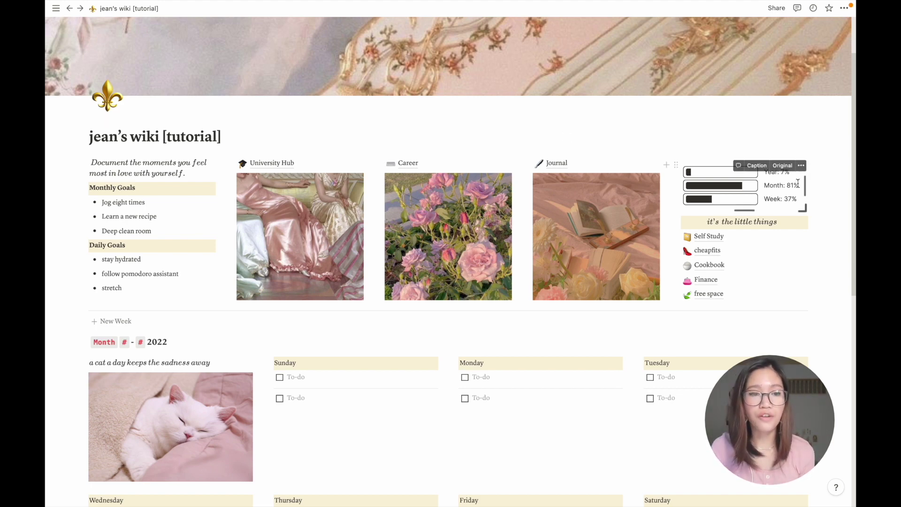
scroll(818, 215, "down", 1)
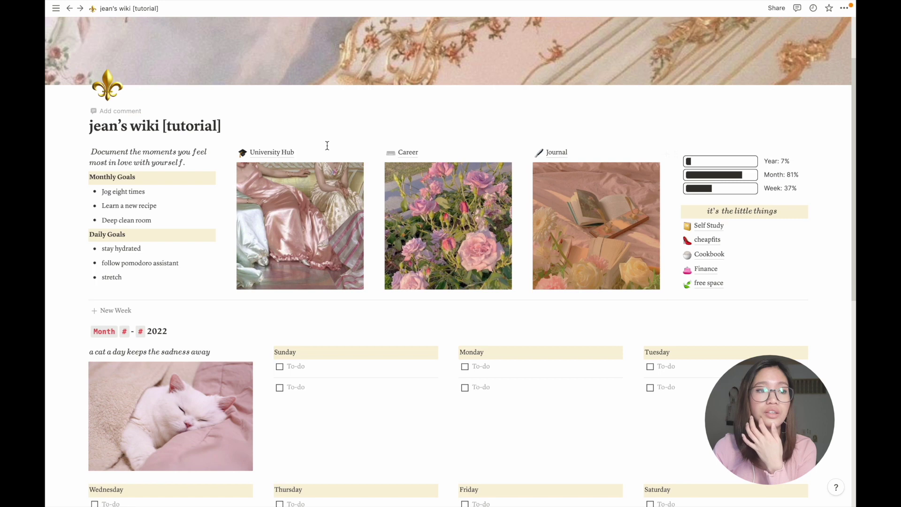
mouse_move(482, 204)
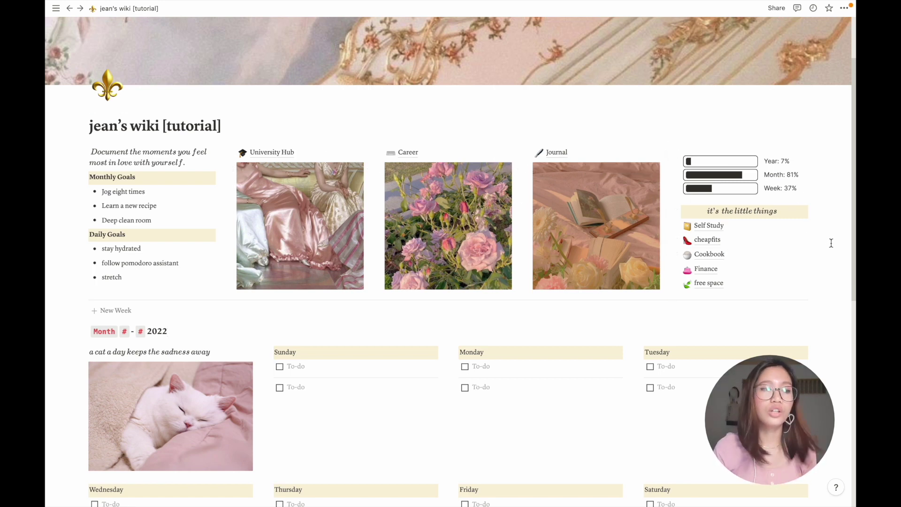
scroll(830, 242, "down", 7)
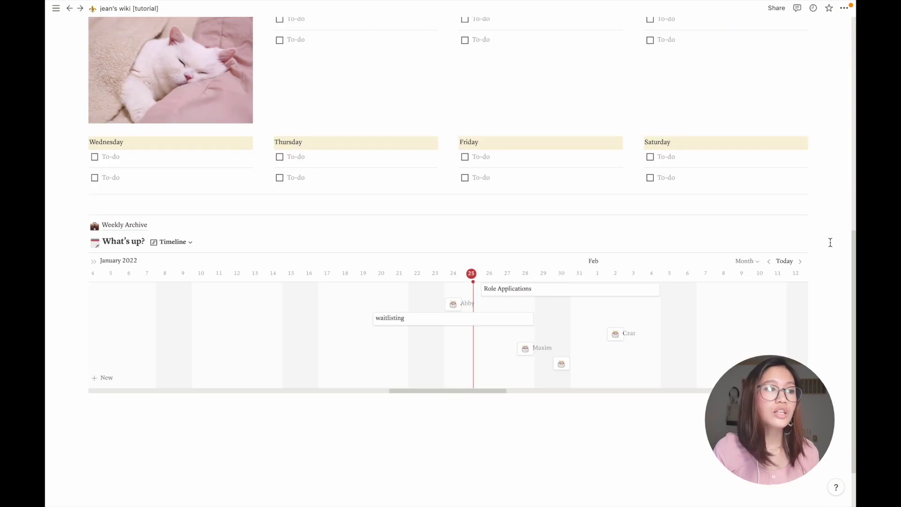
scroll(828, 241, "up", 4)
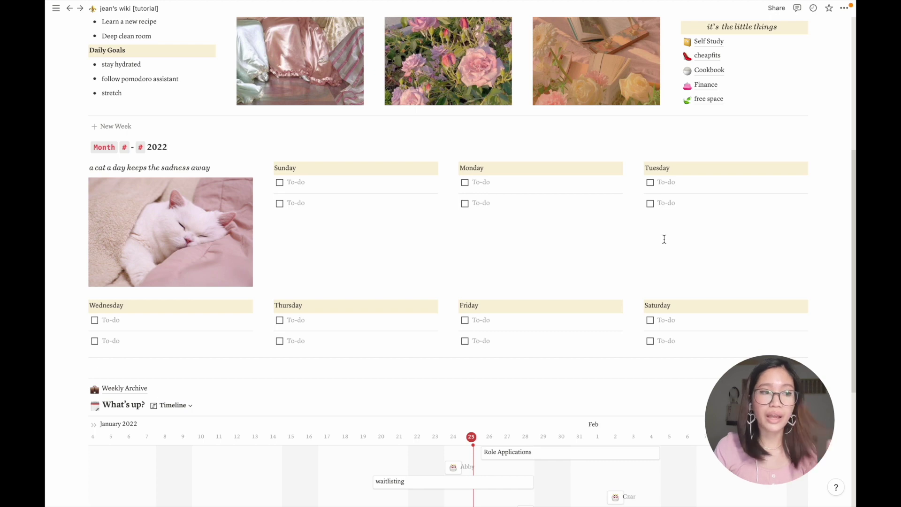
Step: Insert a new week template into the wiki with + New Week
left_click(116, 129)
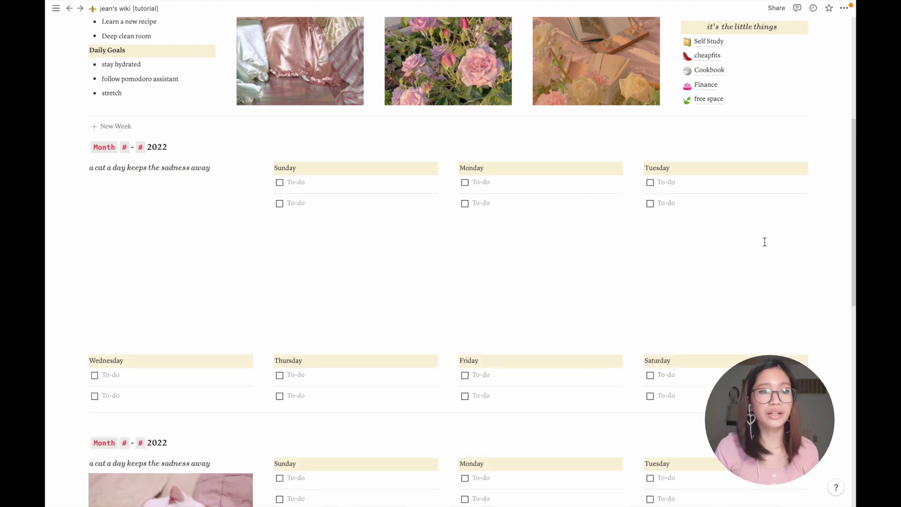
scroll(807, 257, "down", 8)
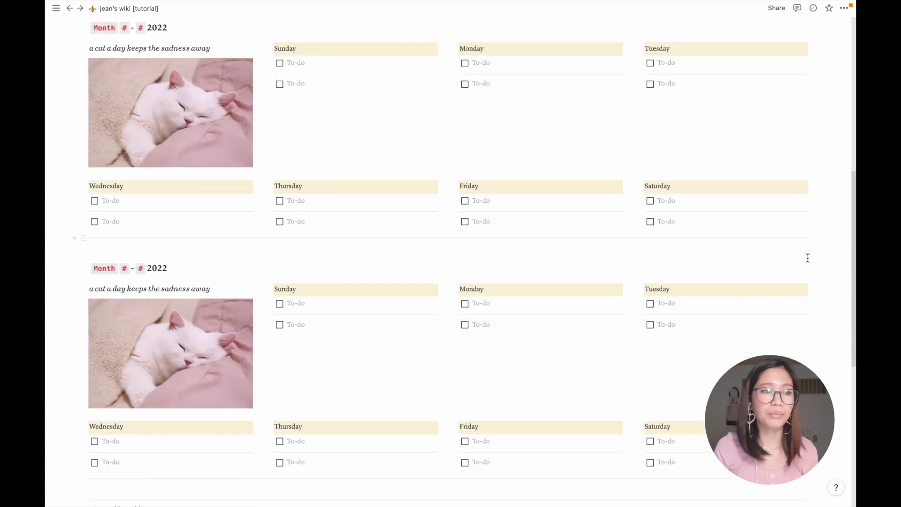
scroll(469, 353, "up", 4)
Step: Select the older week template's blocks below it and delete them
scroll(301, 338, "down", 5)
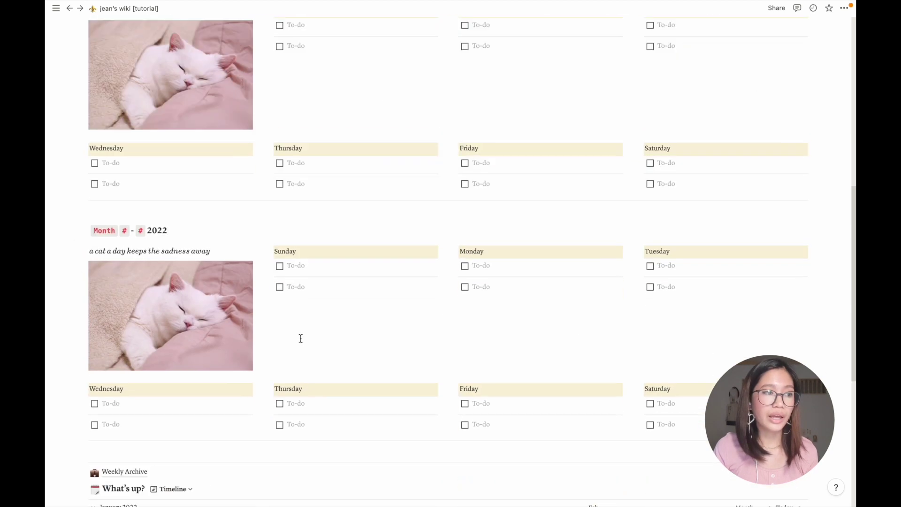
scroll(280, 338, "down", 1)
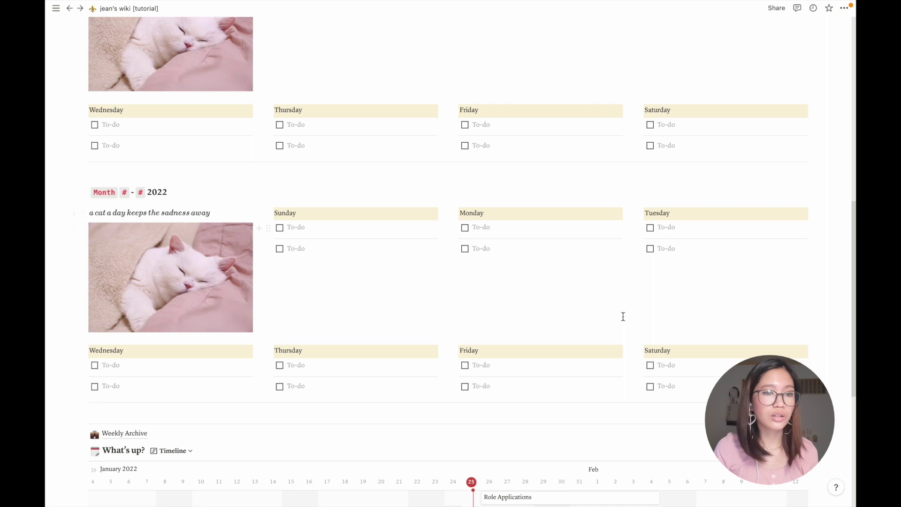
left_click_drag(824, 378, 95, 181)
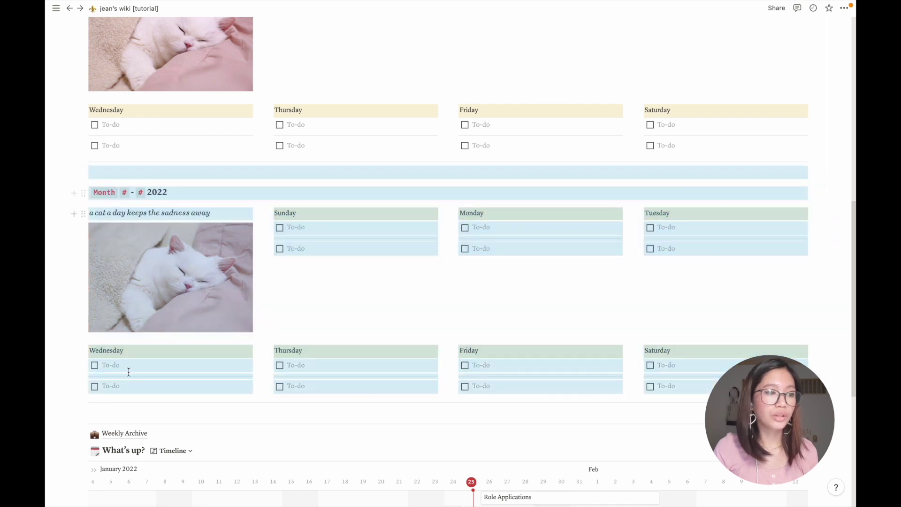
key("BackSpace")
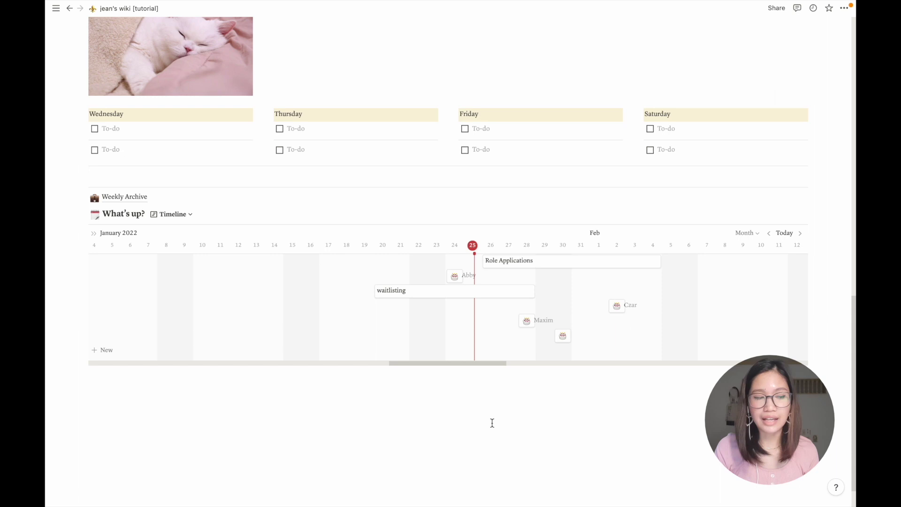
Step: Show and then hide the What's up? timeline's entry list
left_click(93, 233)
scroll(168, 316, "down", 2)
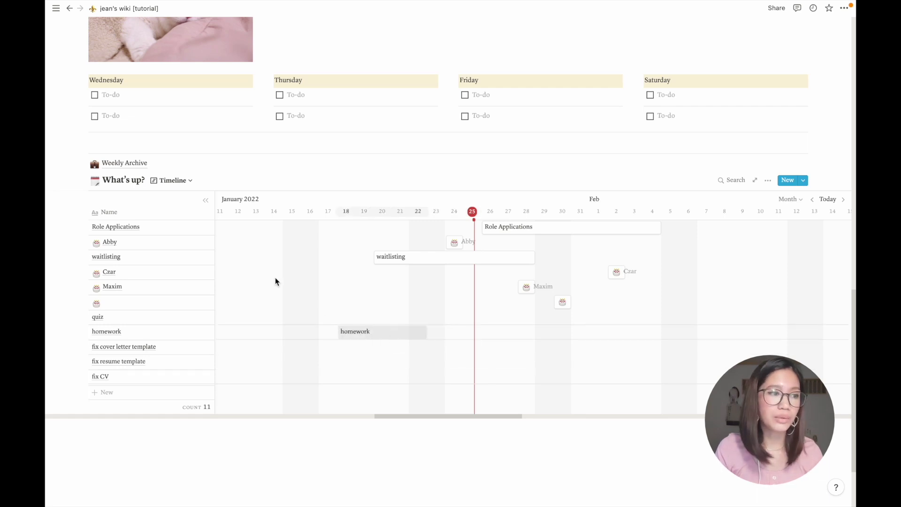
left_click(207, 201)
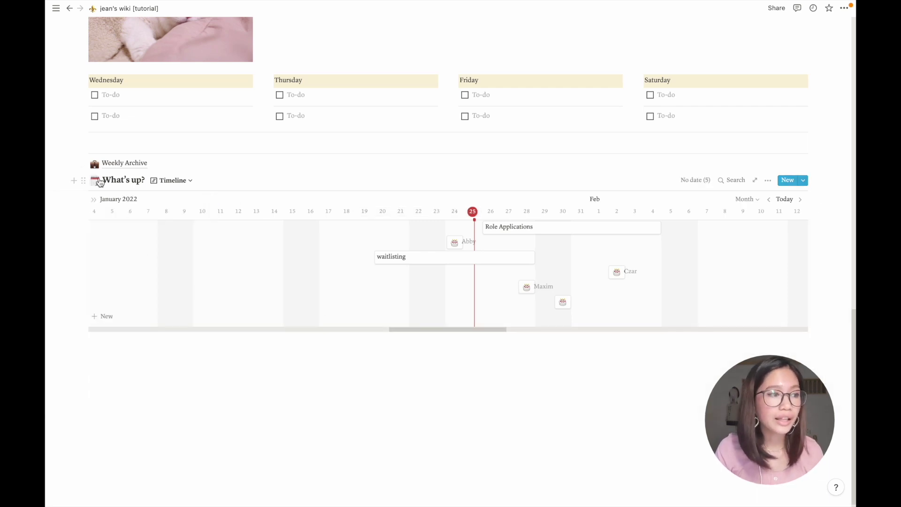
Step: Copy a link to the What's up? database from its block menu
left_click(84, 182)
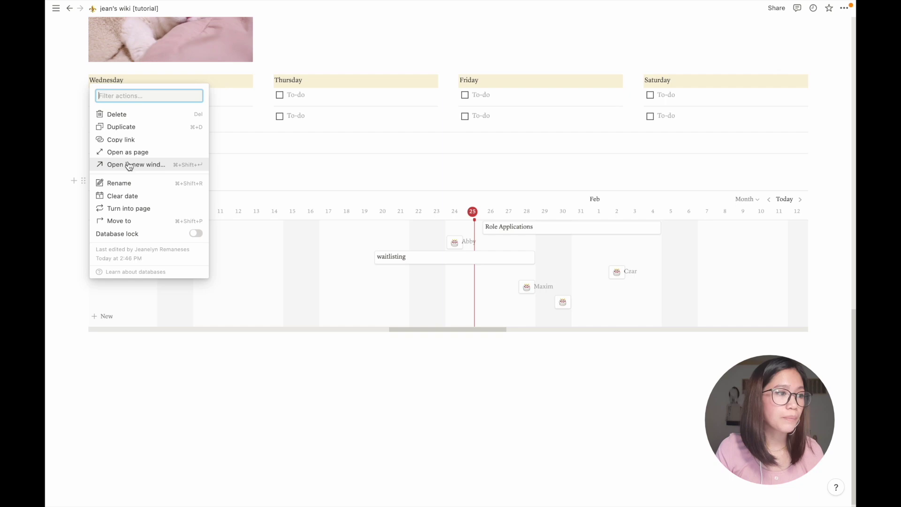
left_click(135, 140)
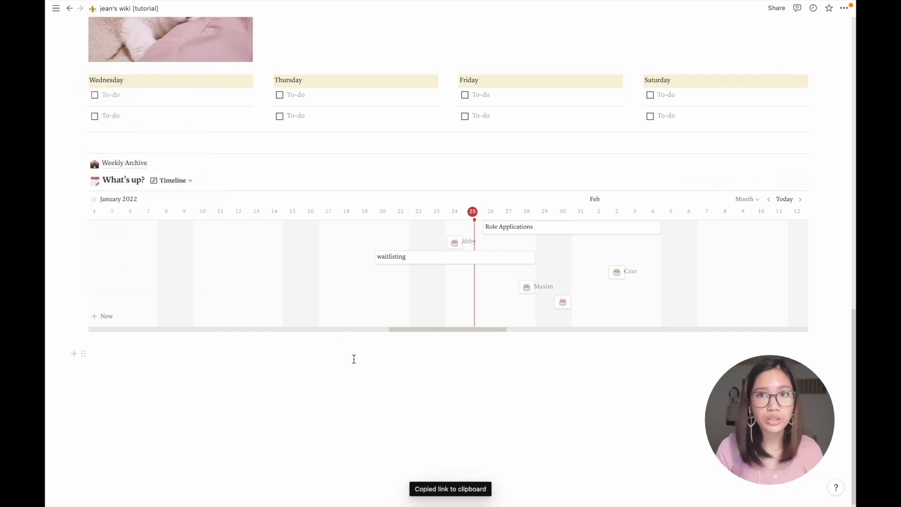
scroll(352, 357, "up", 10)
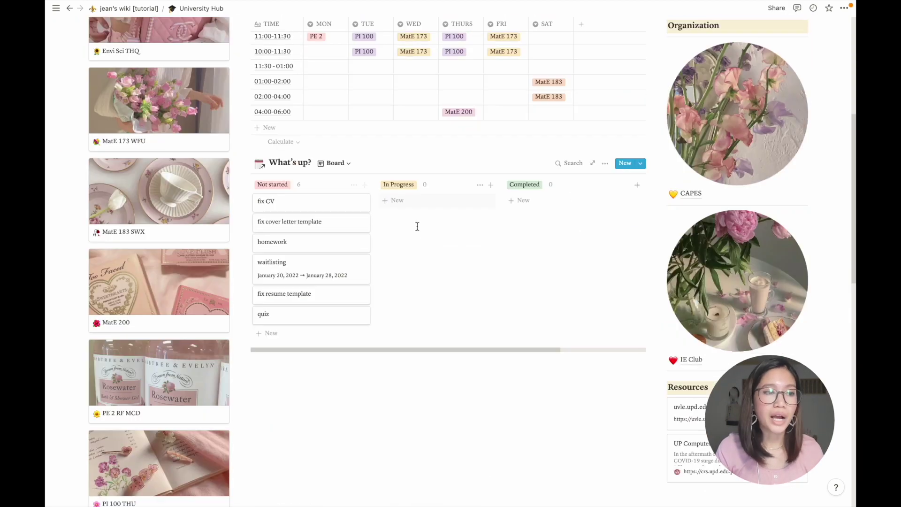
left_click(234, 163)
left_click(283, 363)
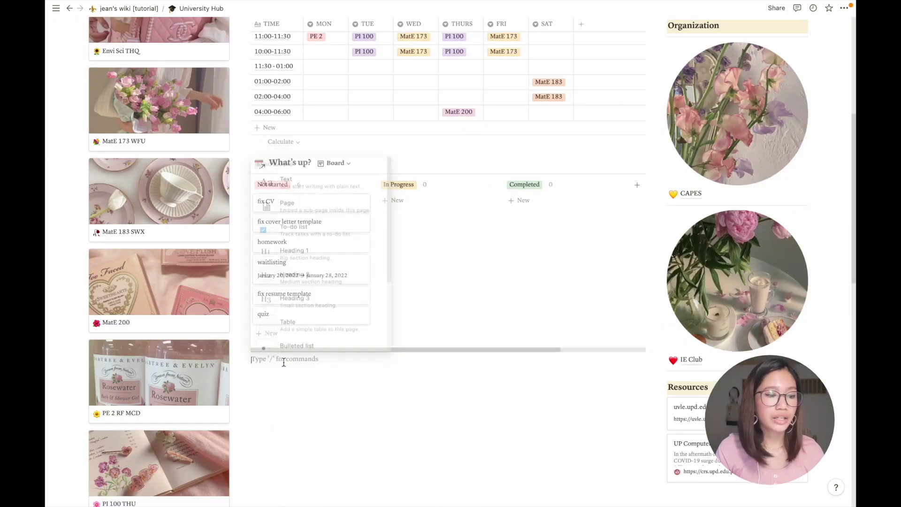
key("ctrl+v")
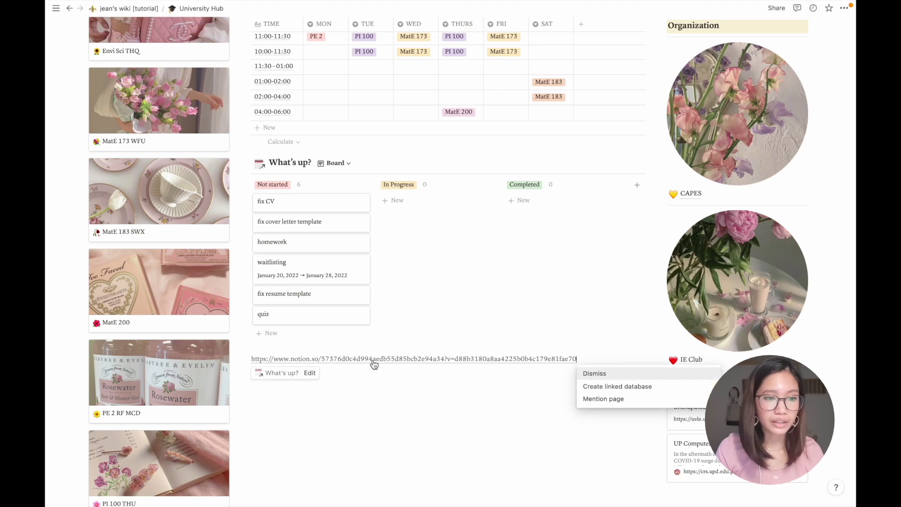
left_click(600, 391)
scroll(598, 389, "down", 5)
left_click(246, 162)
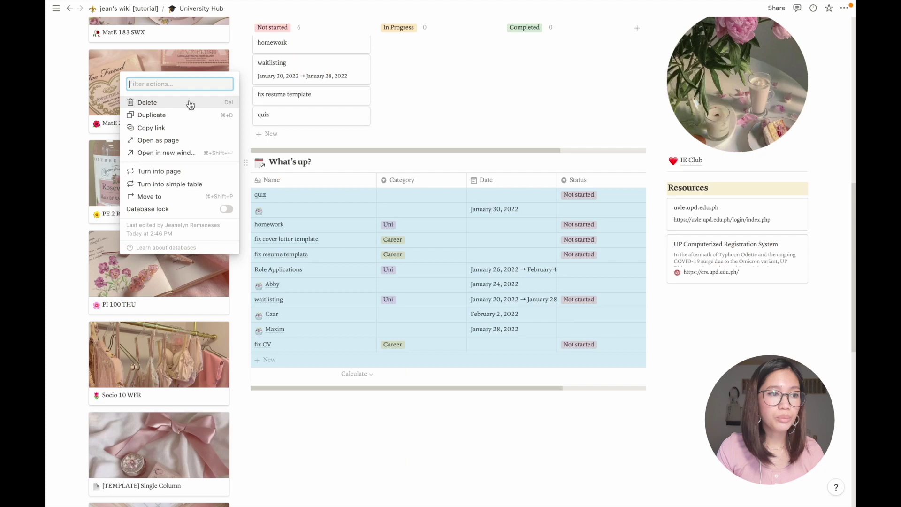
left_click(190, 104)
scroll(473, 303, "up", 5)
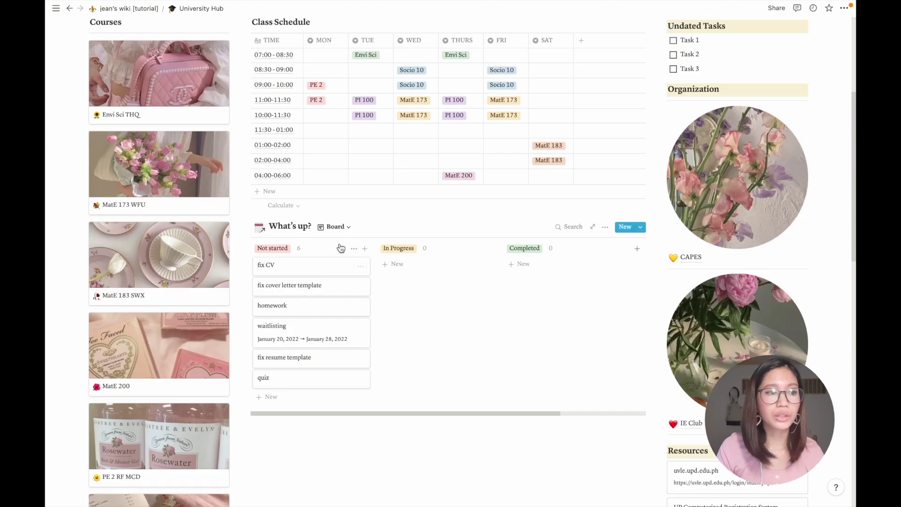
left_click(346, 228)
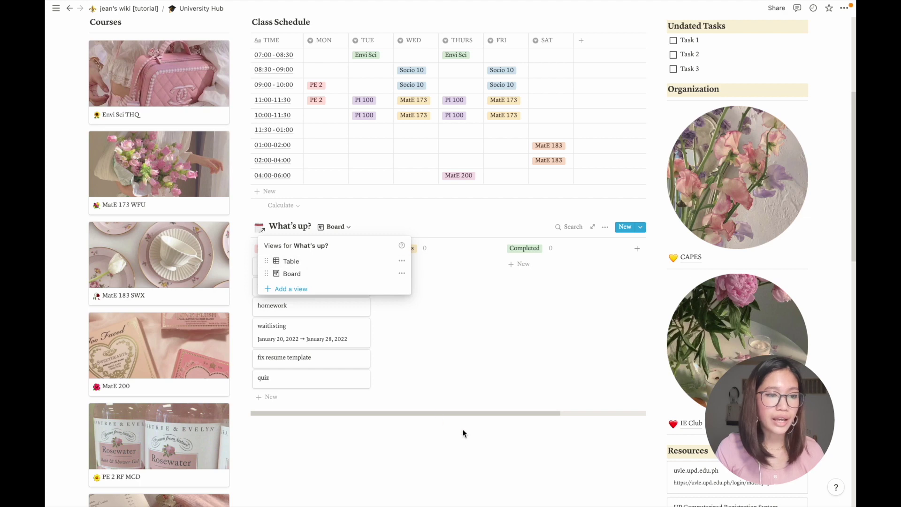
left_click(326, 276)
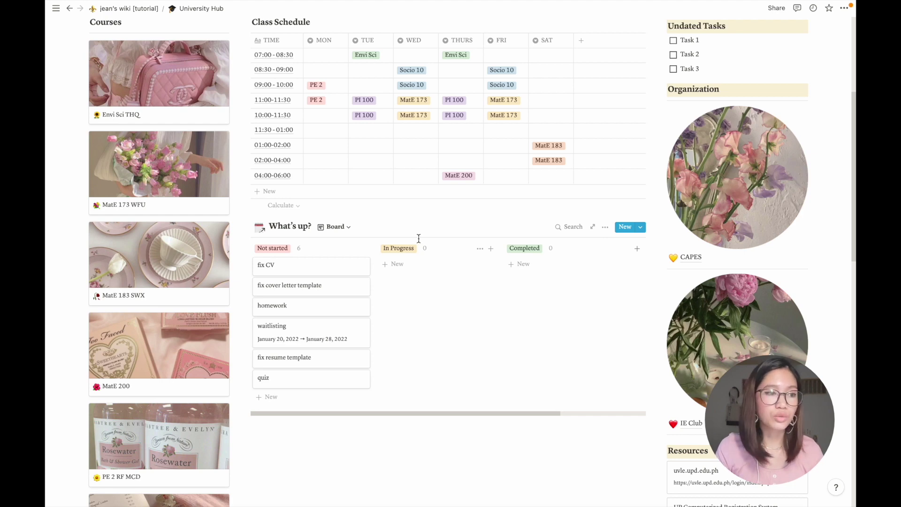
Step: Filter the board to Category is Life and move the waitlisting card into In Progress
left_click(604, 227)
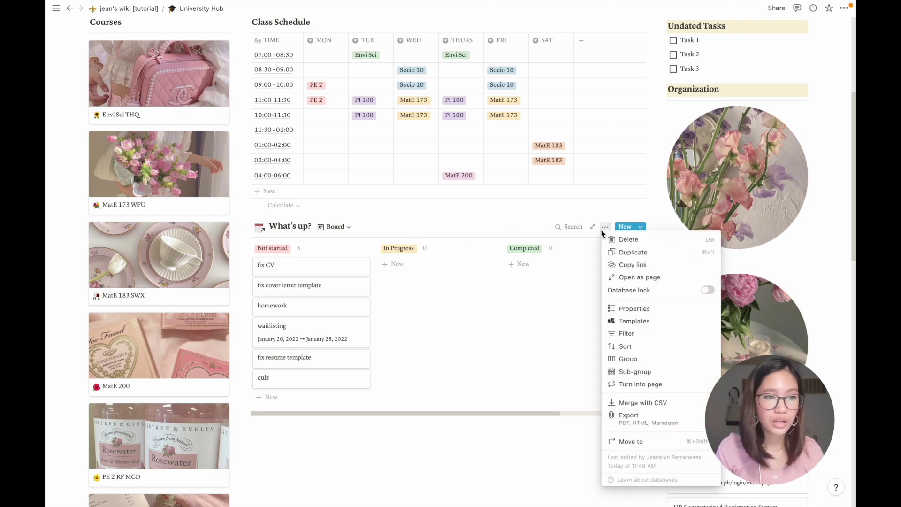
left_click(649, 333)
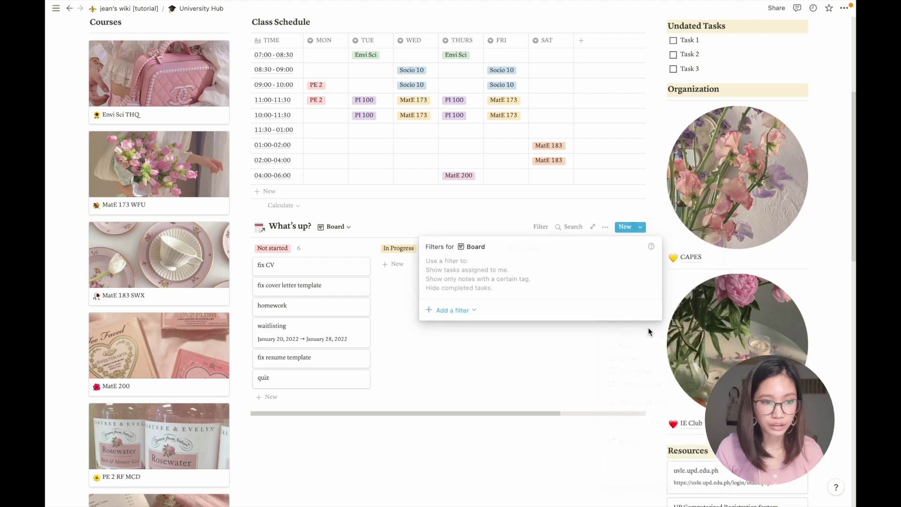
left_click(469, 314)
left_click(460, 332)
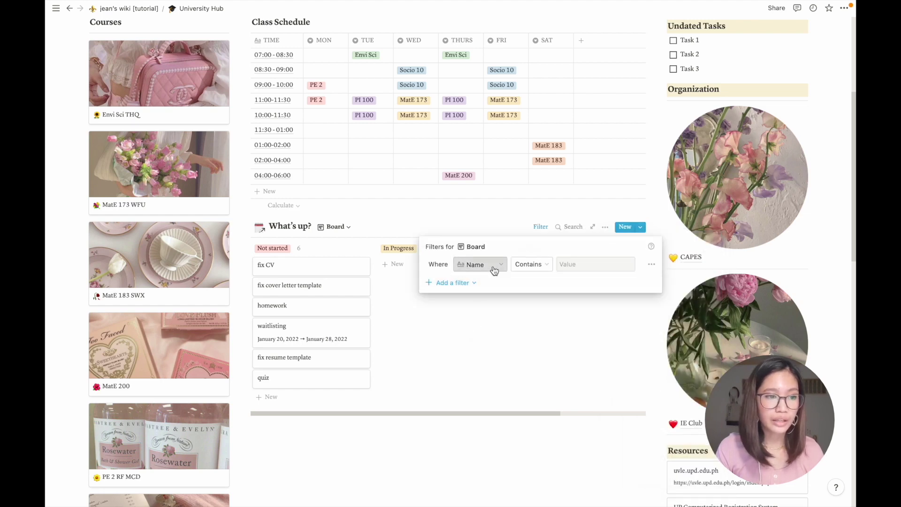
left_click(478, 264)
left_click(443, 315)
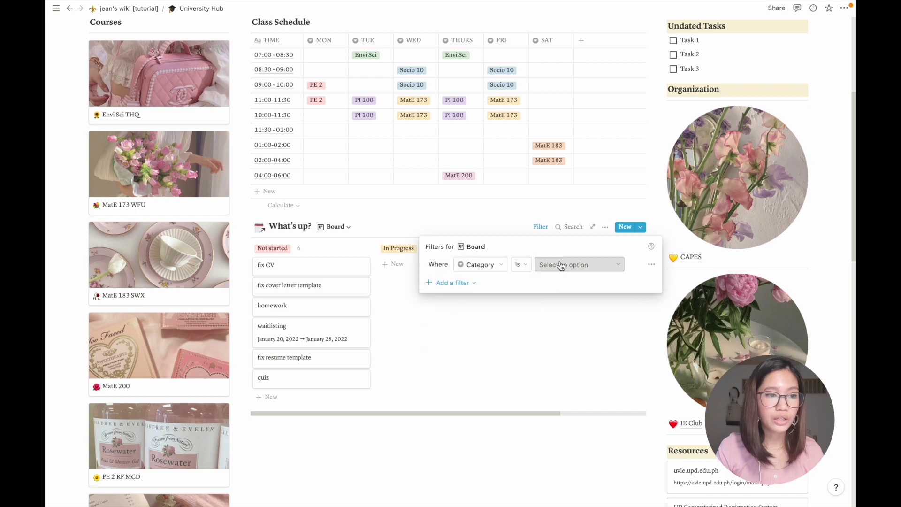
left_click(545, 344)
left_click(491, 381)
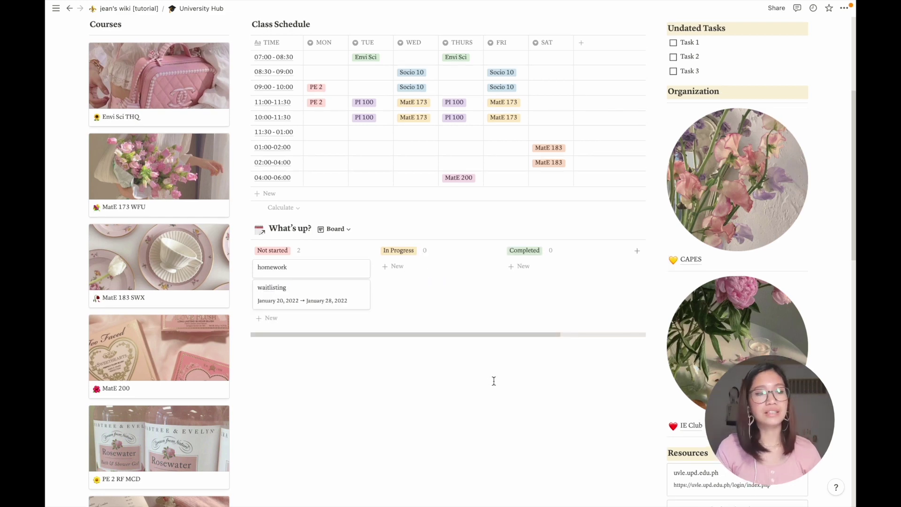
left_click_drag(326, 297, 409, 272)
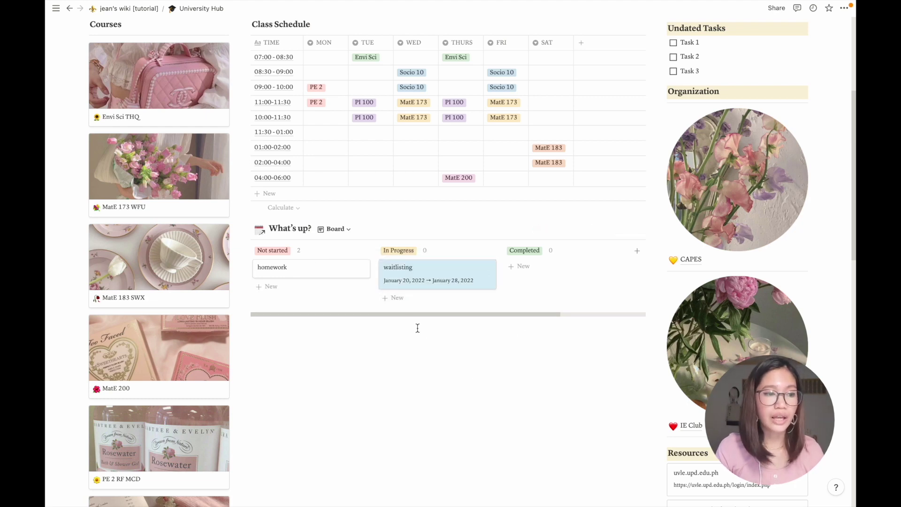
scroll(463, 343, "up", 1)
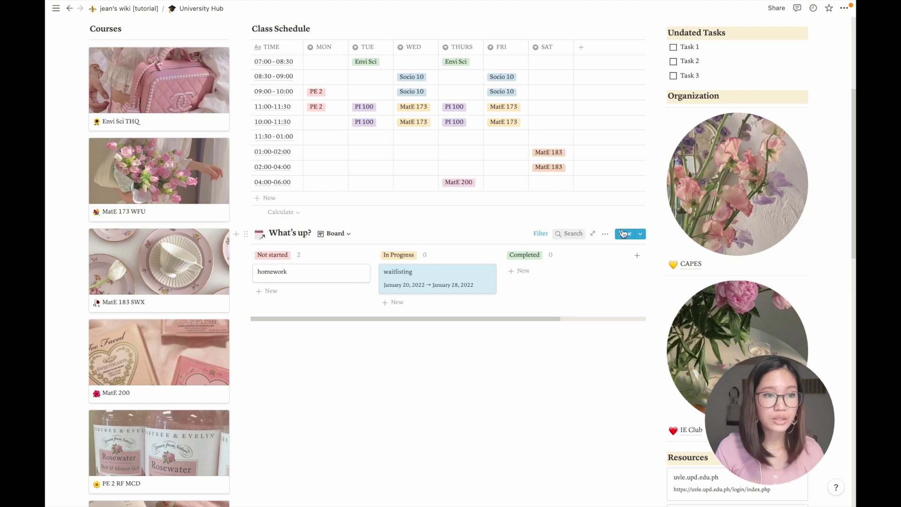
Step: Show the Tag property on the board cards, keeping dates visible
left_click(605, 235)
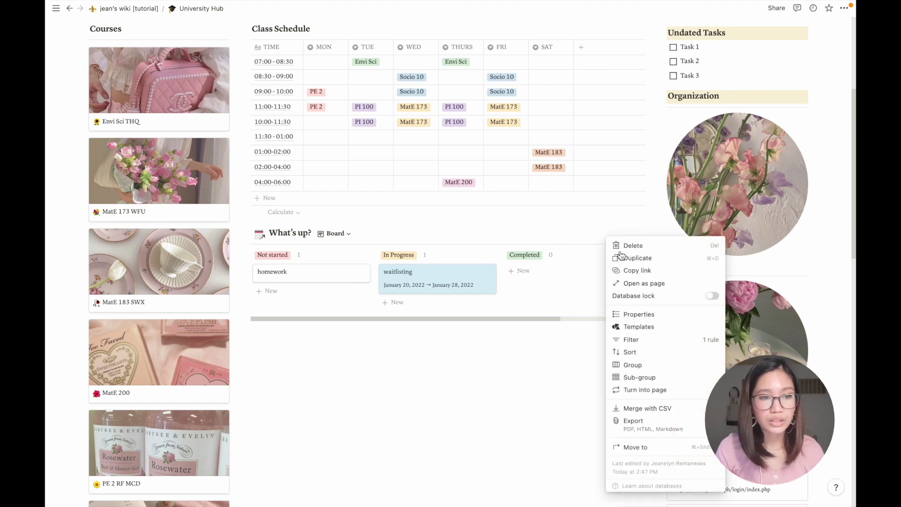
left_click(631, 316)
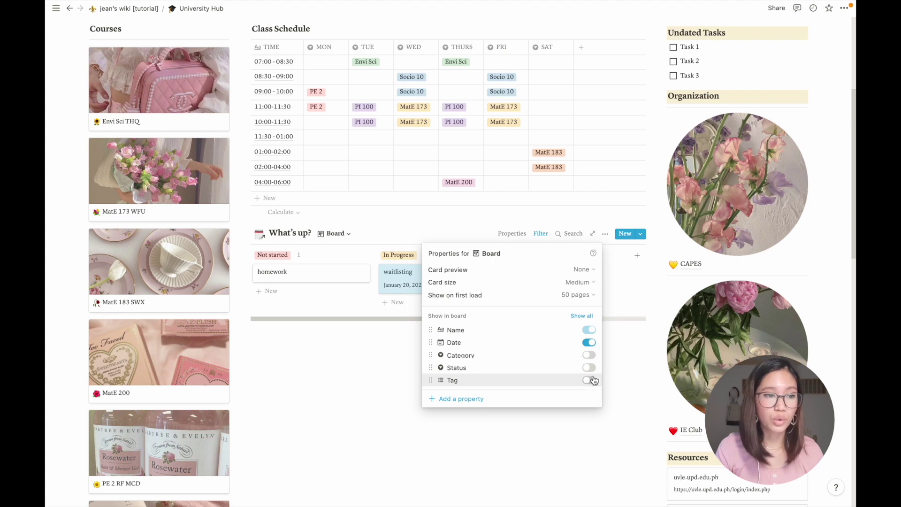
left_click(590, 342)
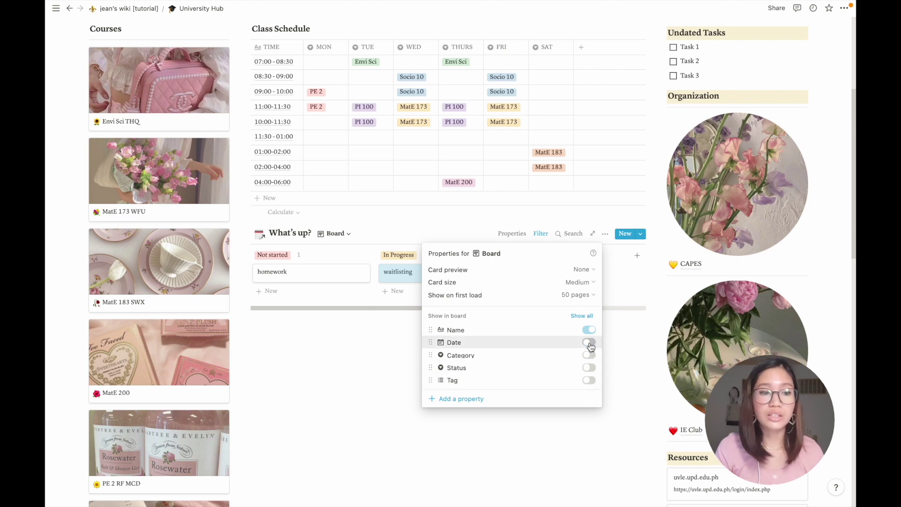
left_click(590, 343)
left_click(590, 381)
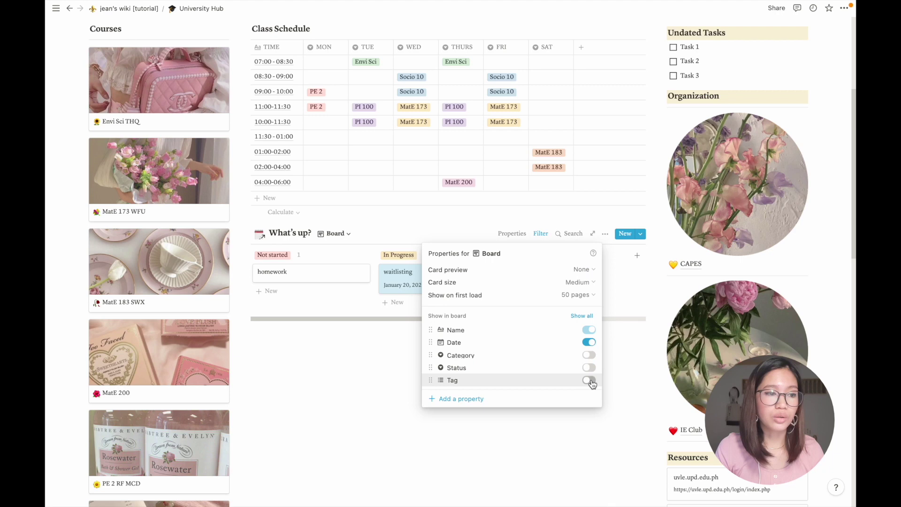
left_click(353, 374)
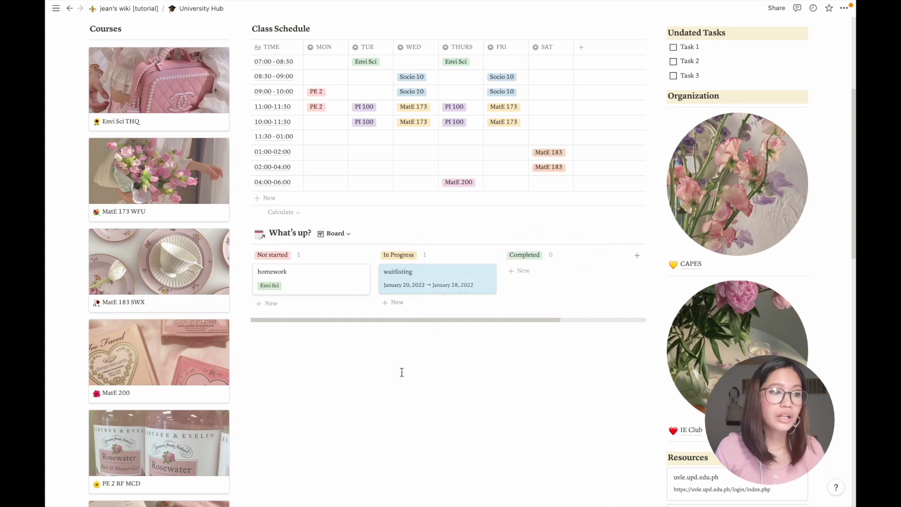
scroll(401, 372, "up", 2)
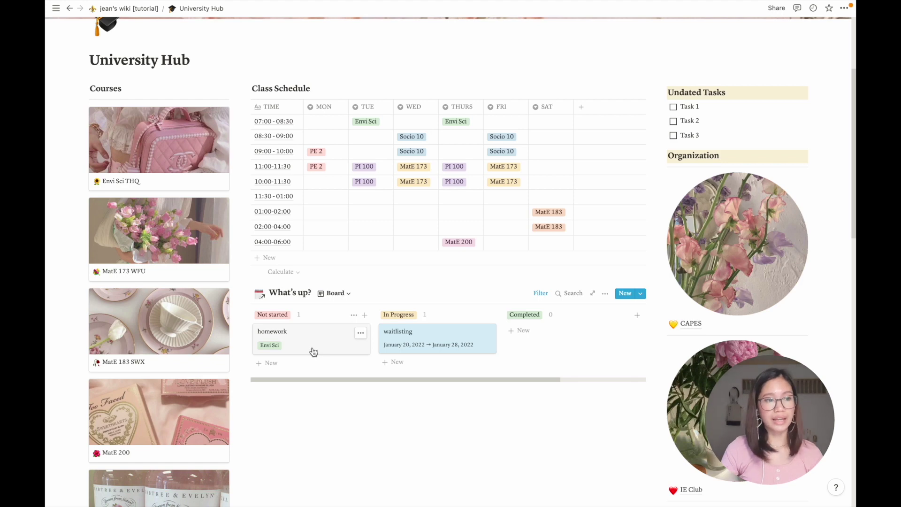
Step: Move homework and waitlisting into Completed, add four blank cards, then hide Completed
left_click_drag(322, 352, 557, 334)
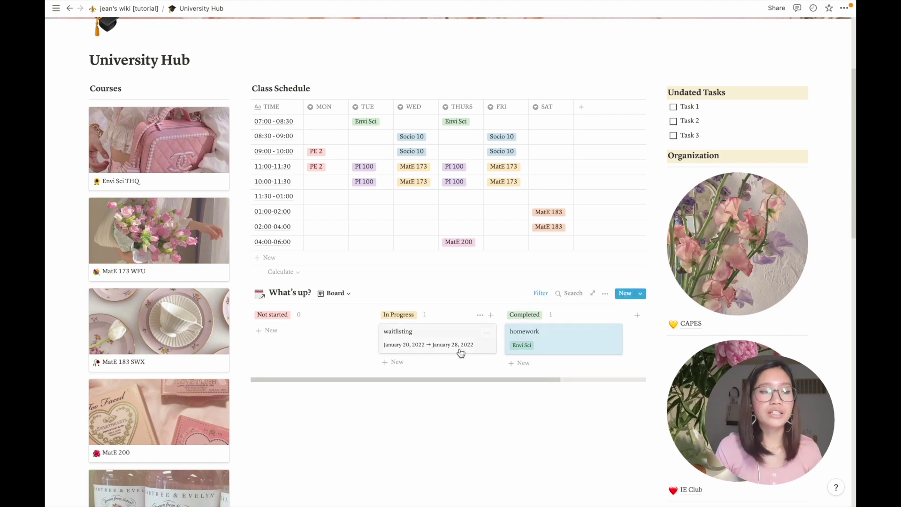
left_click_drag(446, 342, 540, 404)
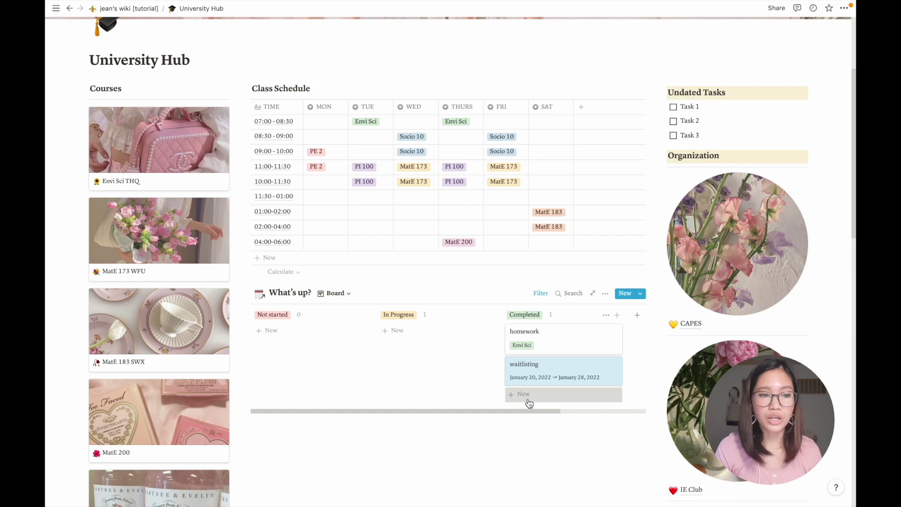
left_click(526, 397)
left_click(529, 414)
left_click(529, 435)
left_click(526, 454)
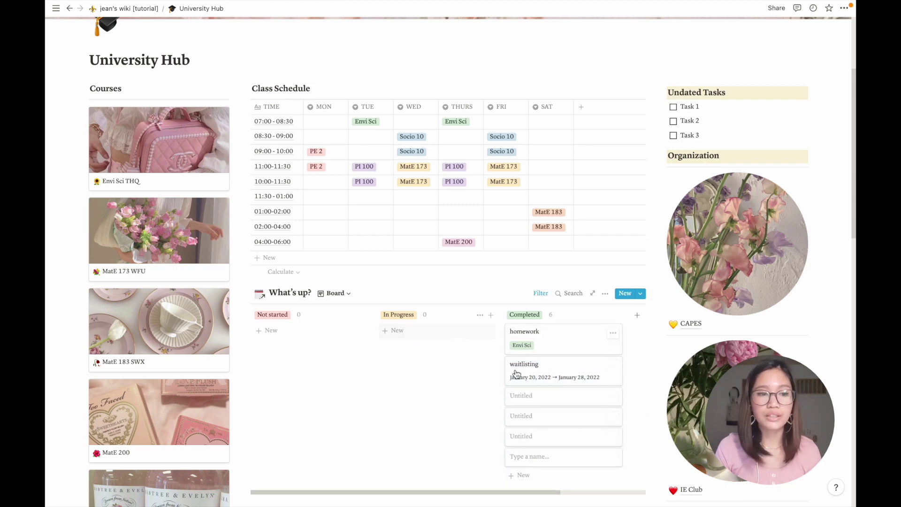
left_click(605, 315)
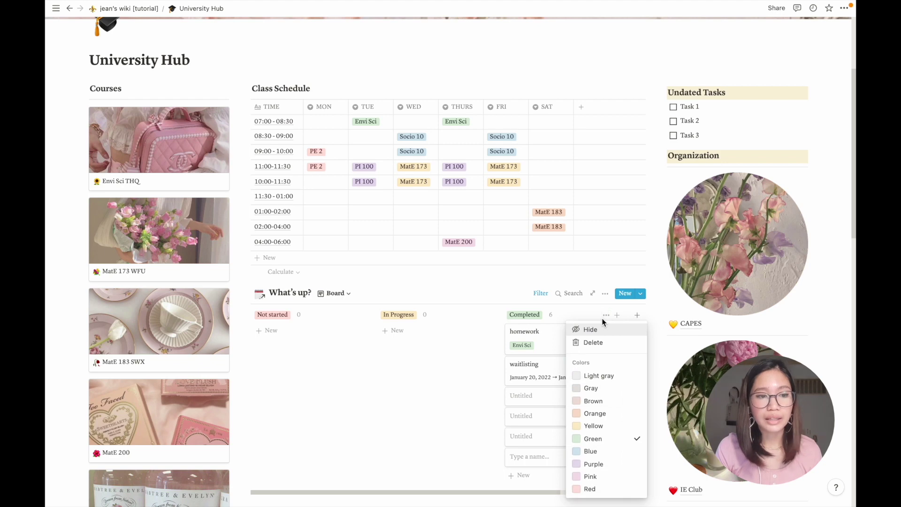
left_click(588, 331)
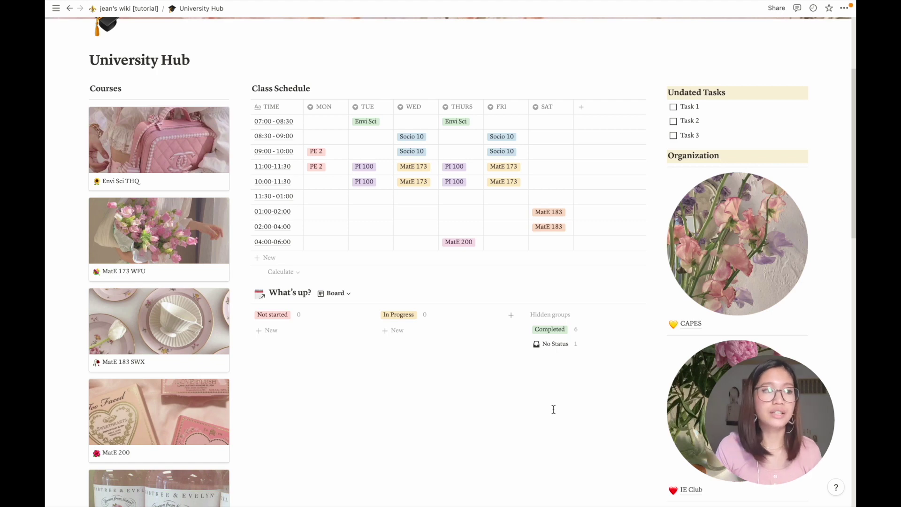
Step: Check the TIME and MON column properties, then open course choices for Saturday 07:00
scroll(556, 396, "up", 5)
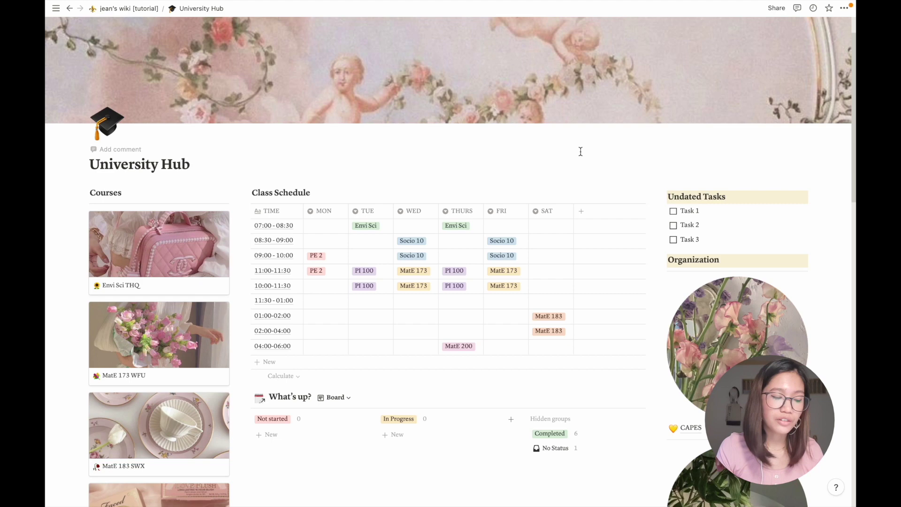
left_click(280, 212)
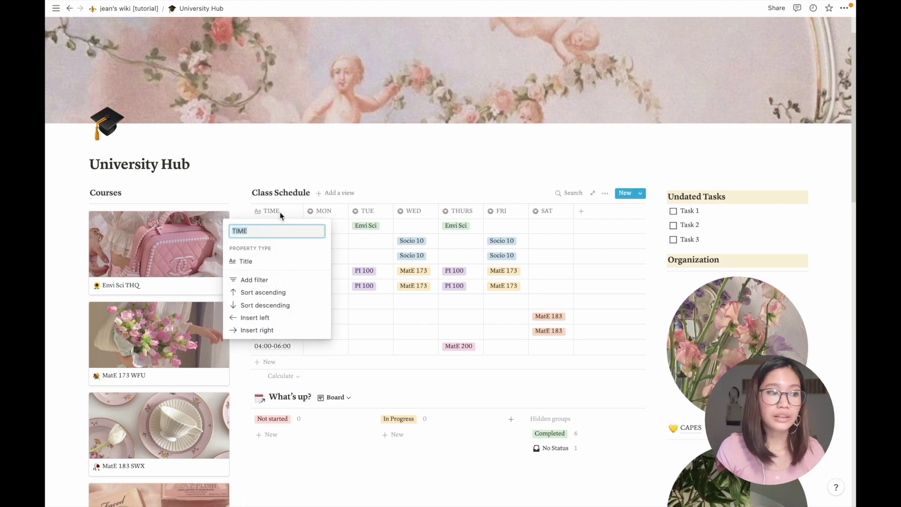
key("Escape")
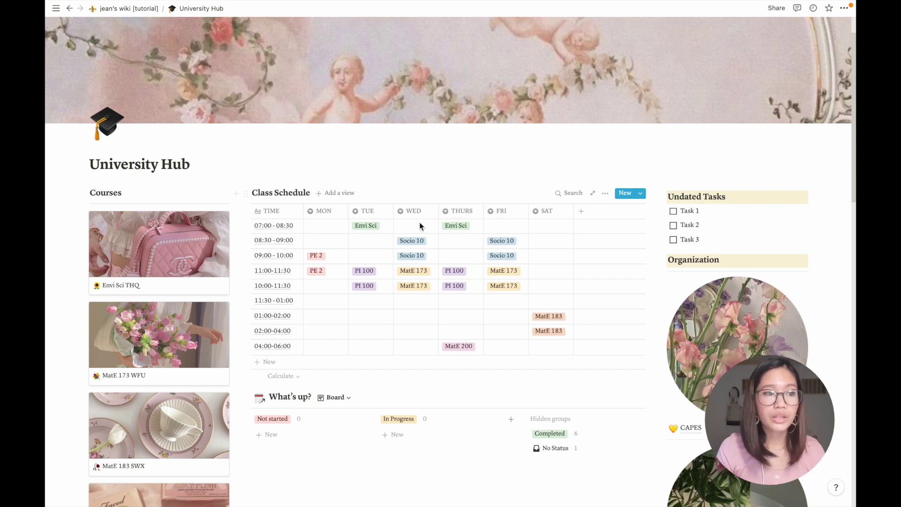
left_click(329, 212)
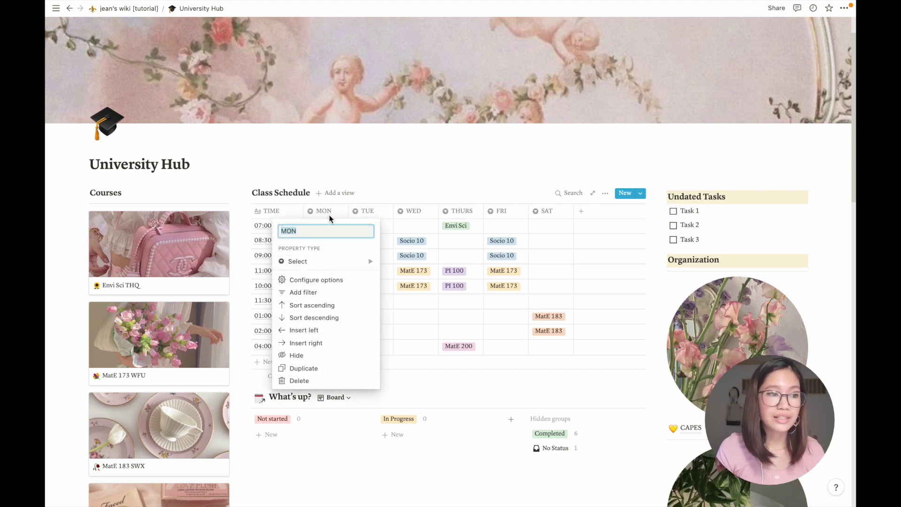
key("Escape")
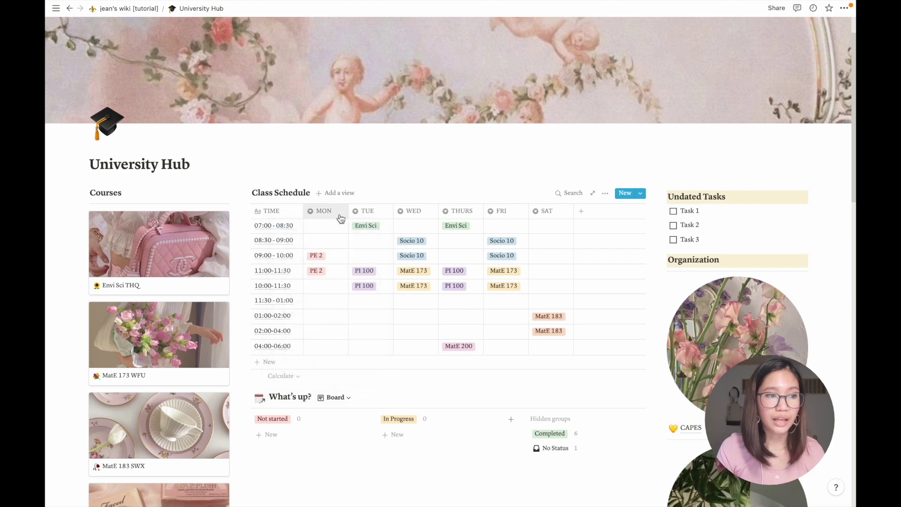
left_click(551, 225)
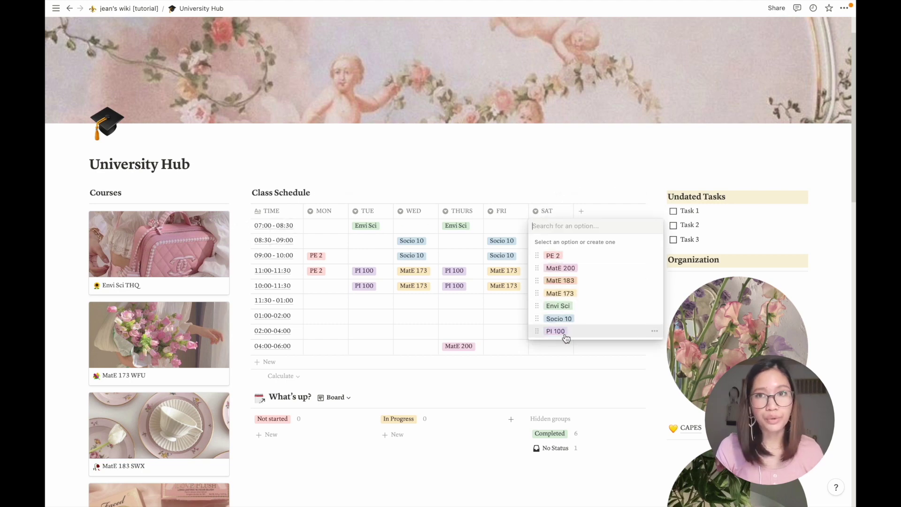
Step: Dismiss the course choices and drag the [TEMPLATE] Single Column gallery card below SAMPLE
left_click(520, 247)
scroll(519, 246, "down", 1)
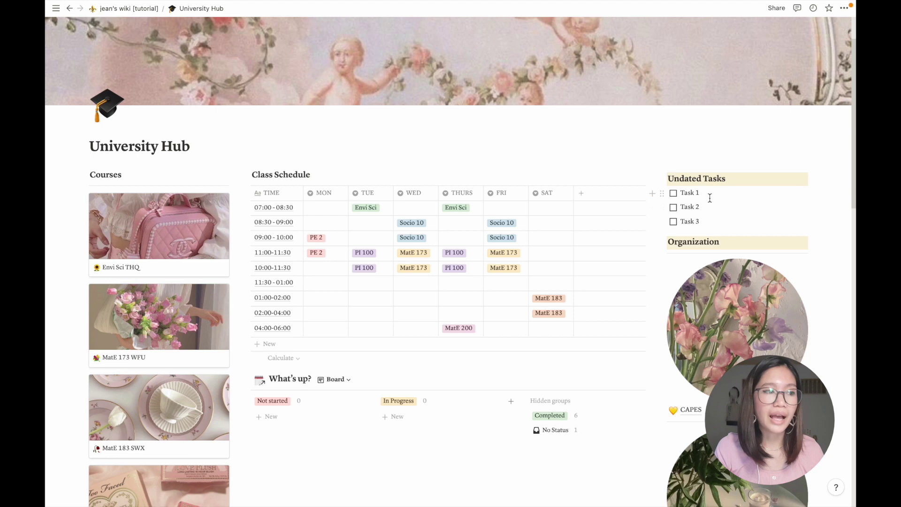
scroll(673, 176, "down", 5)
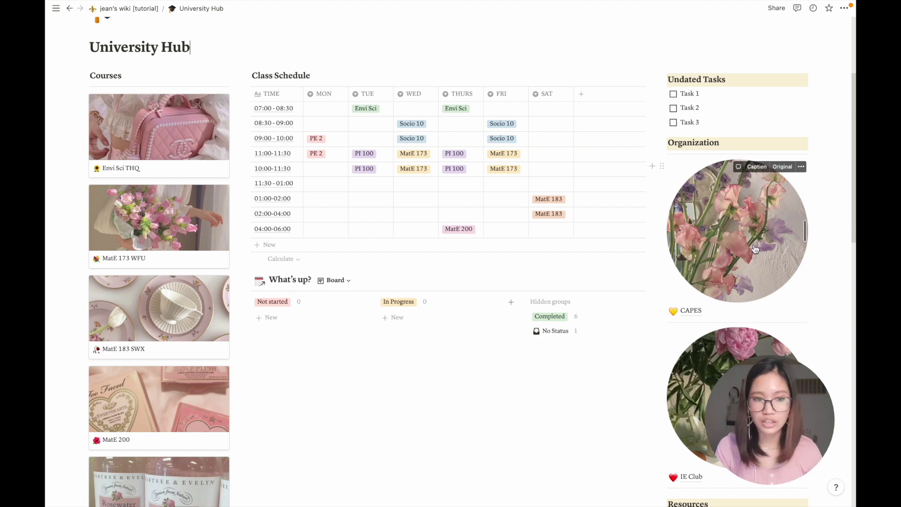
scroll(760, 262, "down", 3)
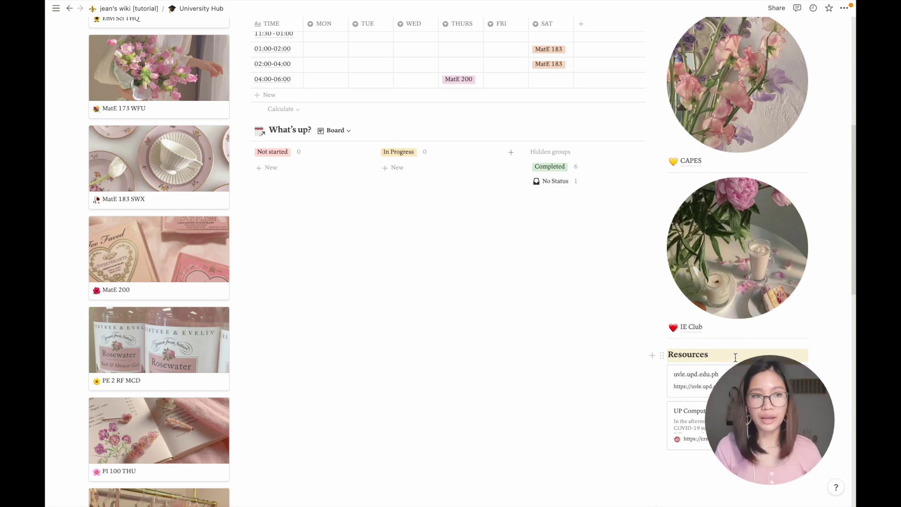
scroll(171, 245, "up", 10)
scroll(197, 277, "down", 9)
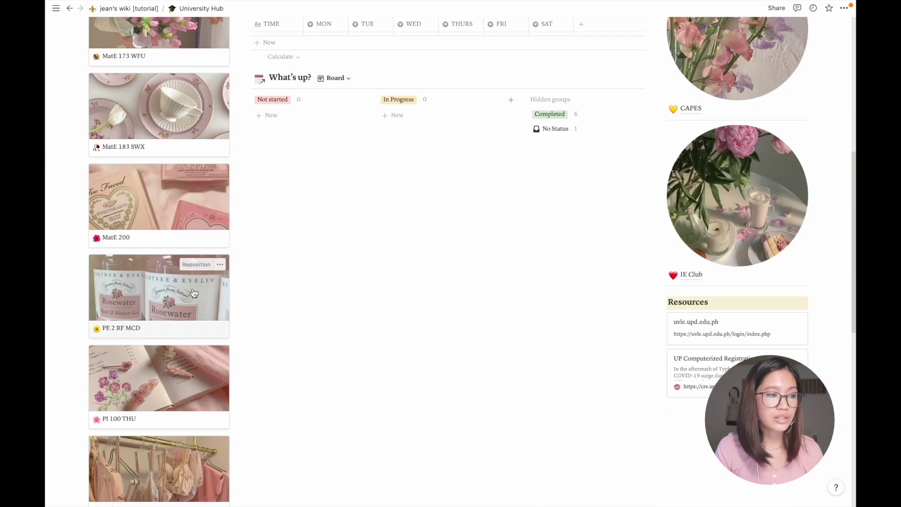
scroll(193, 288, "down", 2)
scroll(181, 272, "down", 5)
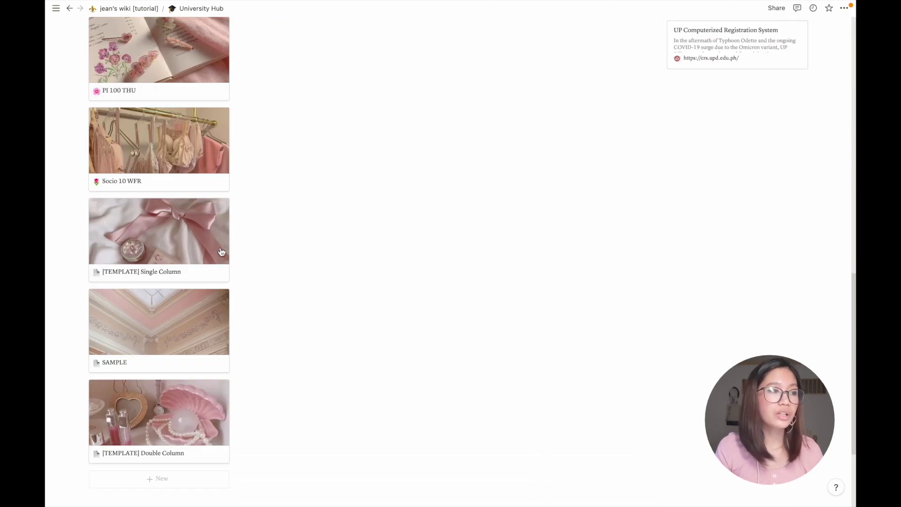
left_click_drag(207, 250, 190, 367)
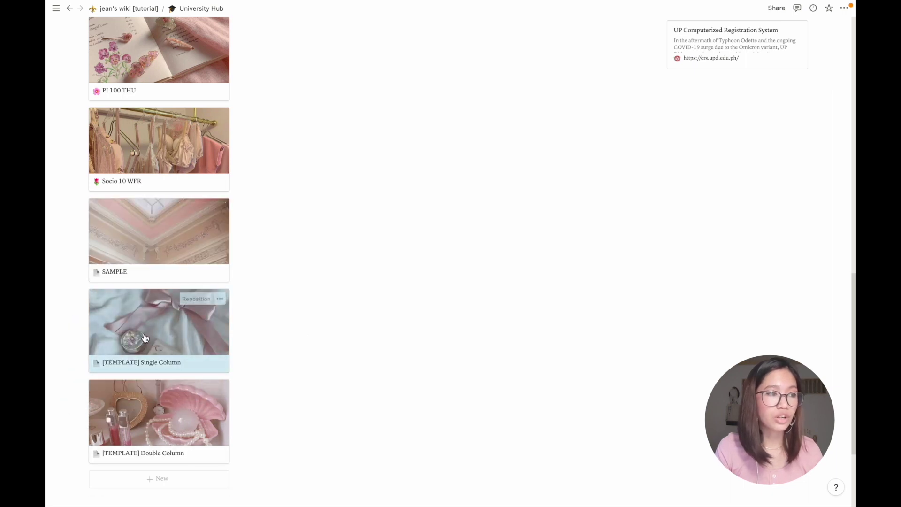
scroll(295, 329, "up", 1)
Step: Preview the SAMPLE course card and open it as a full page
left_click(148, 257)
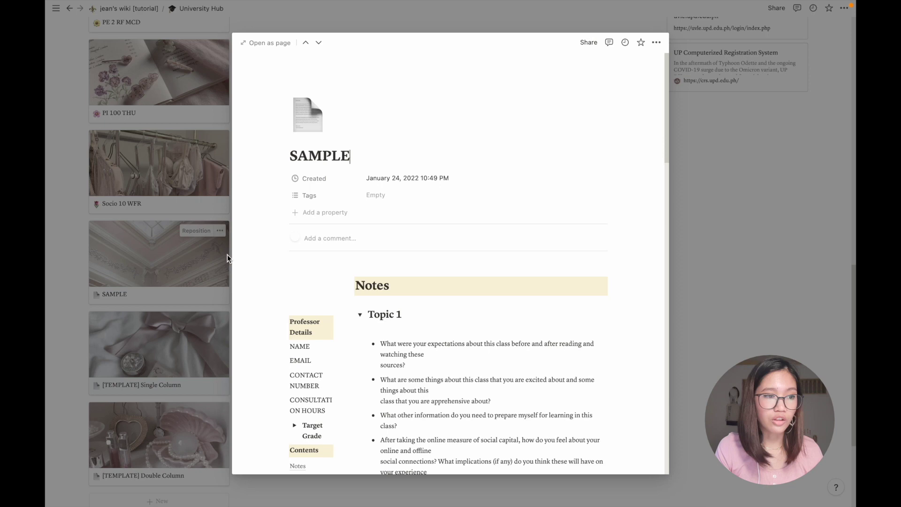
left_click(276, 43)
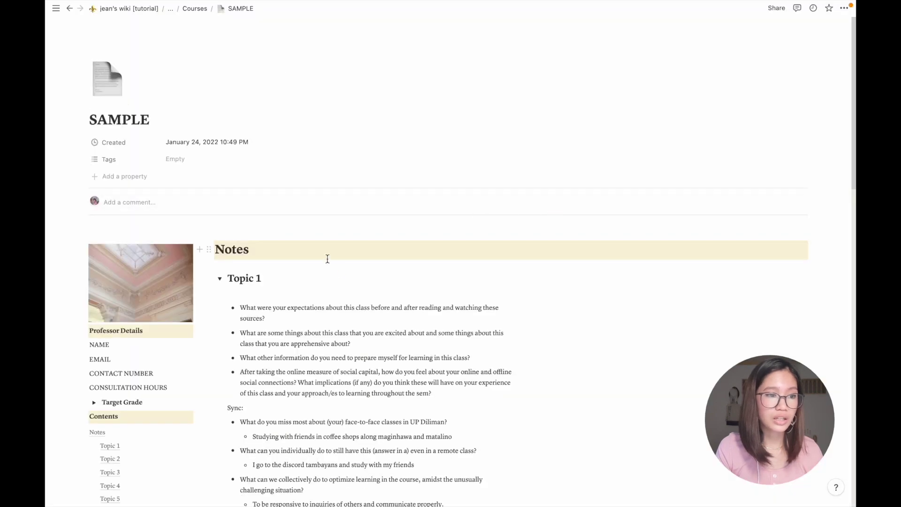
scroll(327, 259, "down", 5)
scroll(547, 207, "up", 4)
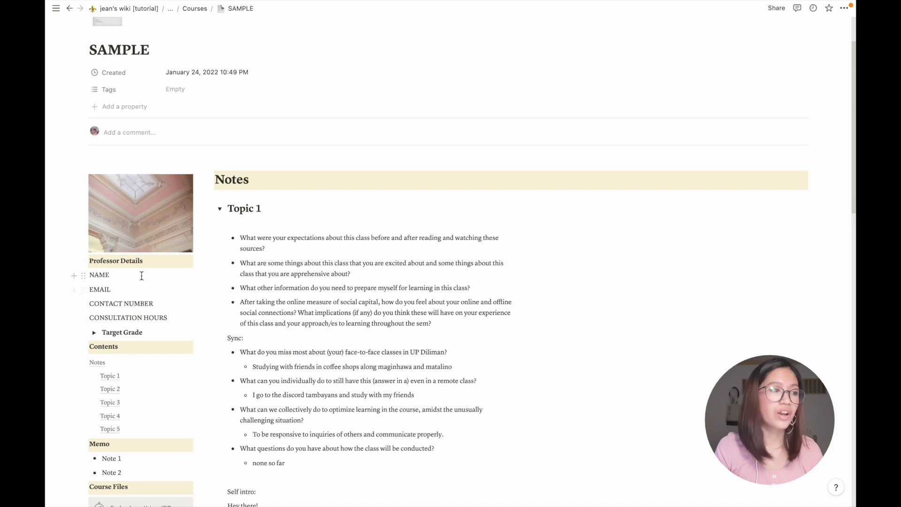
Step: Expand and collapse the Target Grade toggle in the sidebar
scroll(132, 282, "down", 2)
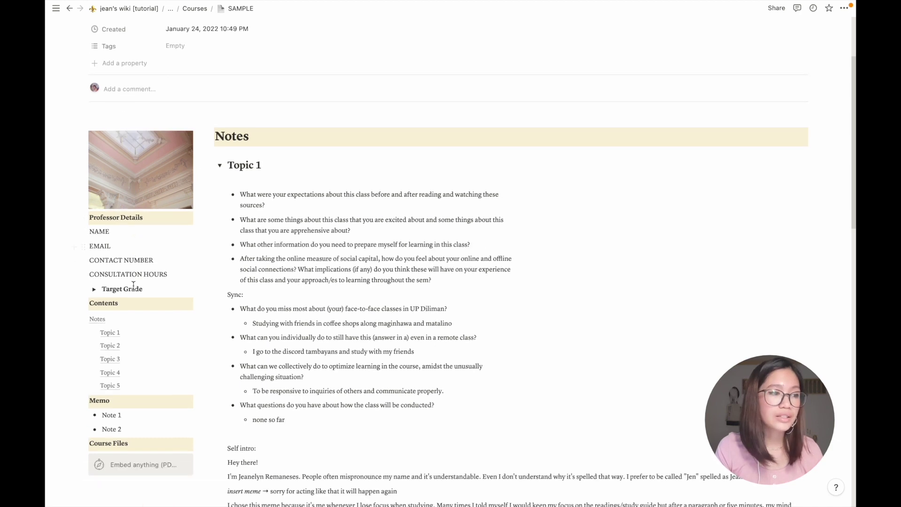
left_click(95, 290)
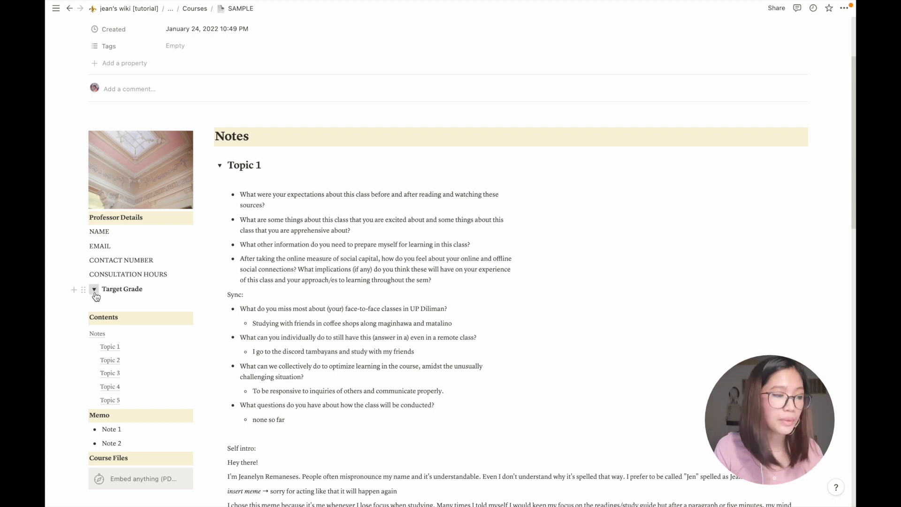
left_click(95, 291)
scroll(173, 305, "down", 1)
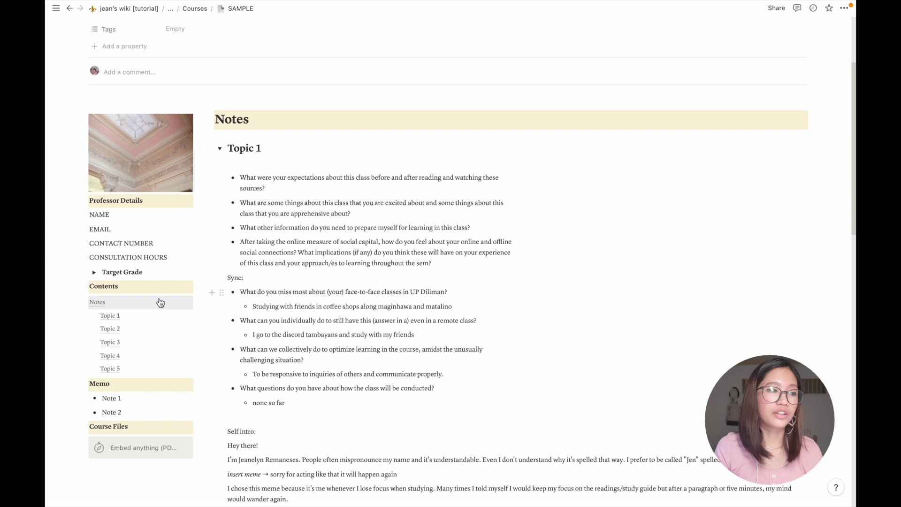
scroll(160, 303, "down", 2)
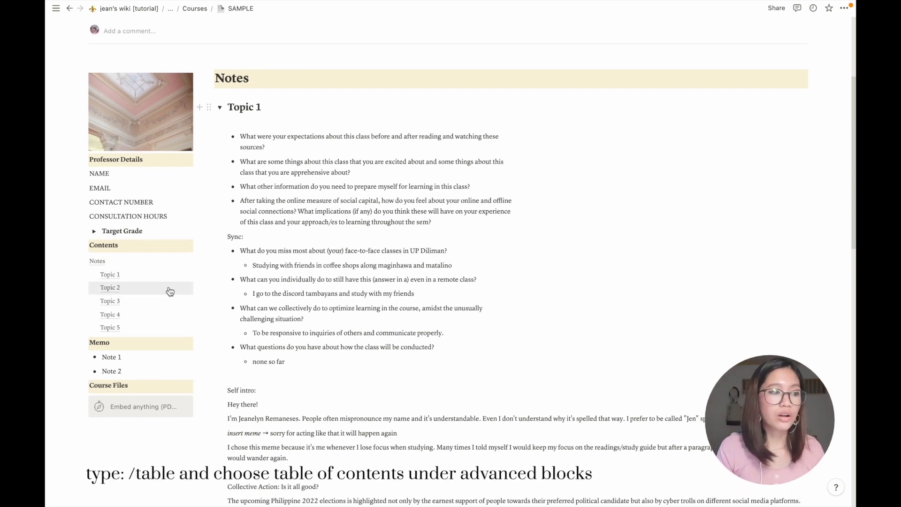
Step: Add a Heading 3 'sample heading' at the page end and check it in the sidebar Contents
scroll(169, 289, "up", 1)
scroll(312, 338, "down", 20)
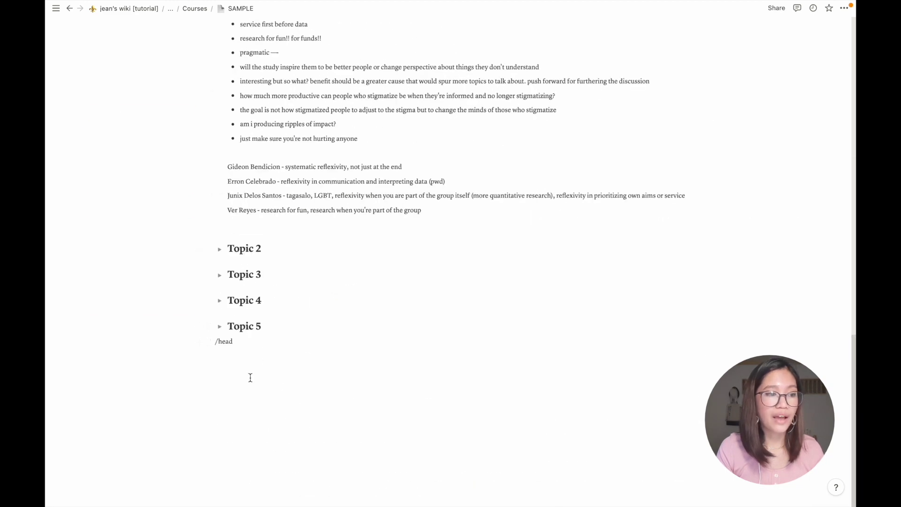
type("/hea")
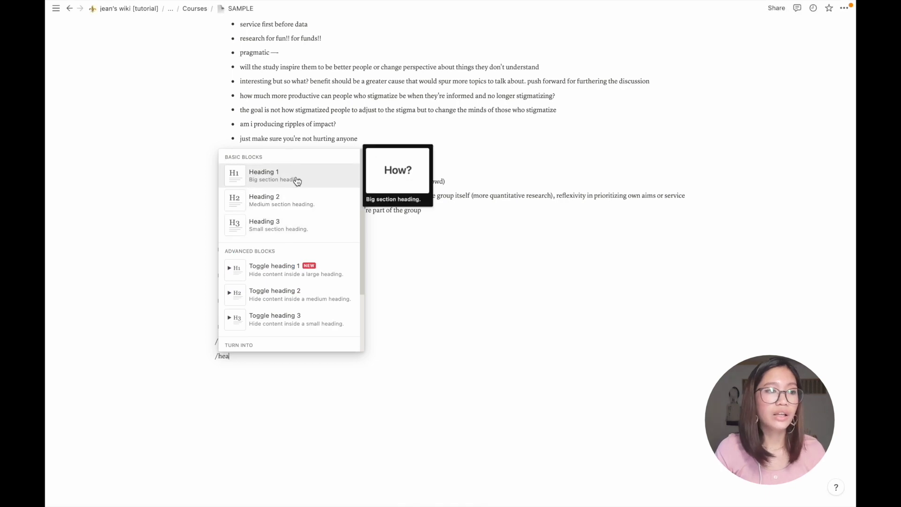
left_click(296, 230)
type("sample")
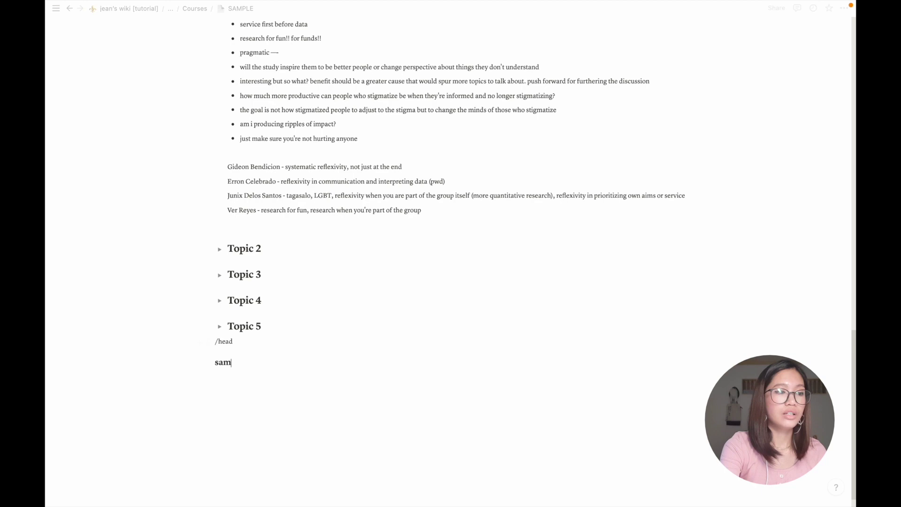
scroll(451, 253, "up", 15)
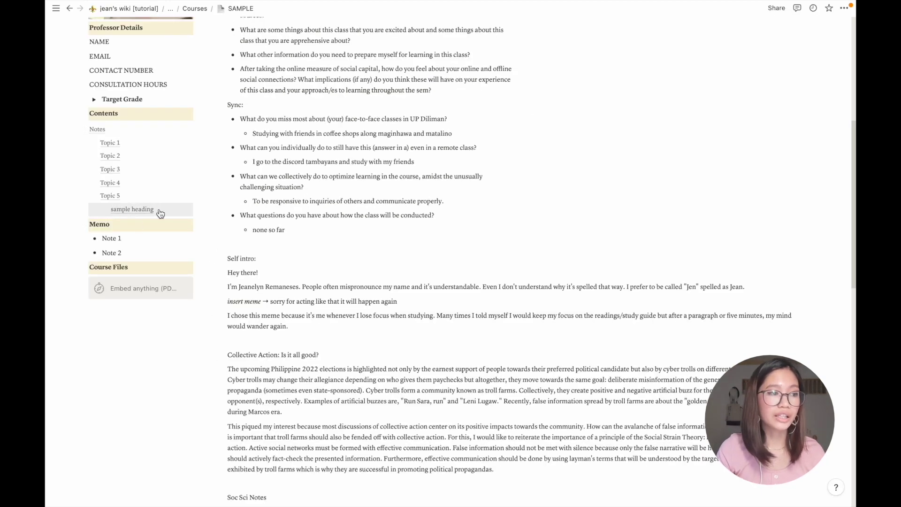
scroll(160, 214, "up", 2)
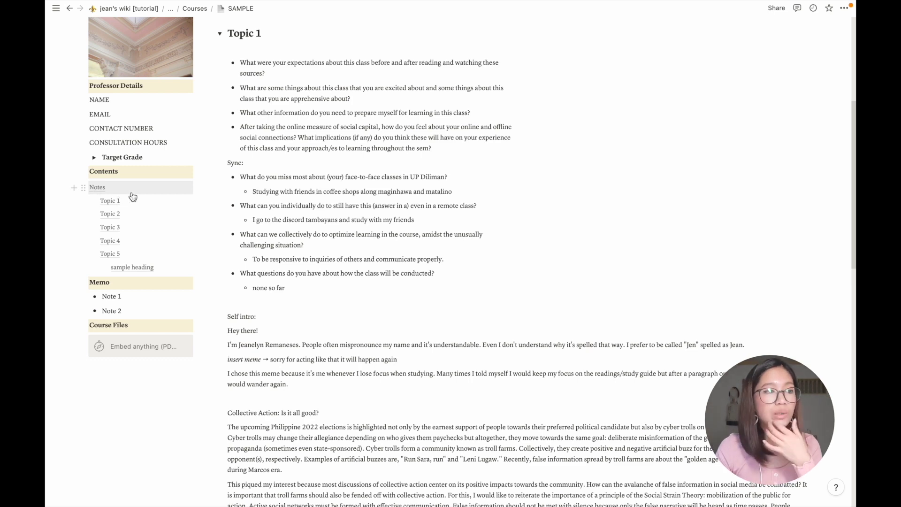
scroll(328, 254, "up", 3)
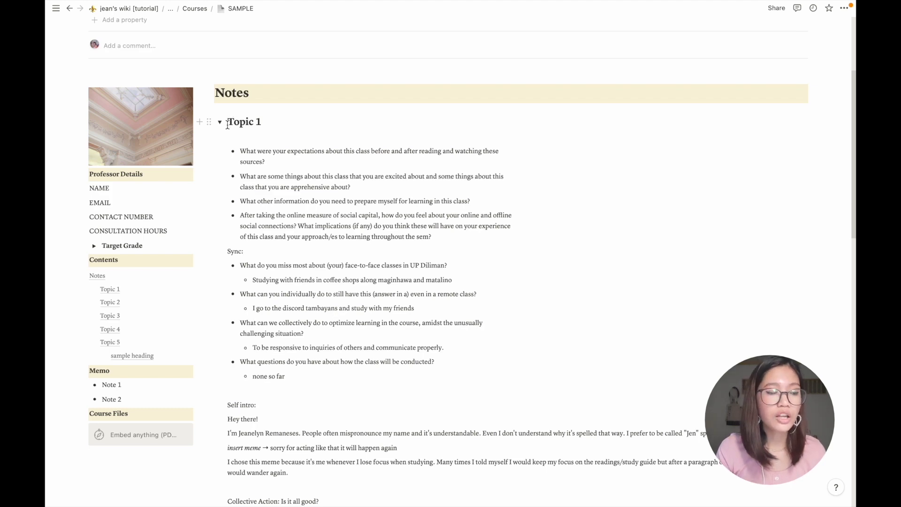
Step: Expand the Topic 2 toggle and collapse Topic 1 on the SAMPLE page
scroll(292, 165, "down", 20)
scroll(315, 243, "up", 5)
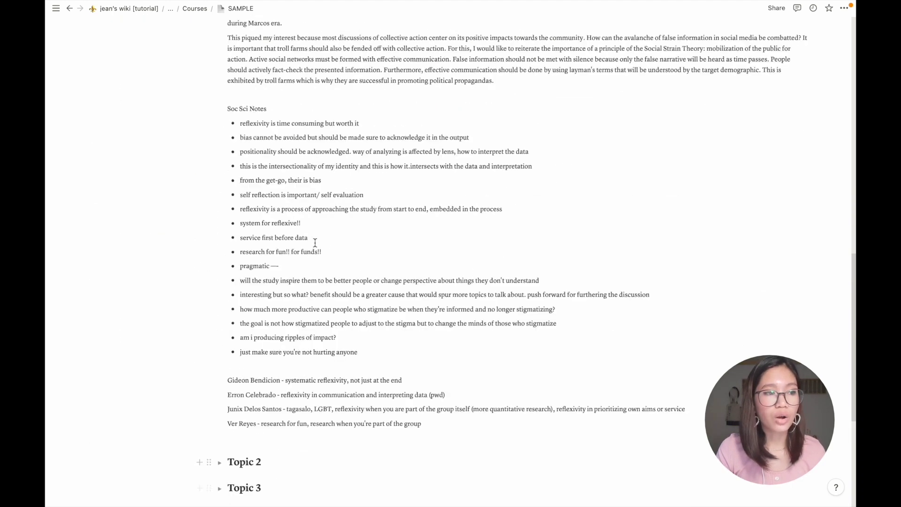
scroll(344, 255, "up", 4)
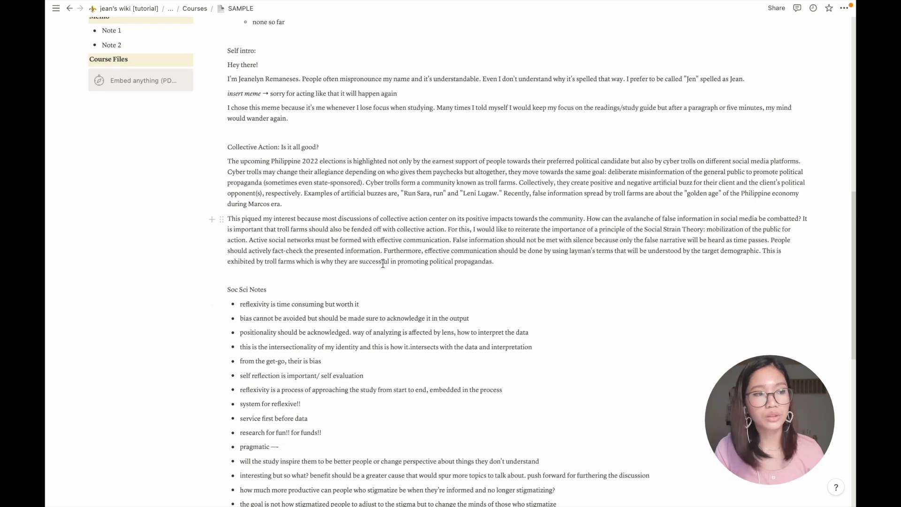
scroll(328, 267, "down", 8)
left_click(220, 261)
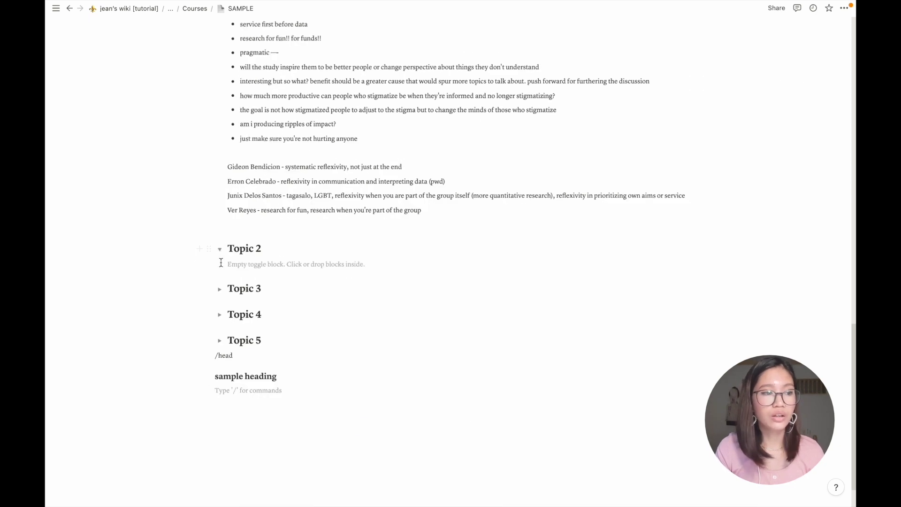
scroll(334, 250, "up", 20)
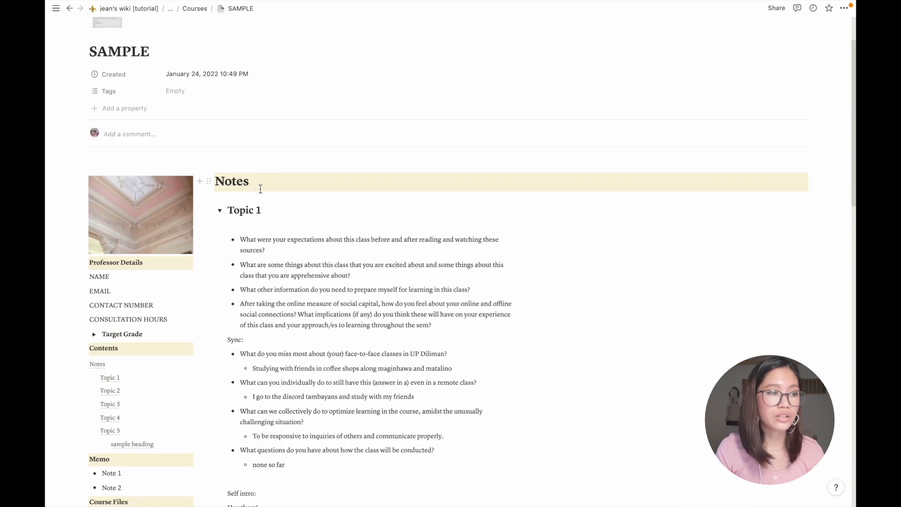
left_click(219, 211)
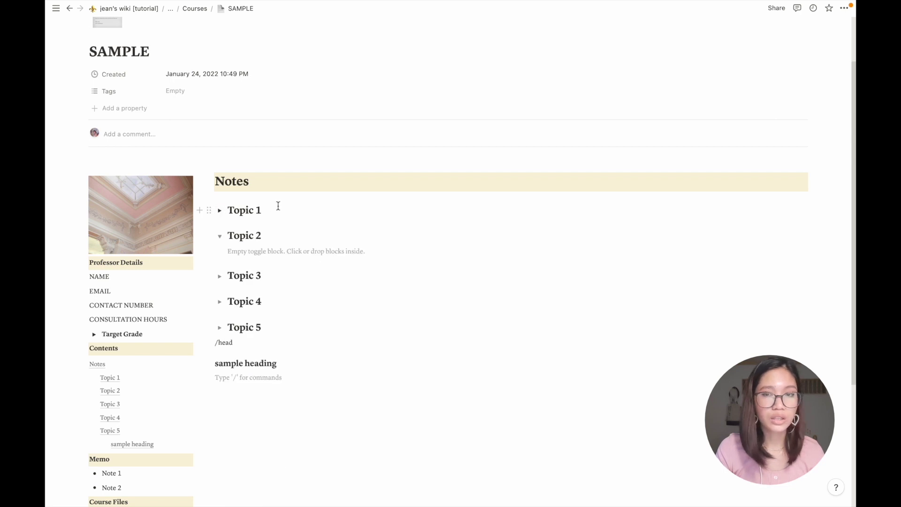
Step: Add a Heading 1 reading 'sampppl' inside the expanded Topic 5 toggle, then open [TEMPLATE] Single Column
scroll(337, 205, "down", 4)
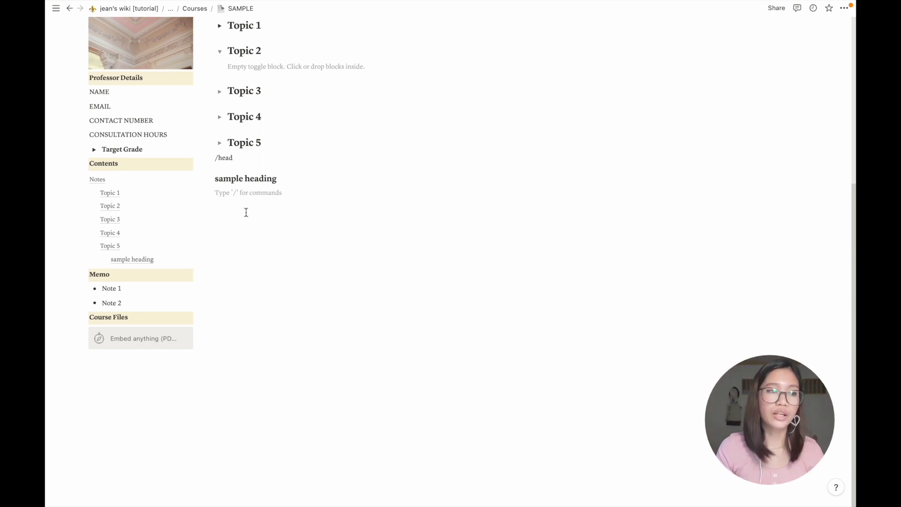
scroll(270, 210, "up", 1)
left_click(298, 175)
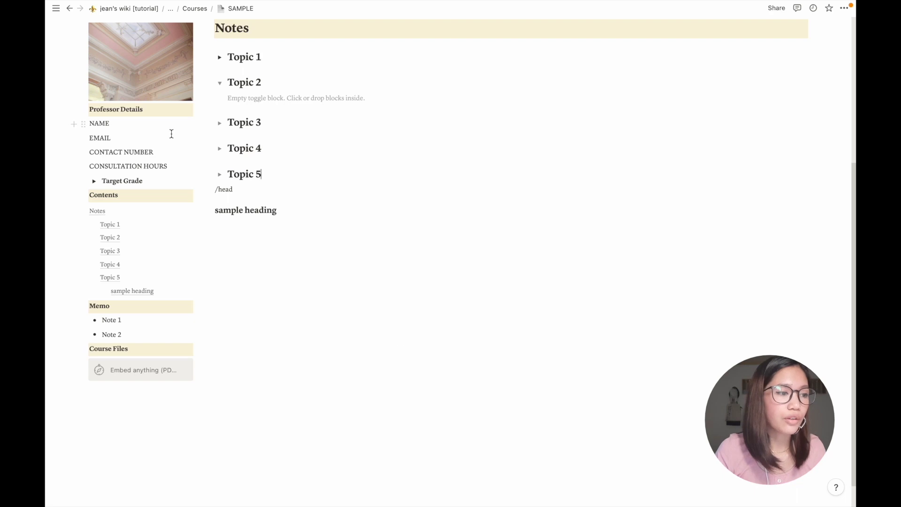
left_click(219, 174)
left_click(260, 189)
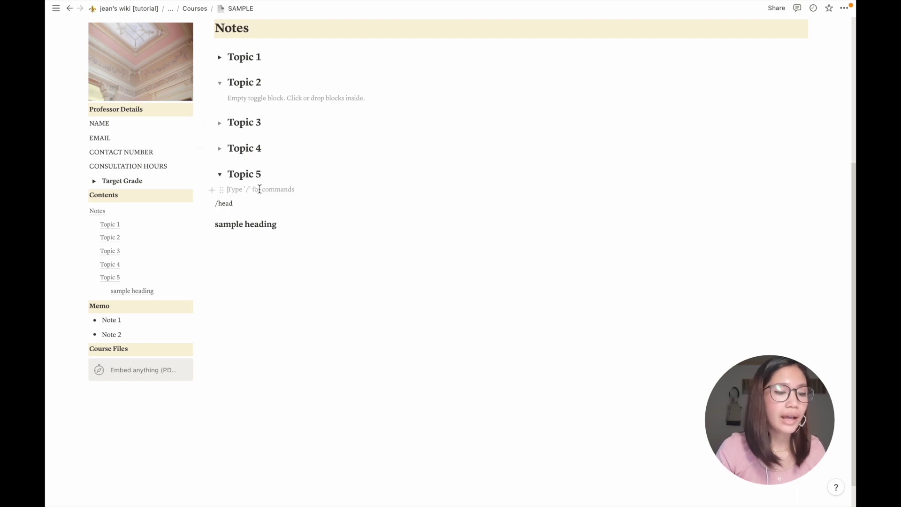
type("/head")
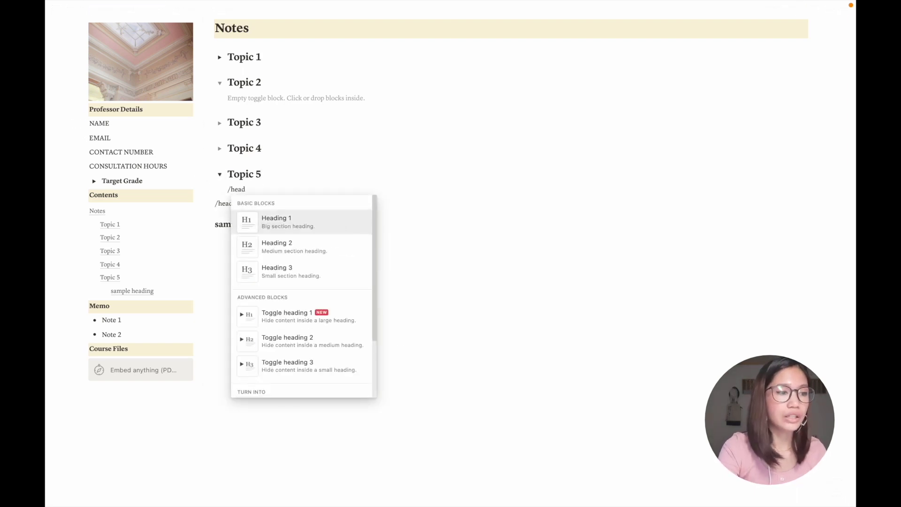
key("Return")
type("sam")
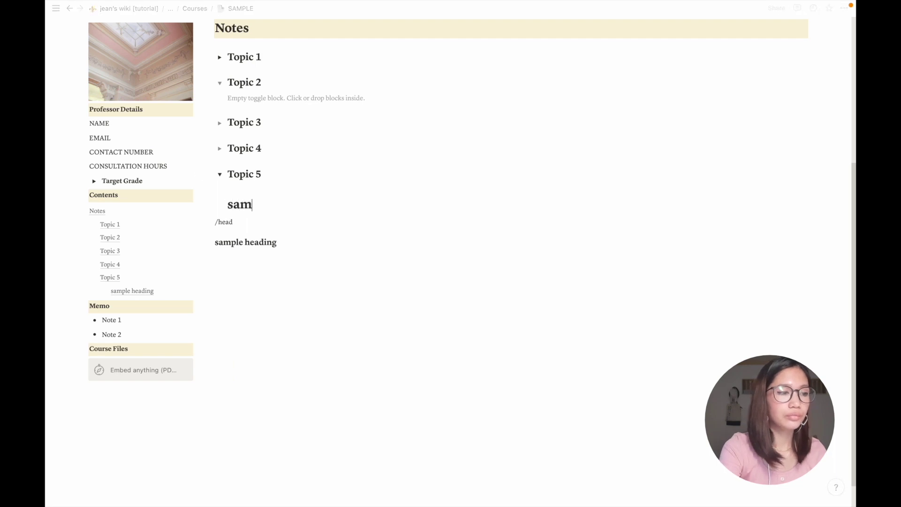
type("ppple")
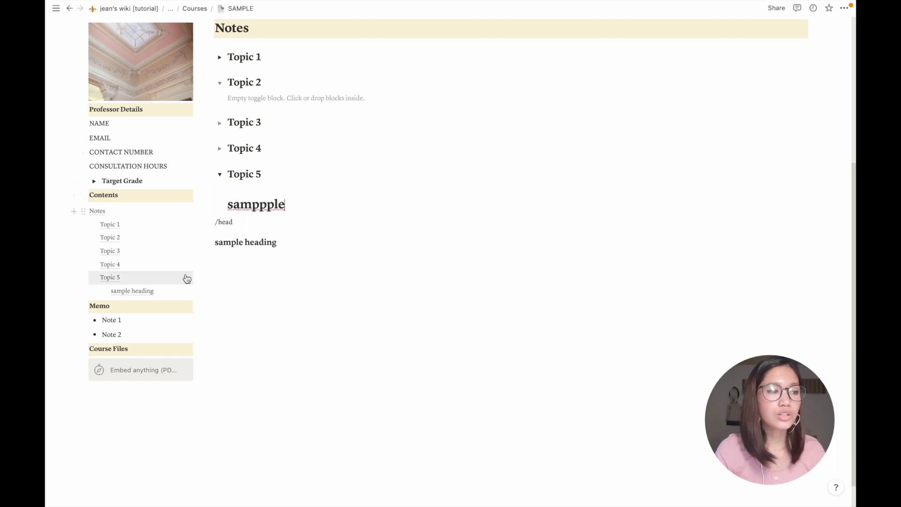
scroll(258, 258, "up", 1)
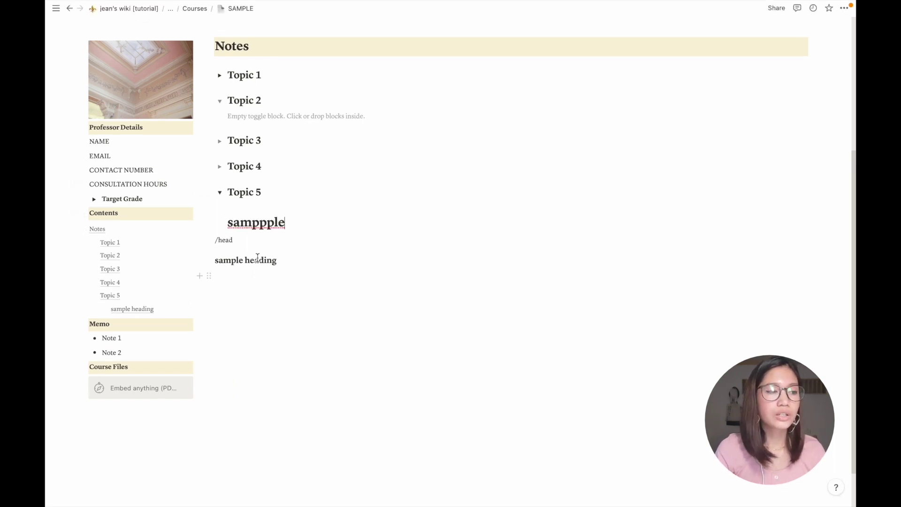
left_click(136, 234)
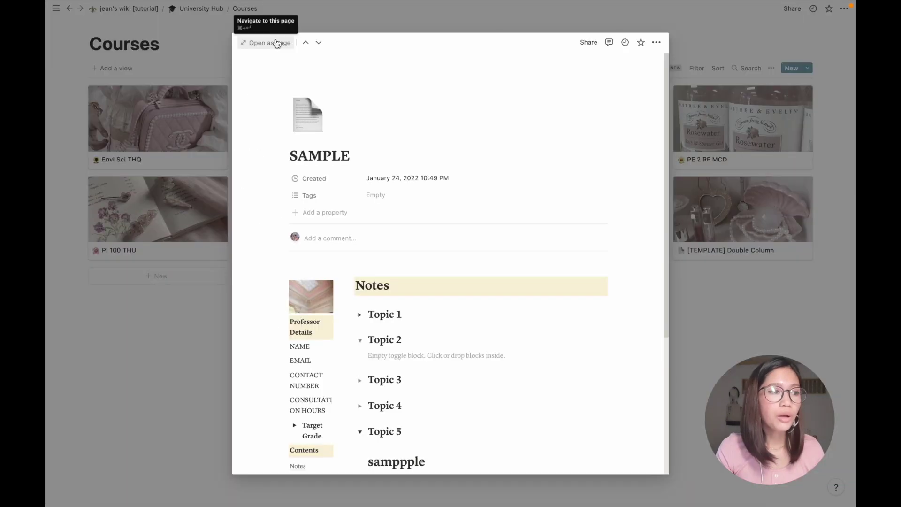
Step: Insert an image block below 'sample heading' on the SAMPLE page and upload the jewelry photo
left_click(253, 42)
scroll(446, 227, "down", 4)
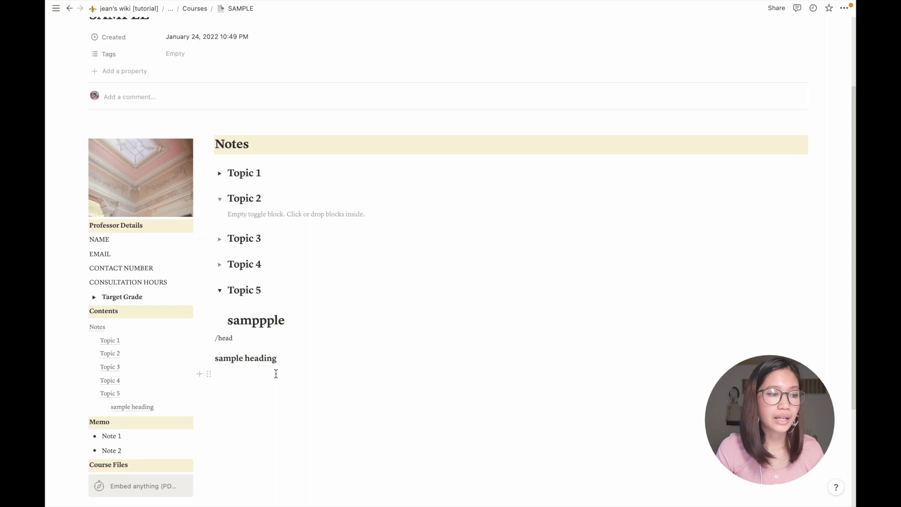
key("Return")
type("/ima")
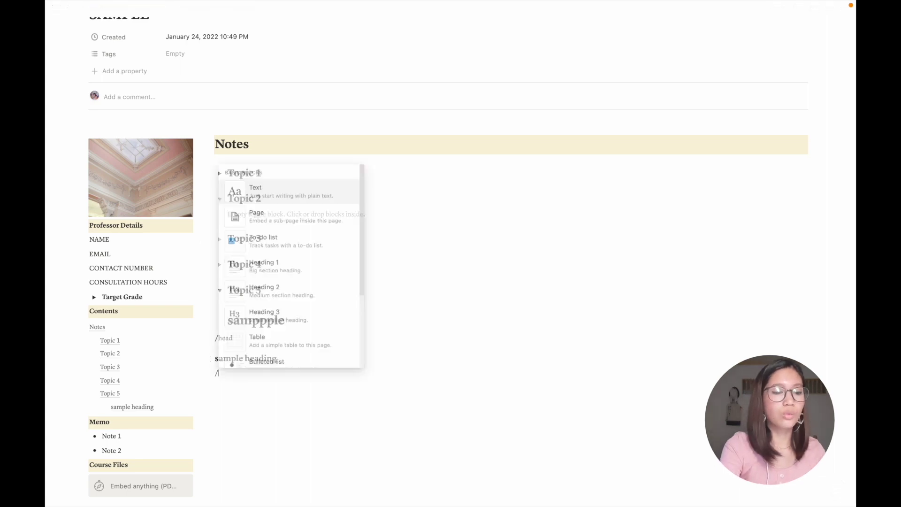
left_click(288, 362)
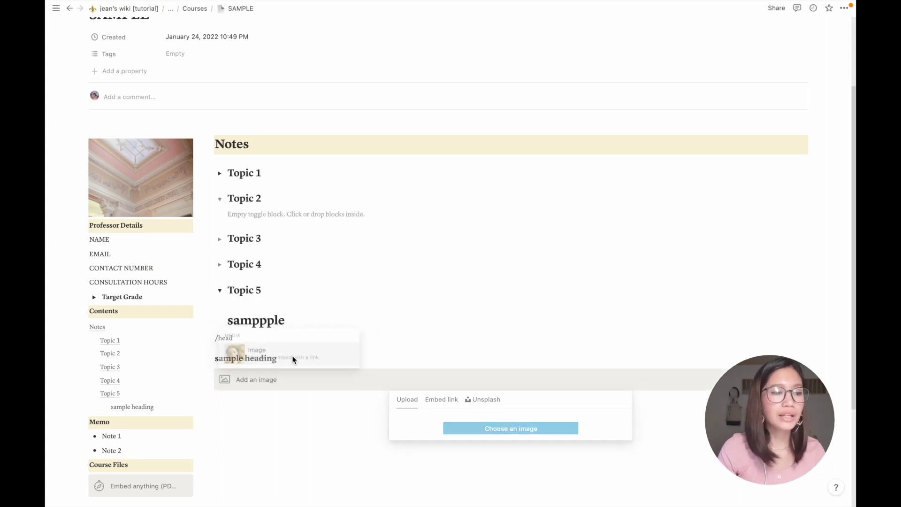
left_click(488, 434)
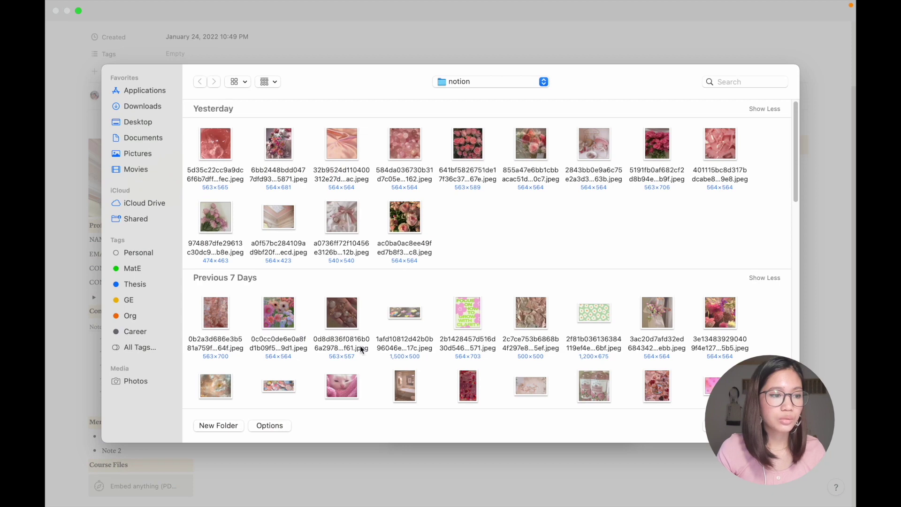
double_click(347, 314)
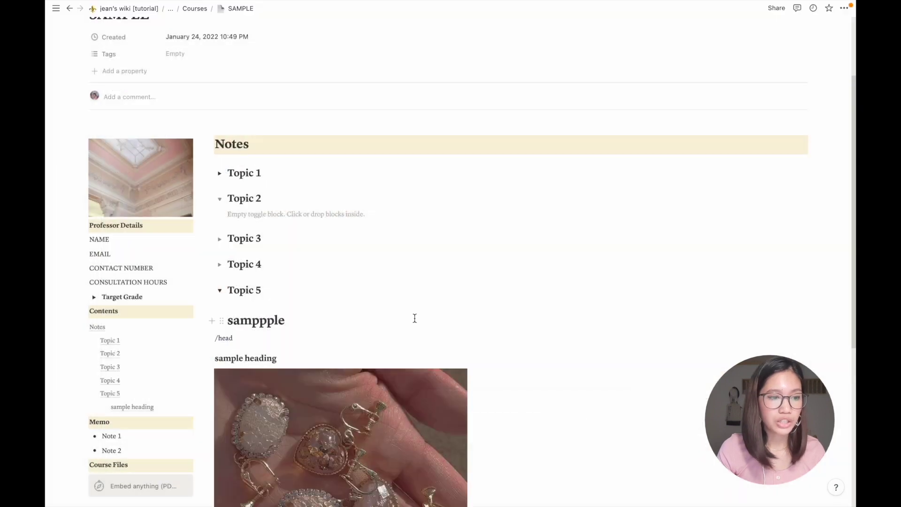
scroll(414, 317, "down", 5)
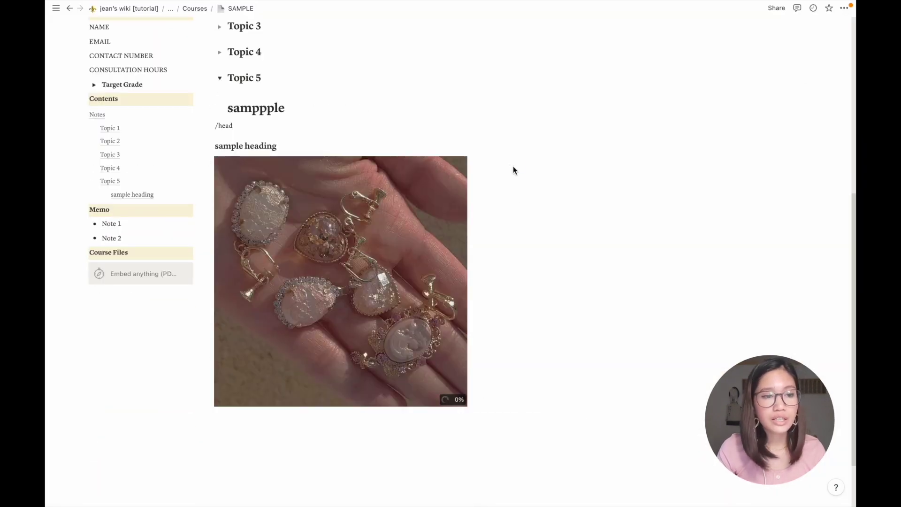
left_click_drag(509, 165, 798, 389)
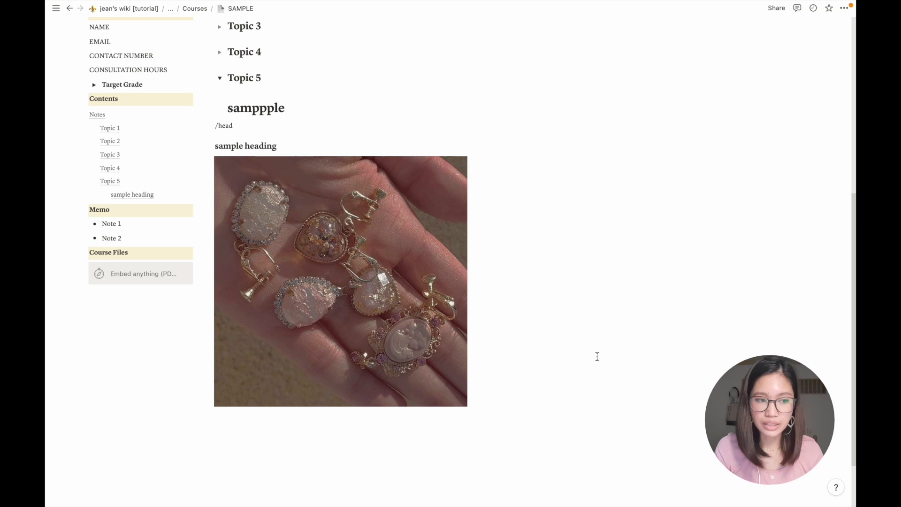
scroll(544, 374, "up", 7)
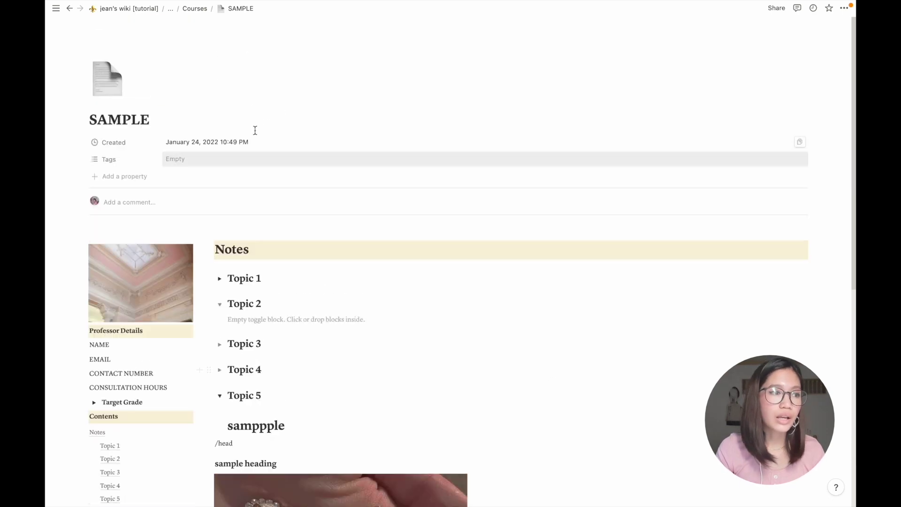
Step: Open the [TEMPLATE] Double Column page and upload the FOCUS poster under Topic/Resource 1
left_click(199, 11)
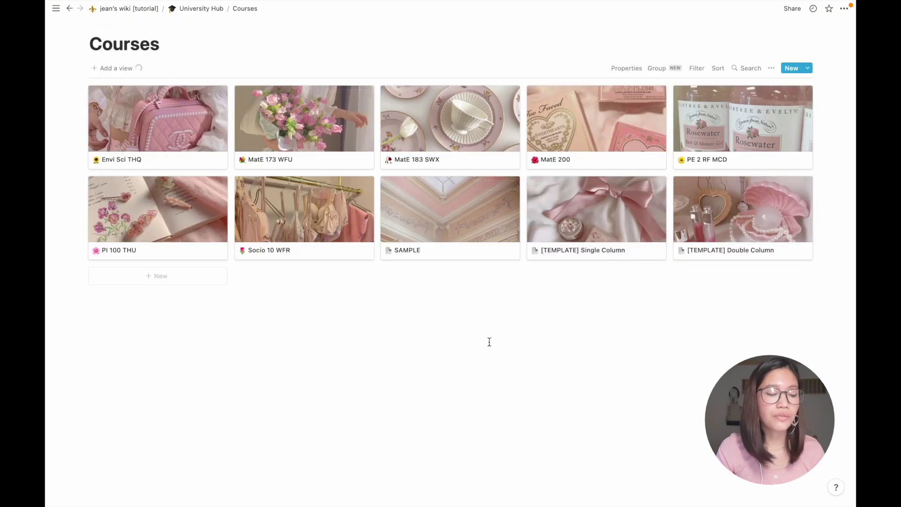
left_click(715, 231)
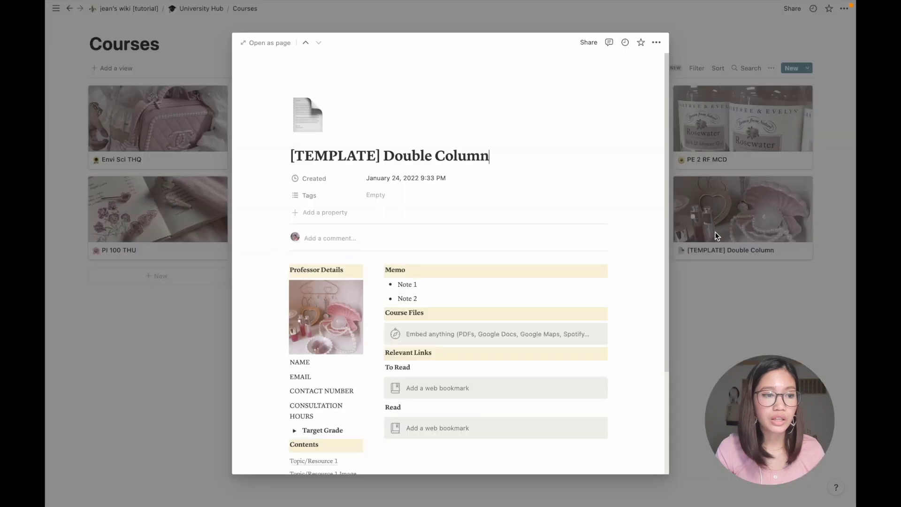
left_click(269, 43)
scroll(597, 332, "down", 6)
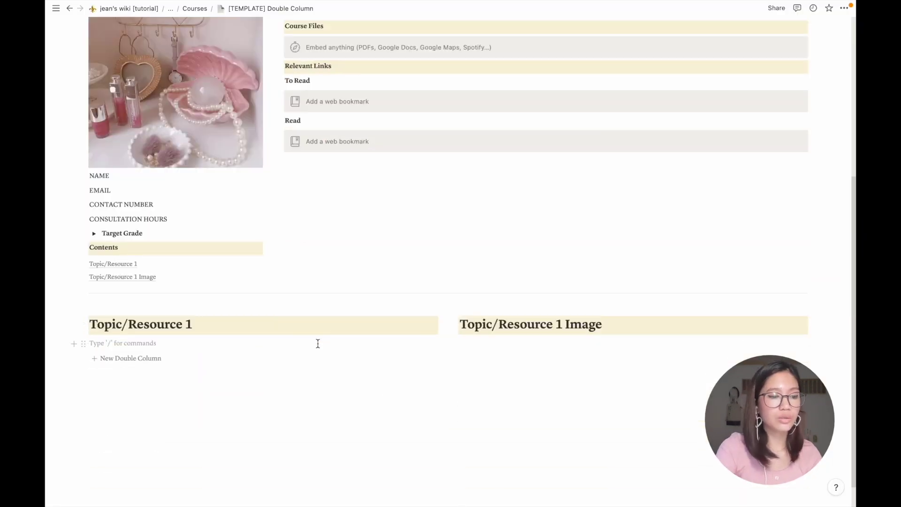
type("/IM")
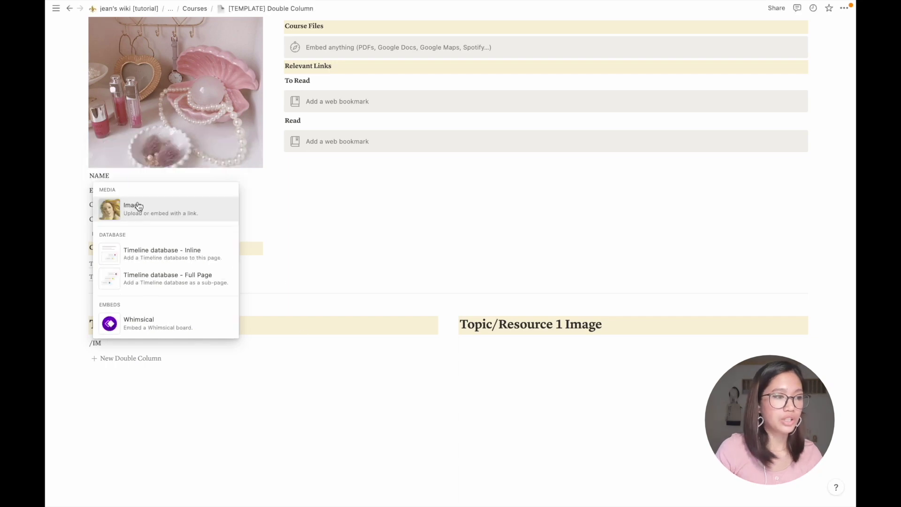
left_click(138, 206)
left_click(304, 400)
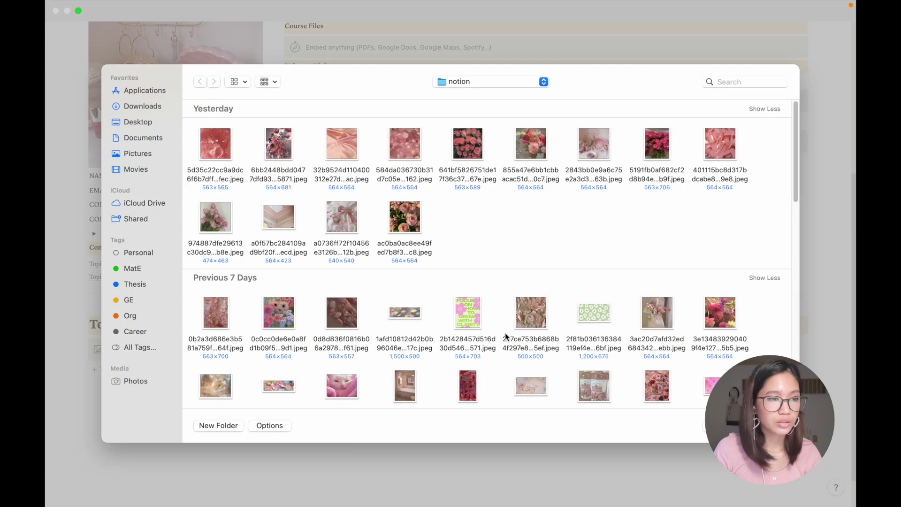
double_click(467, 311)
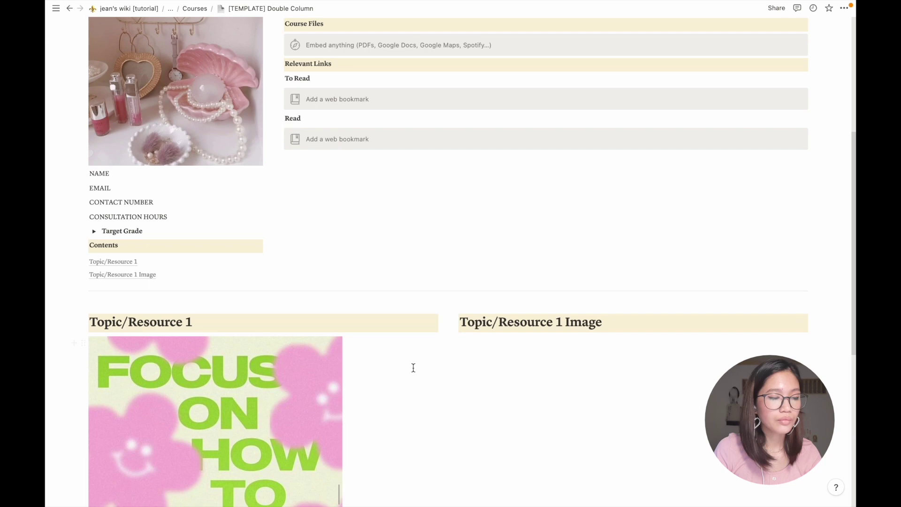
Step: Widen the image column and type three placeholder lines beside the poster
scroll(413, 367, "down", 7)
scroll(380, 318, "up", 3)
scroll(378, 322, "down", 2)
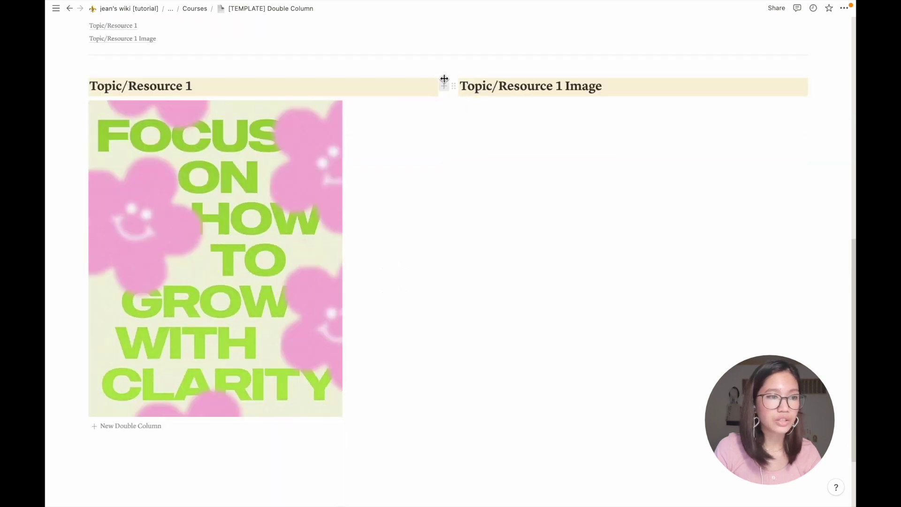
left_click_drag(446, 81, 361, 84)
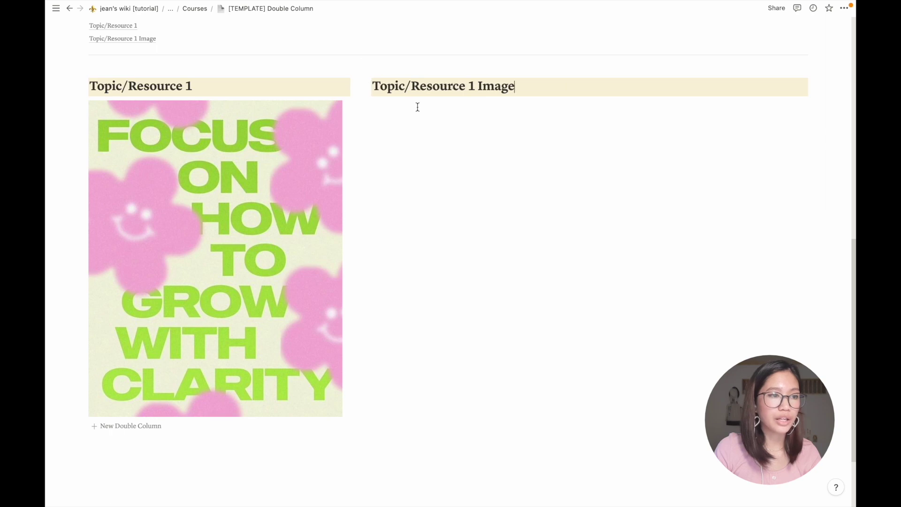
left_click(451, 109)
type("CKDSBFCLDBCLB")
key("Return")
type("NCLDBV SLDBV SLD")
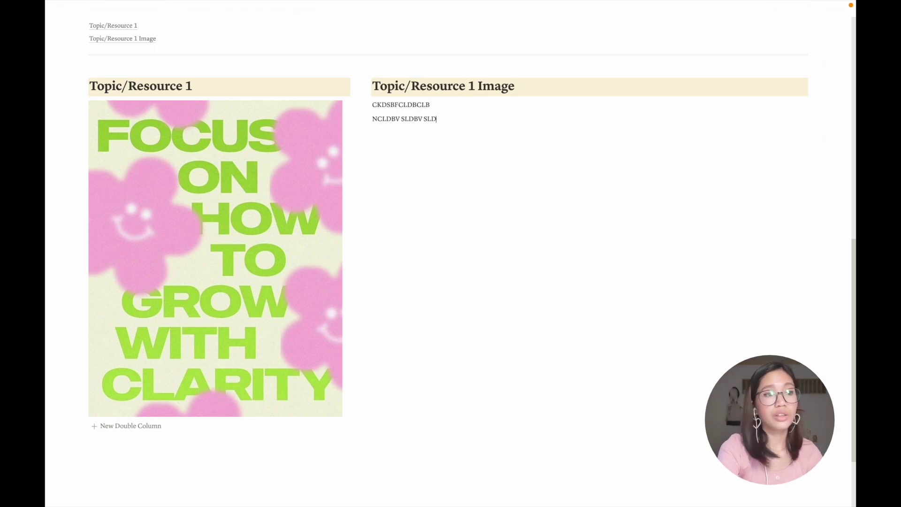
key("Return")
type("VBKDSBCSKLDBVCLJSD")
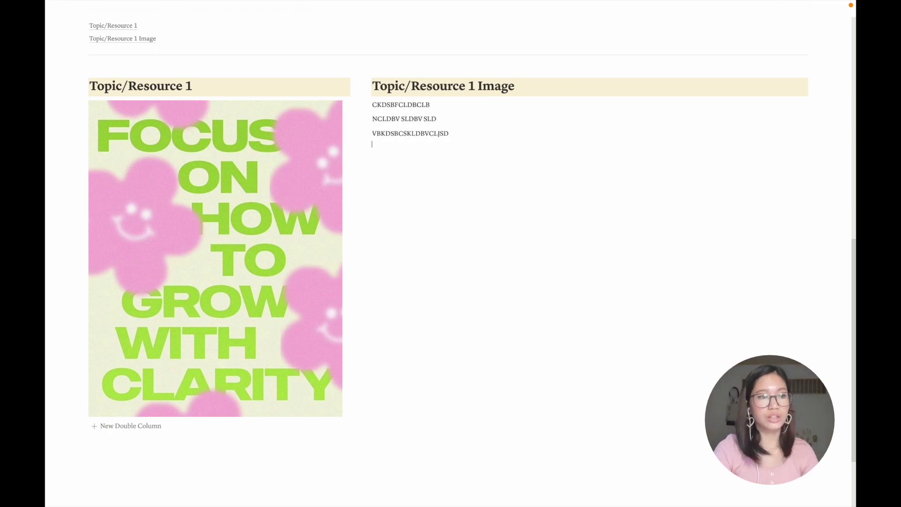
Step: Caption the poster 'FIGURE 1. SAMPLE' and link a '(FIG 1)' reference after the third line to it
left_click(294, 111)
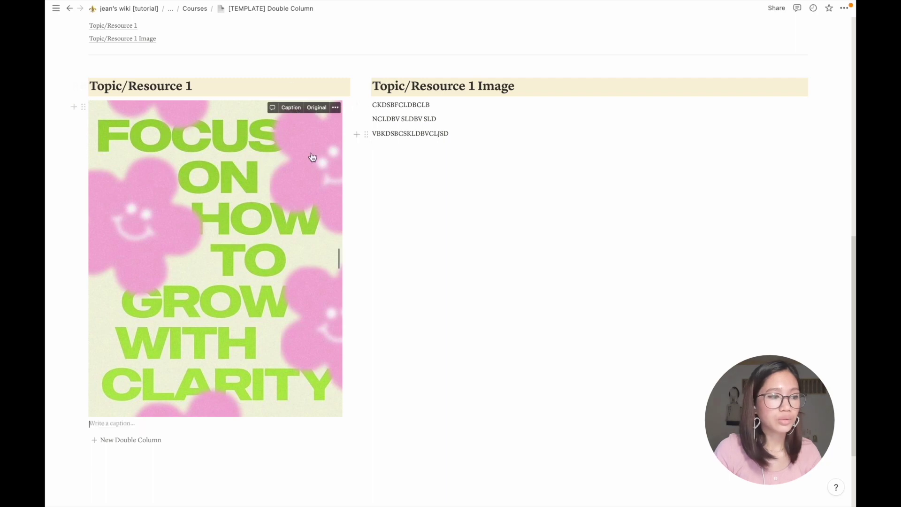
type("FIGURE")
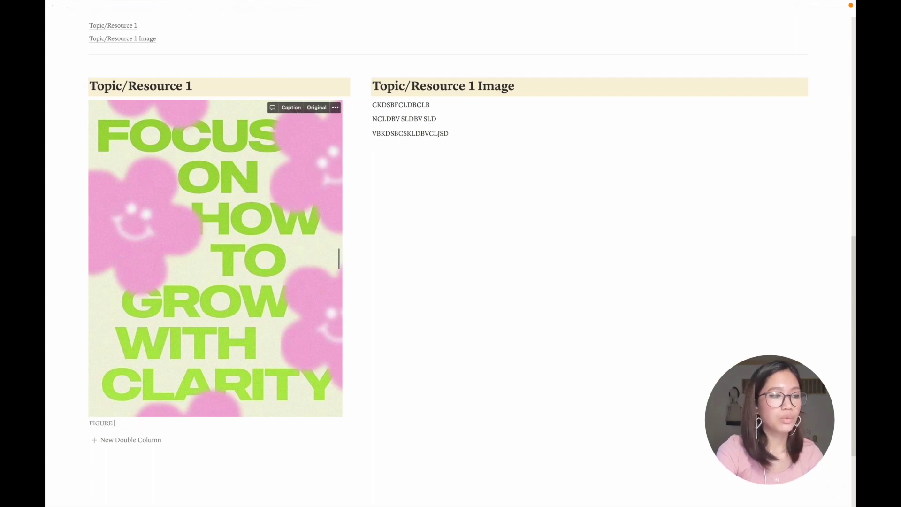
type(" 1. SAMPLE")
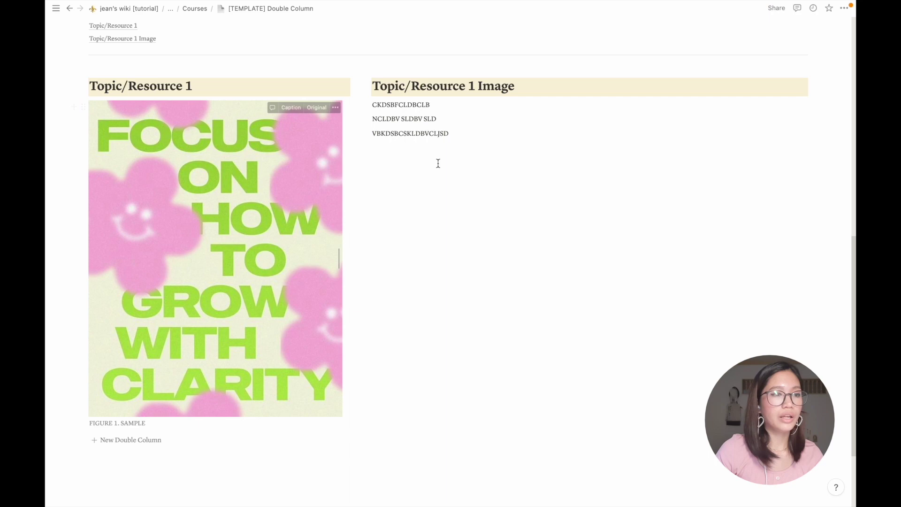
left_click(471, 140)
type("(")
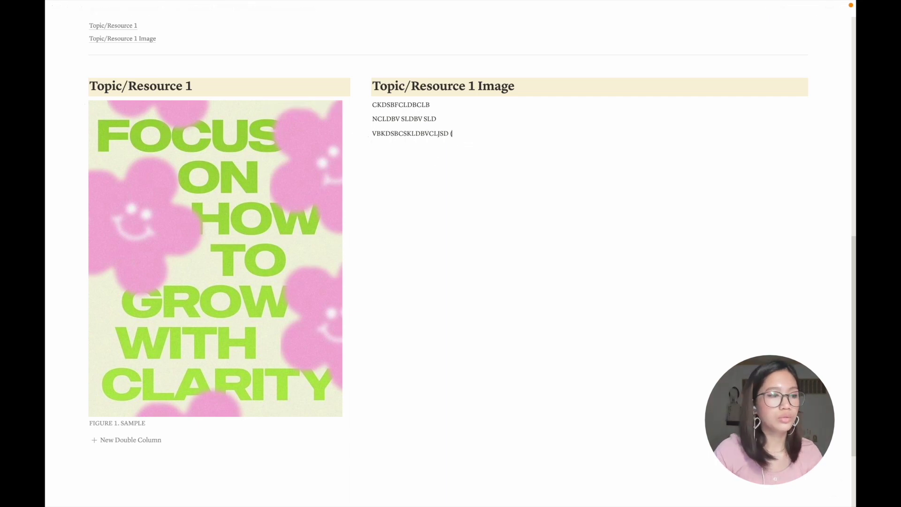
left_click(336, 107)
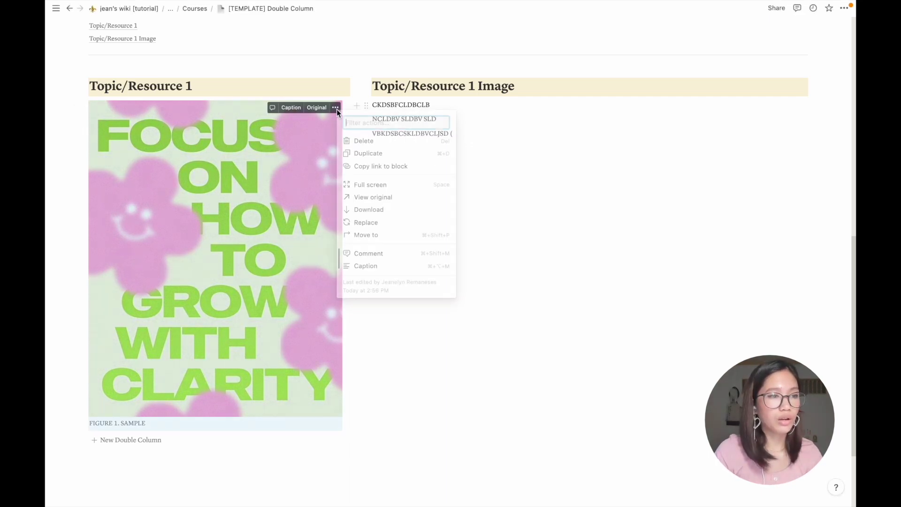
left_click(374, 162)
type("FIG 1)")
left_click_drag(470, 133, 449, 133)
key("ctrl+k")
key("ctrl+v")
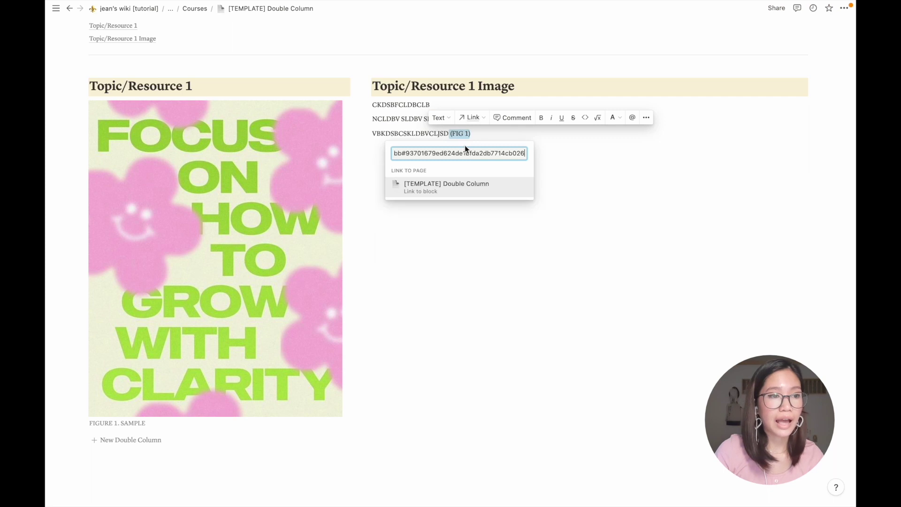
left_click(450, 190)
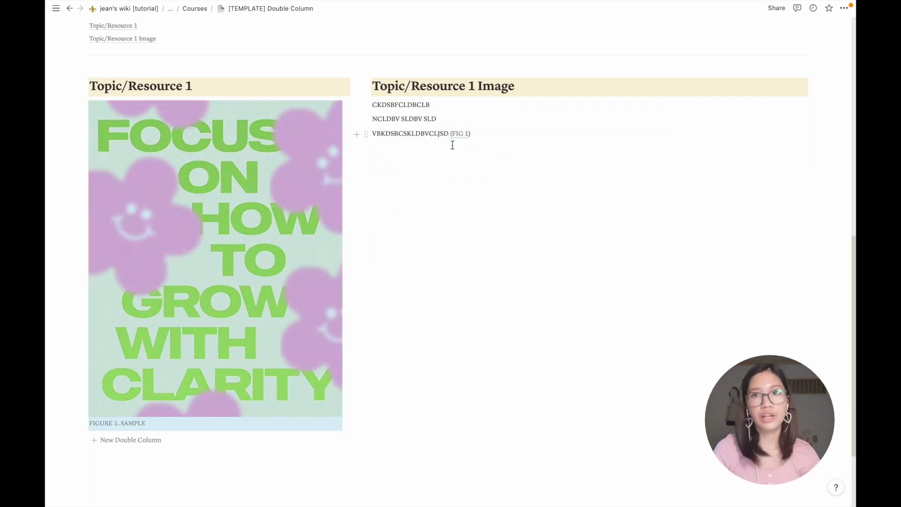
Step: Add an empty block under Topic/Resource 1 and move it below the figure caption
scroll(476, 186, "down", 3)
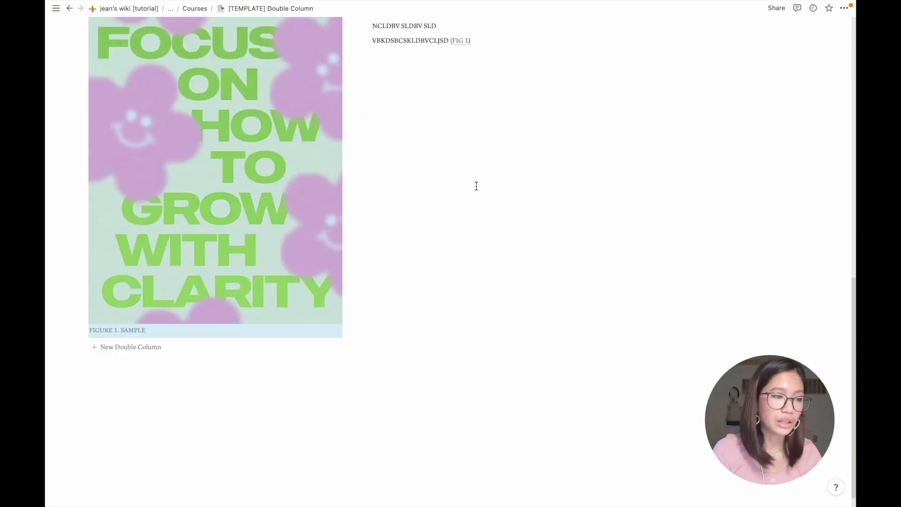
left_click(385, 224)
scroll(386, 225, "up", 3)
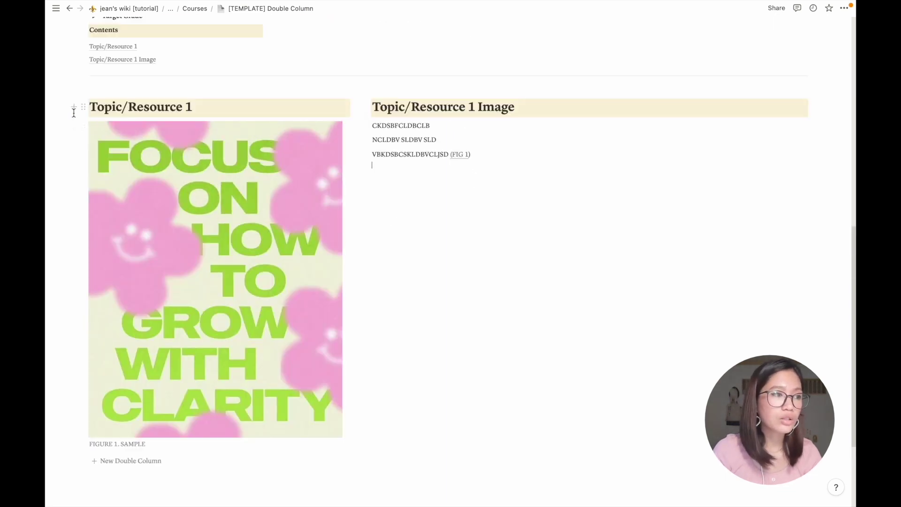
left_click(73, 109)
key("Escape")
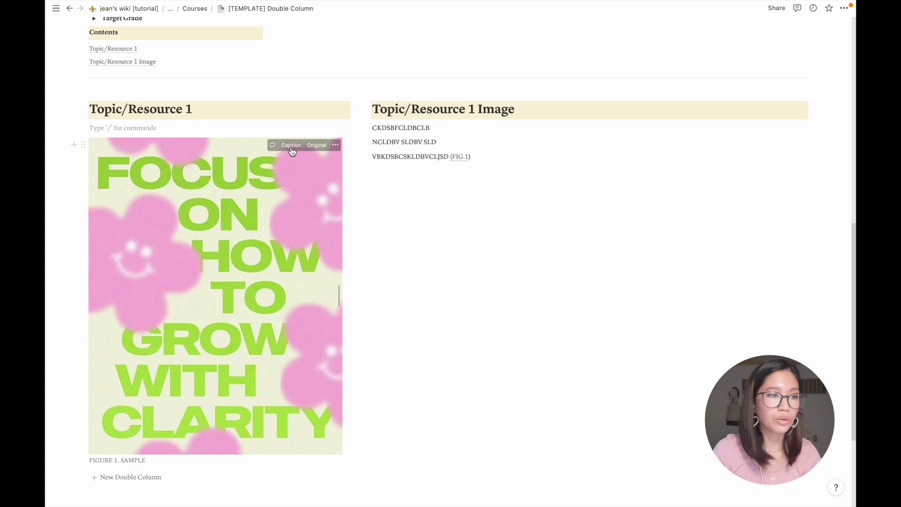
scroll(498, 179, "up", 1)
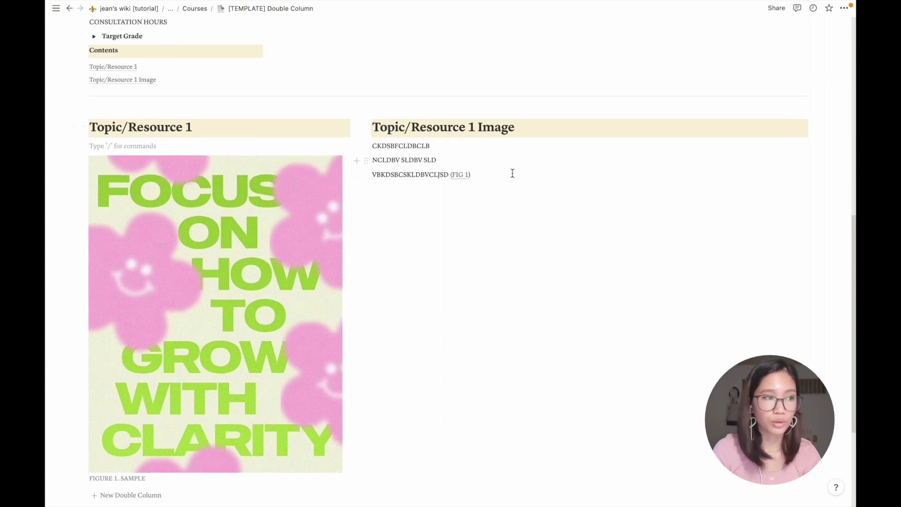
left_click_drag(82, 147, 103, 343)
scroll(513, 386, "down", 1)
scroll(470, 264, "up", 3)
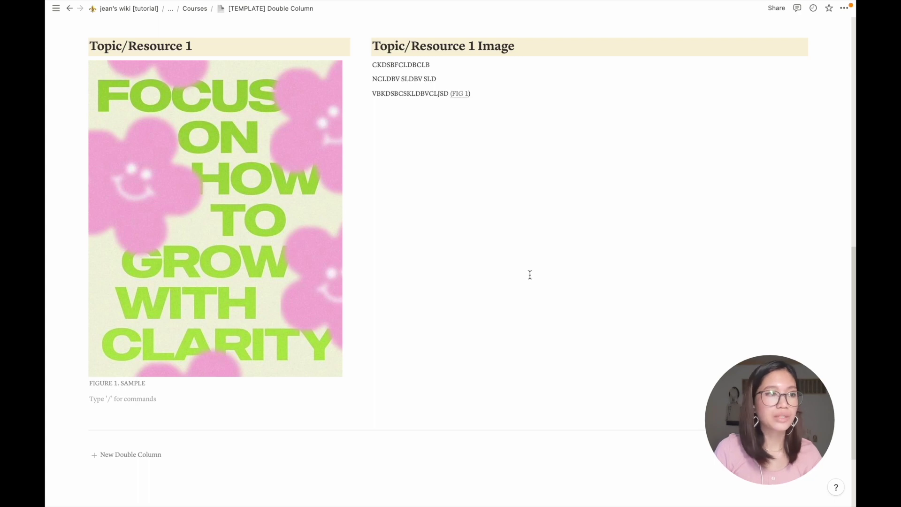
scroll(527, 274, "up", 2)
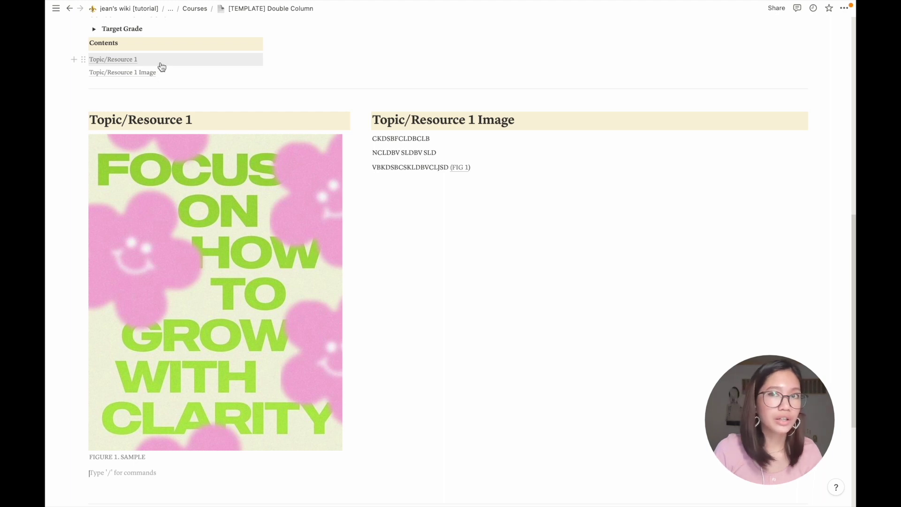
Step: Add a 'topic 3' Heading 1 and move it below the image columns
left_click(74, 120)
type("/H")
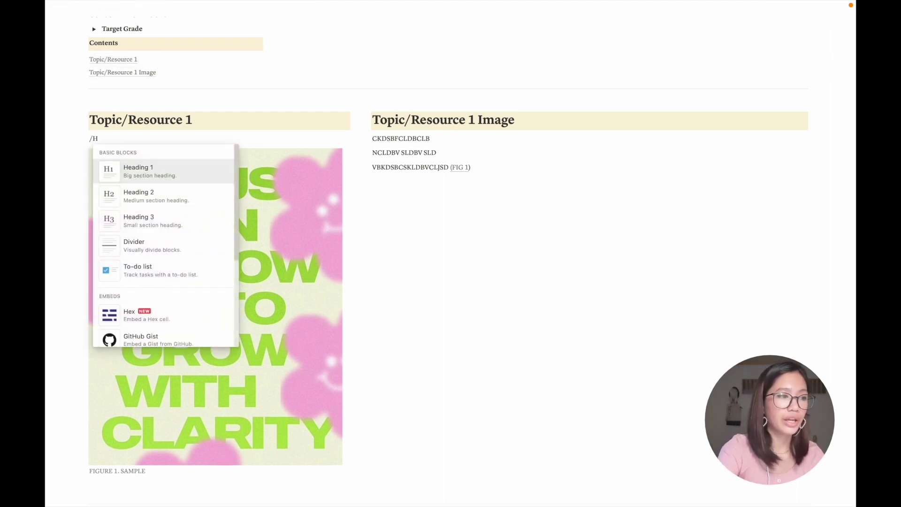
key("Return")
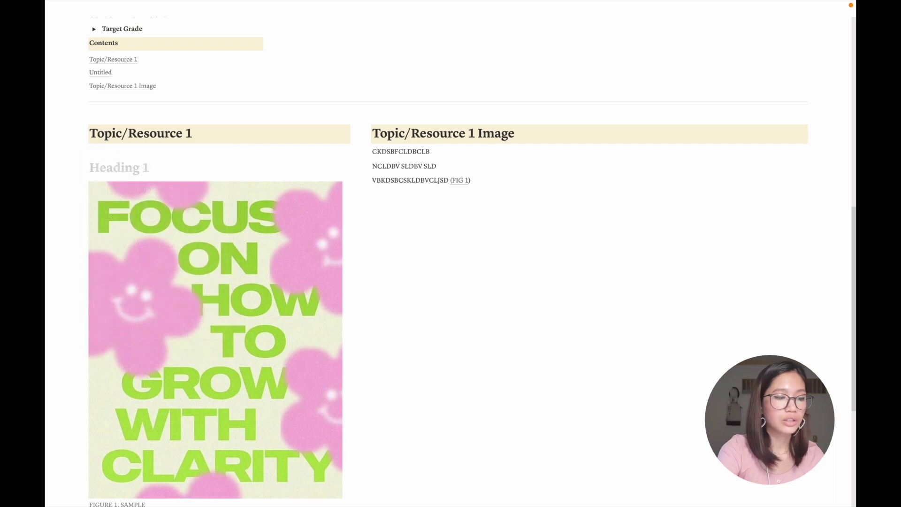
type("topic 3")
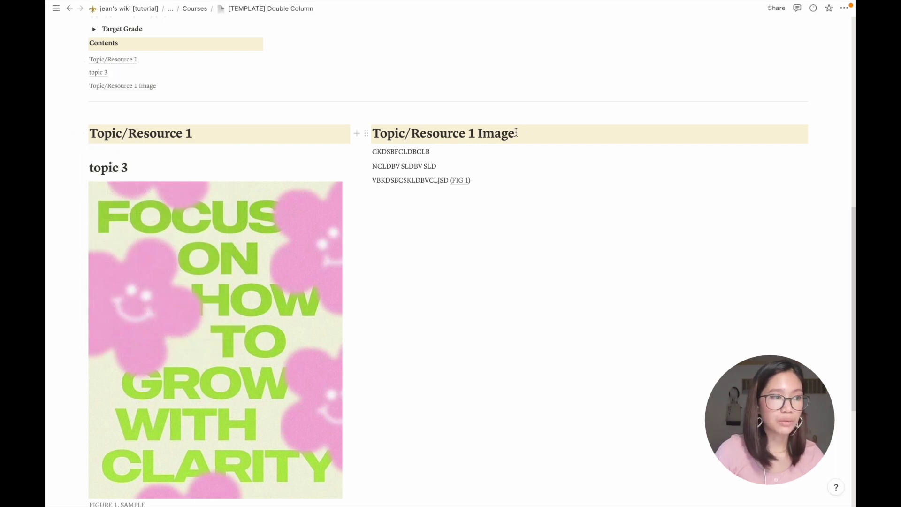
scroll(148, 165, "down", 1)
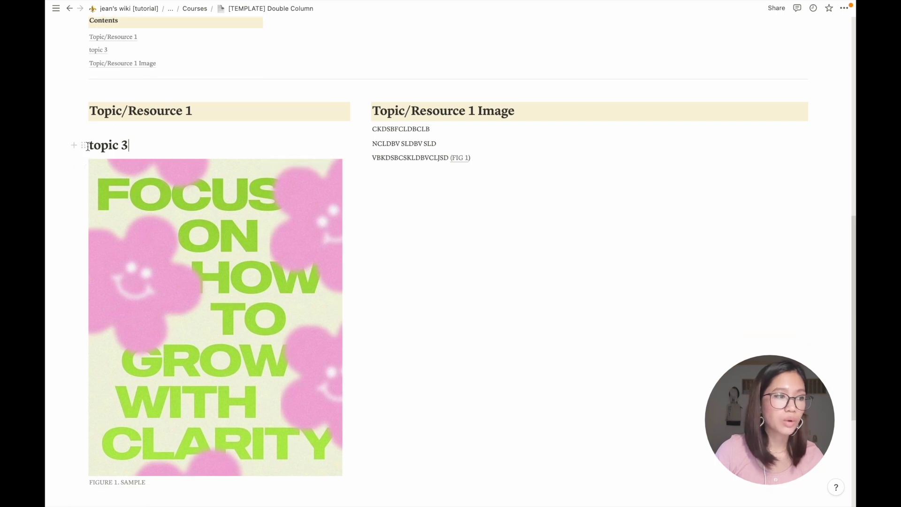
left_click_drag(84, 146, 124, 334)
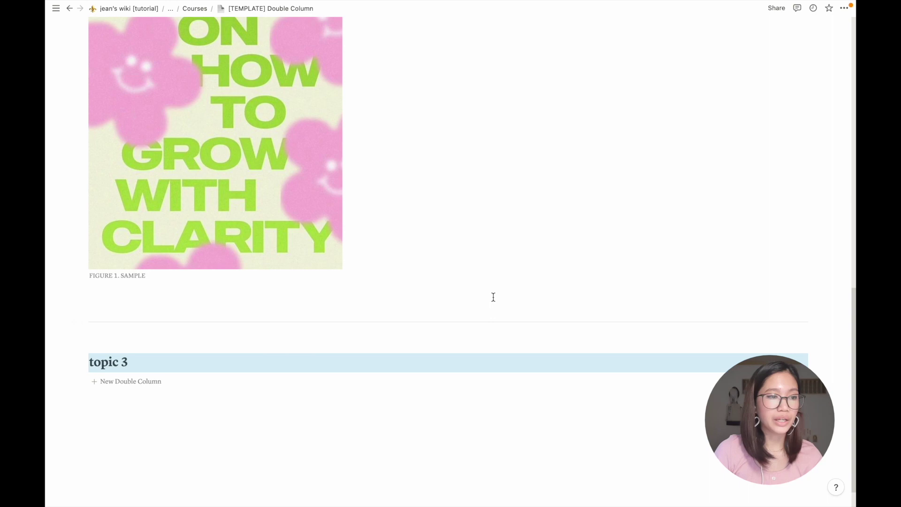
scroll(98, 169, "up", 10)
Step: Insert a new Topic/Resource and Topic/Resource Images column pair under topic 3
left_click(127, 231)
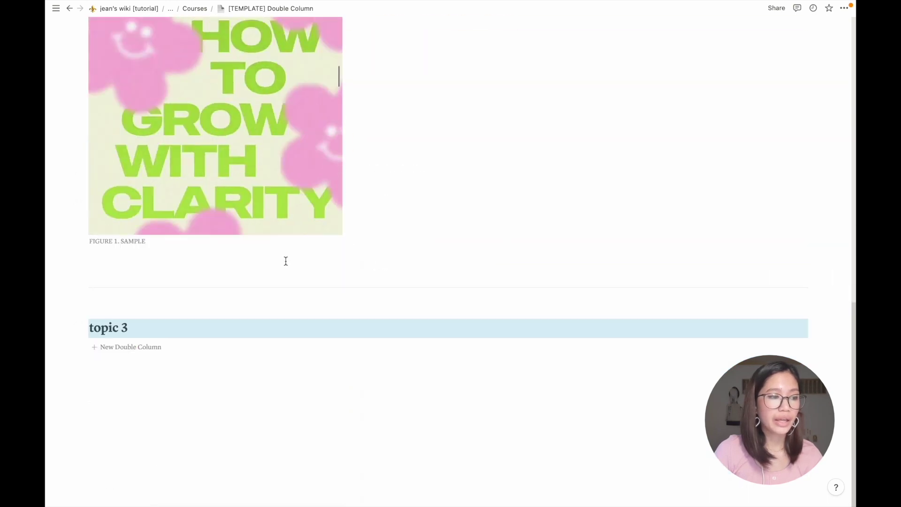
left_click(106, 351)
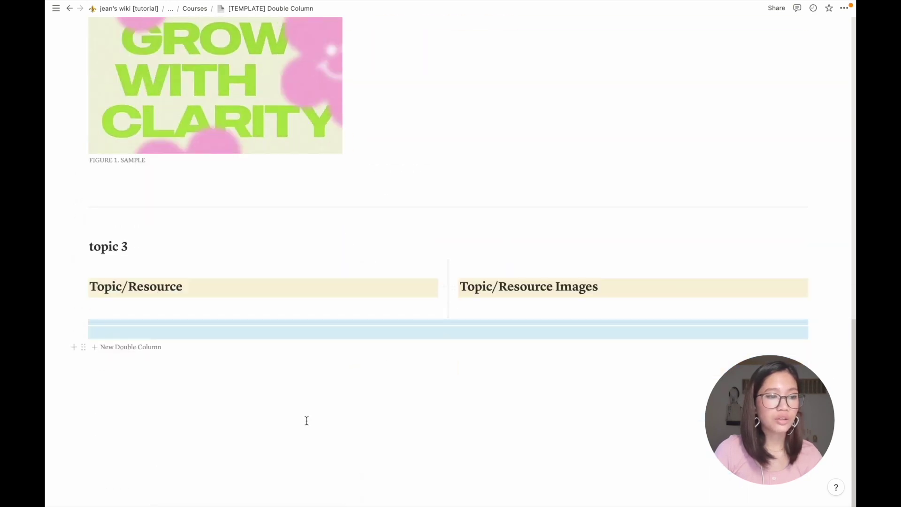
left_click(199, 383)
left_click(375, 308)
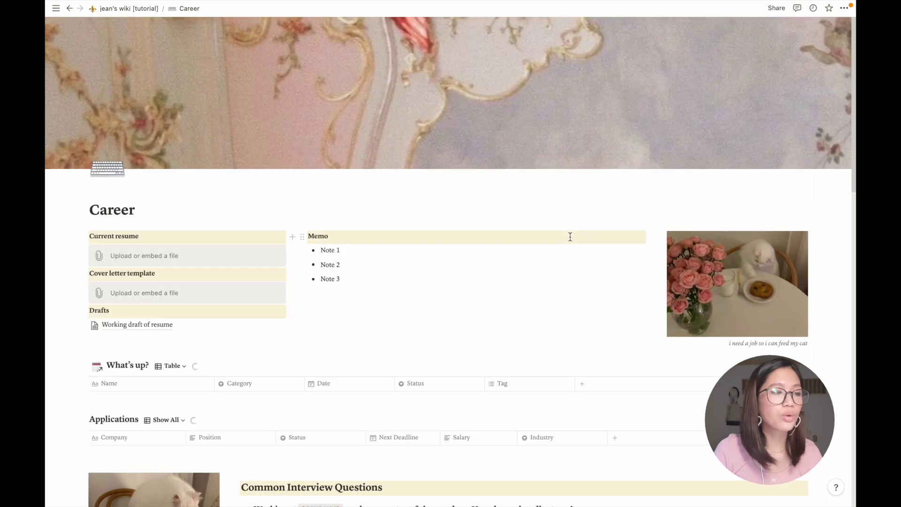
scroll(570, 235, "down", 5)
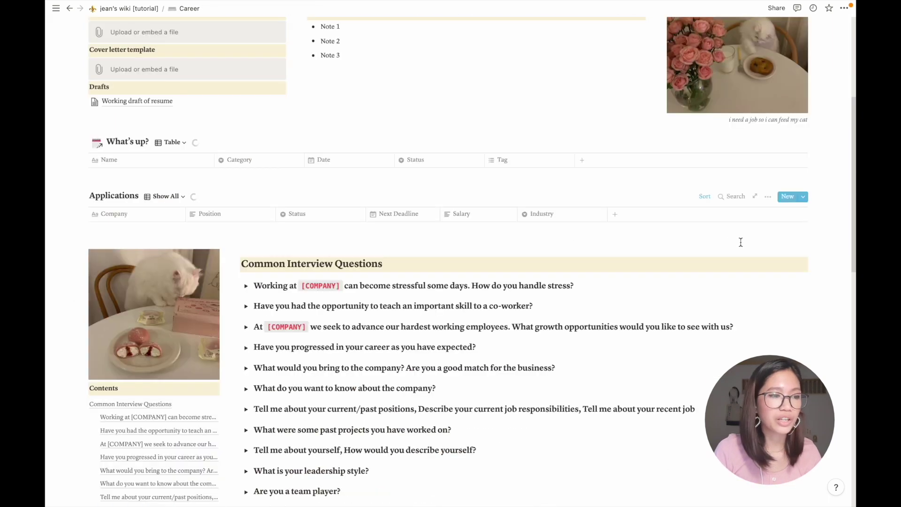
Step: Browse the Career page: Berry Global's status options, the [Entry Template] preview, and the first interview answer
scroll(607, 289, "up", 3)
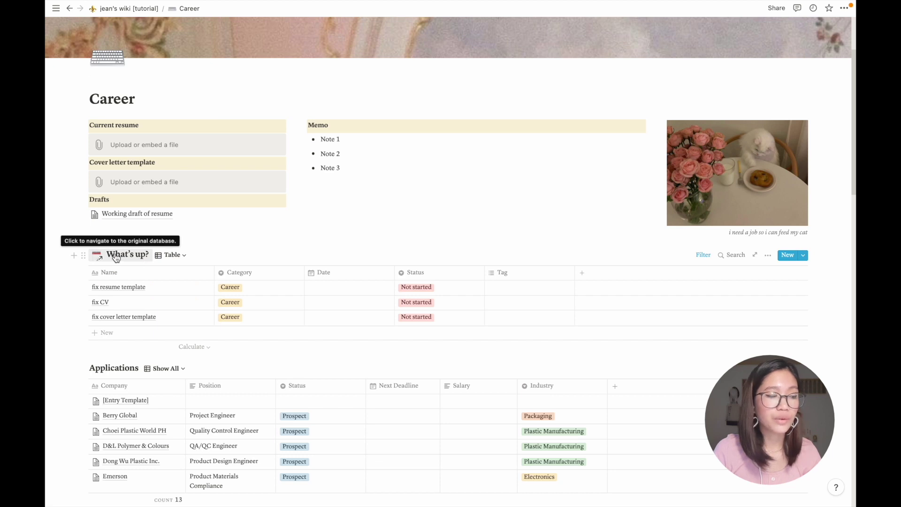
scroll(352, 248, "down", 3)
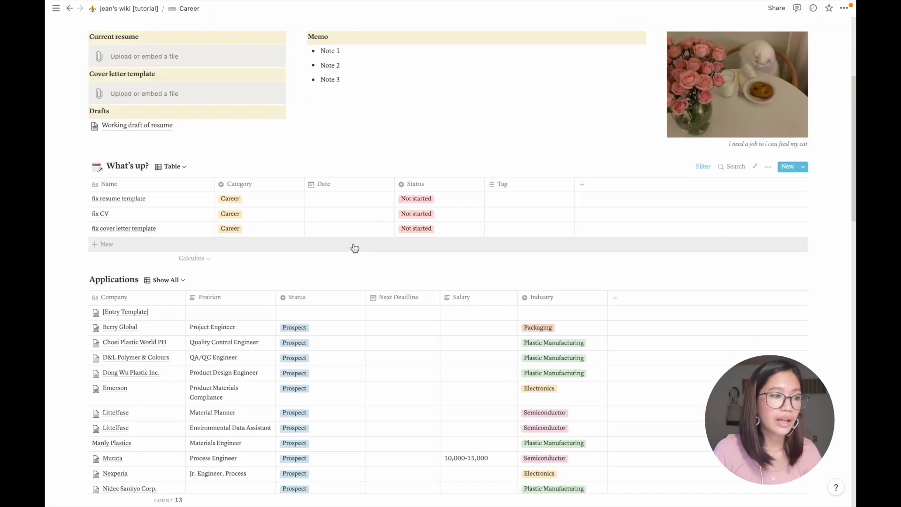
left_click(347, 324)
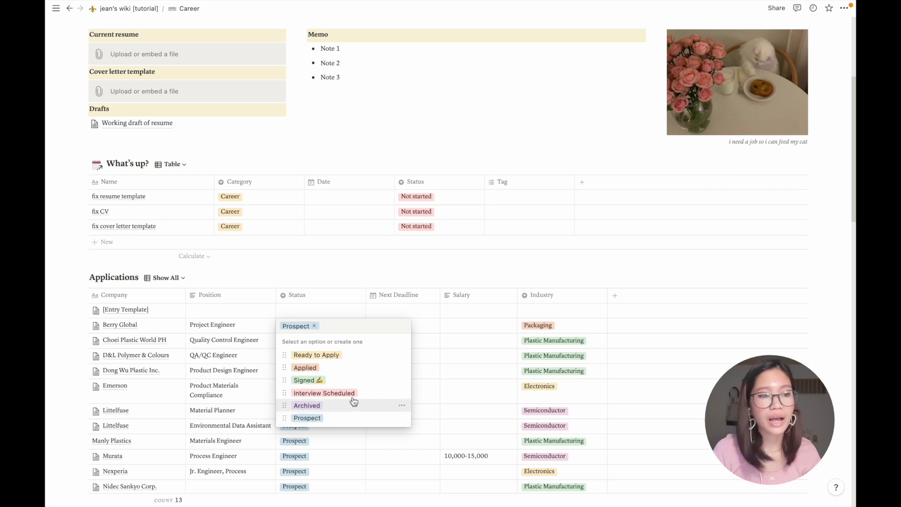
left_click(522, 280)
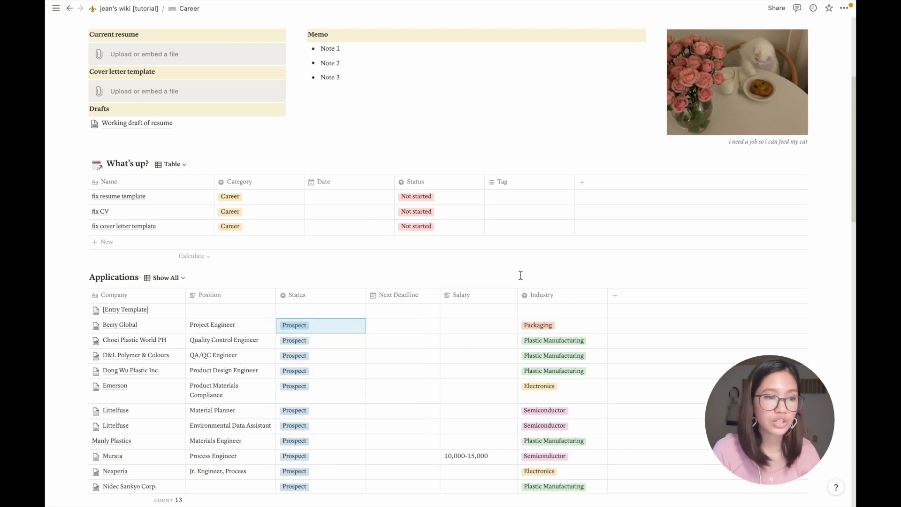
scroll(540, 309, "down", 2)
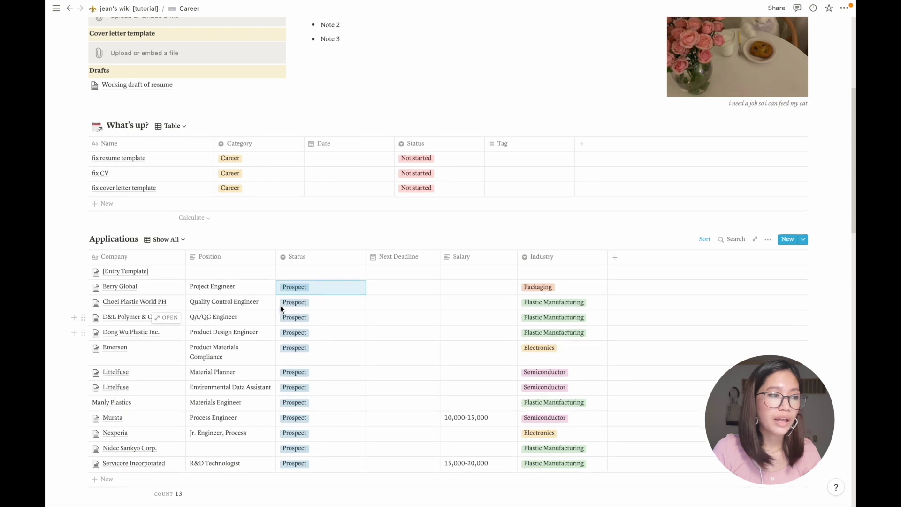
left_click(168, 273)
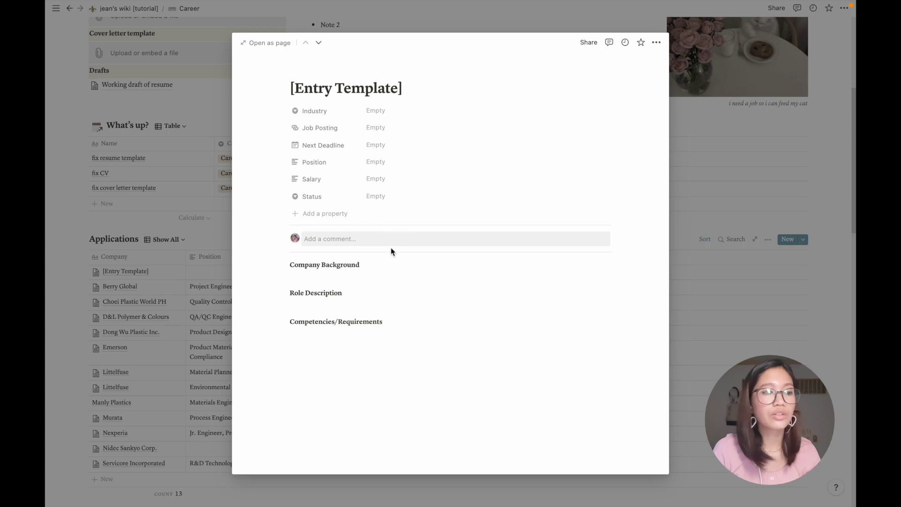
left_click(751, 316)
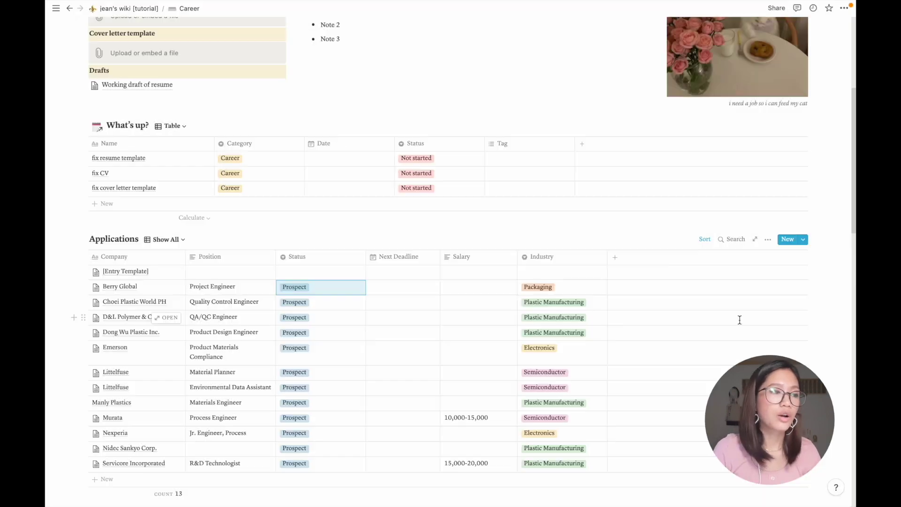
scroll(493, 342, "down", 9)
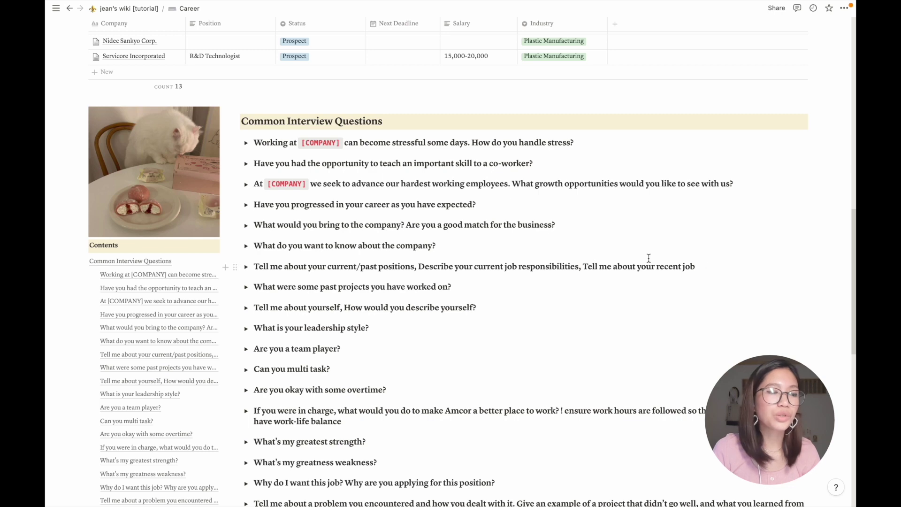
left_click(245, 143)
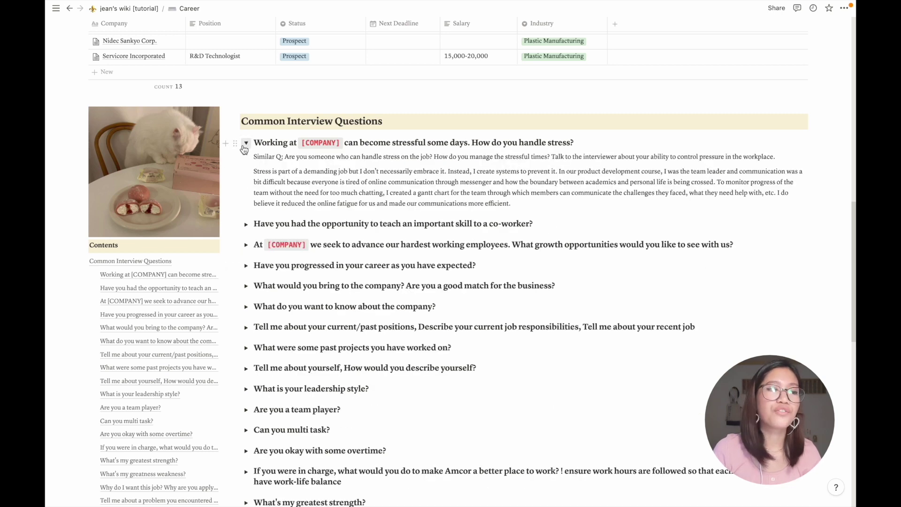
left_click(244, 145)
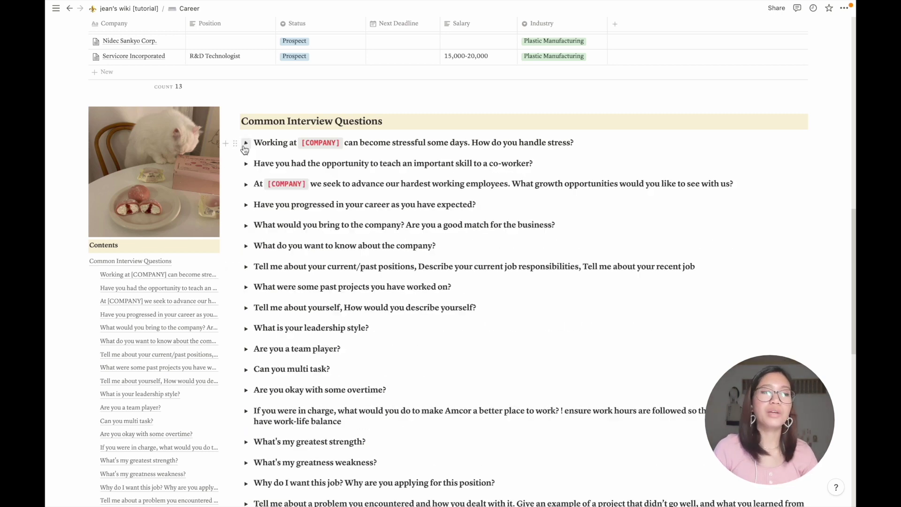
Step: Add a new blank contact entry and expand it to show its details
scroll(358, 205, "down", 5)
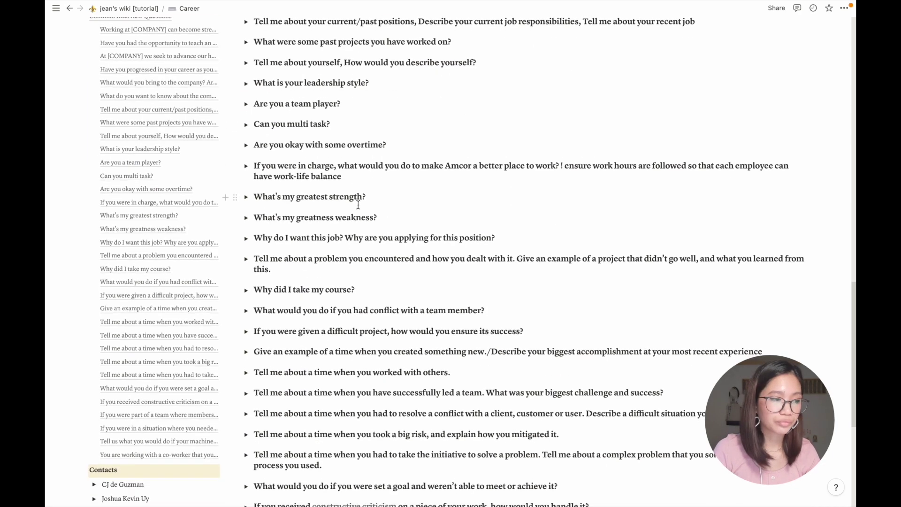
scroll(358, 205, "down", 6)
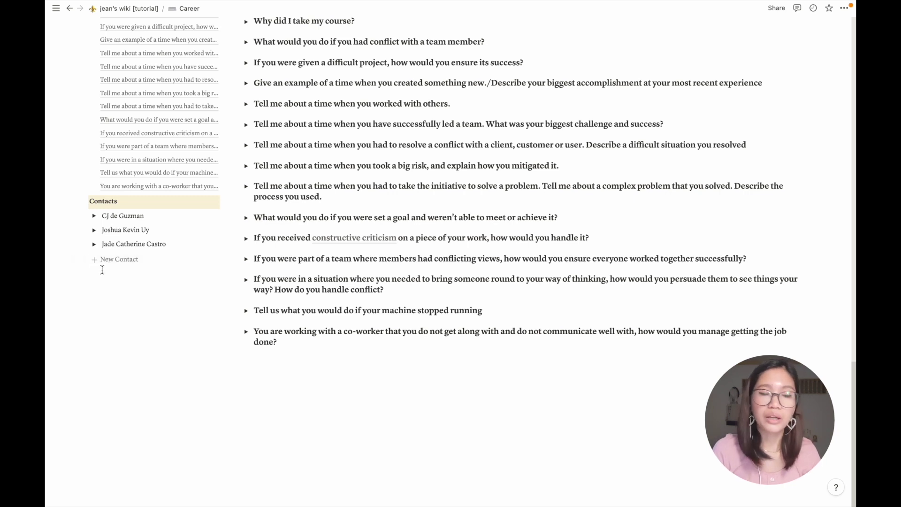
left_click(113, 260)
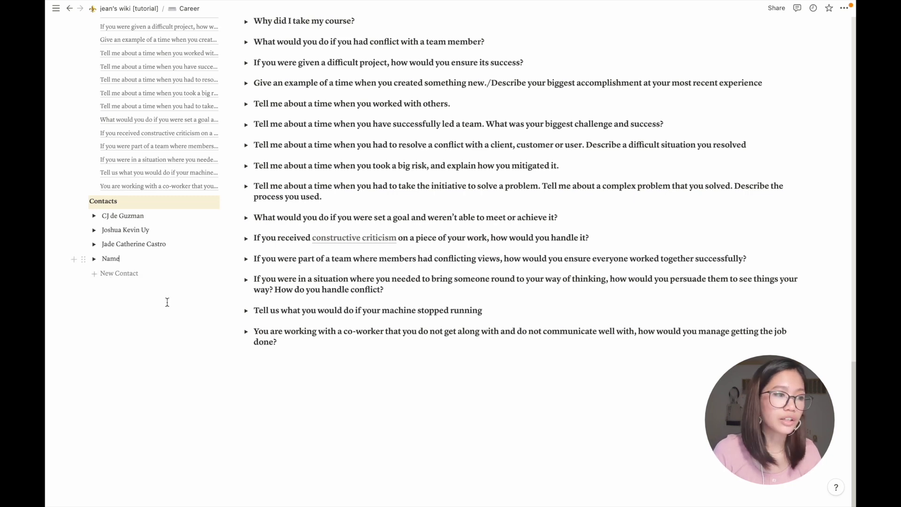
left_click(95, 259)
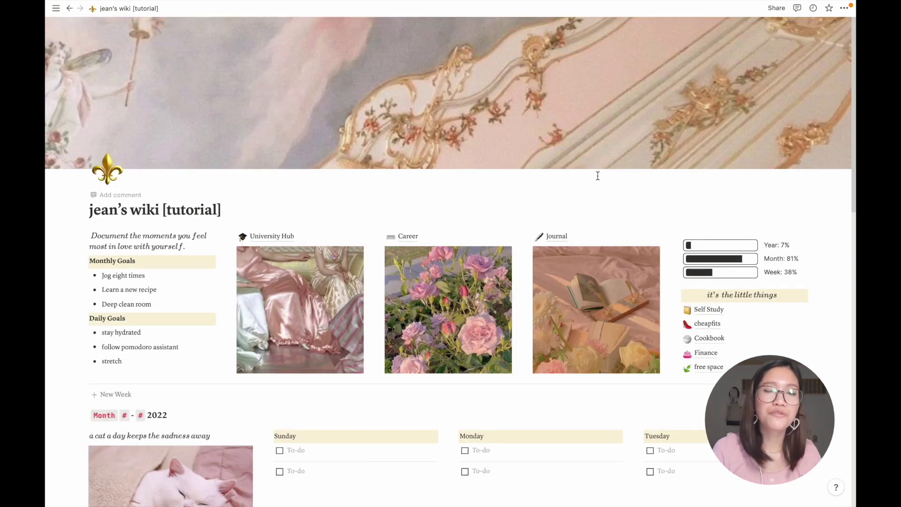
Step: Open the Journal page and scroll through its 2022 month galleries
left_click(560, 236)
scroll(468, 333, "down", 3)
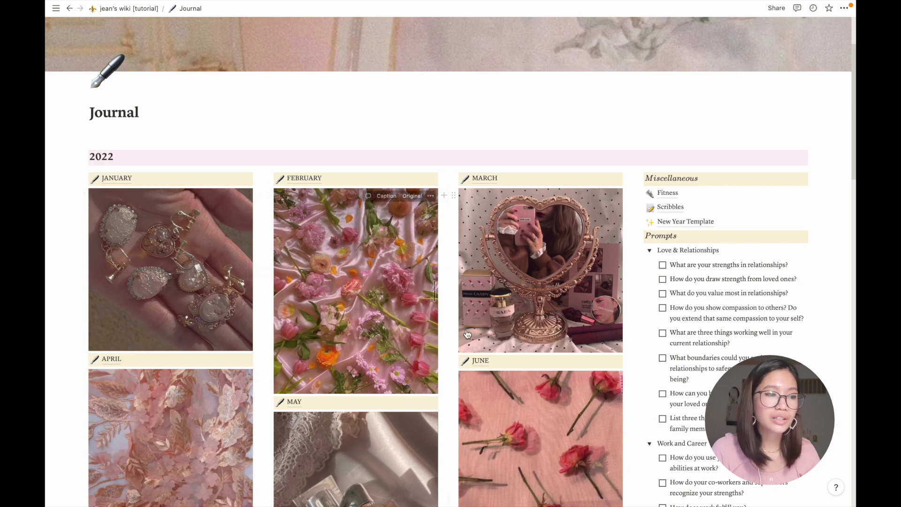
scroll(543, 279, "down", 6)
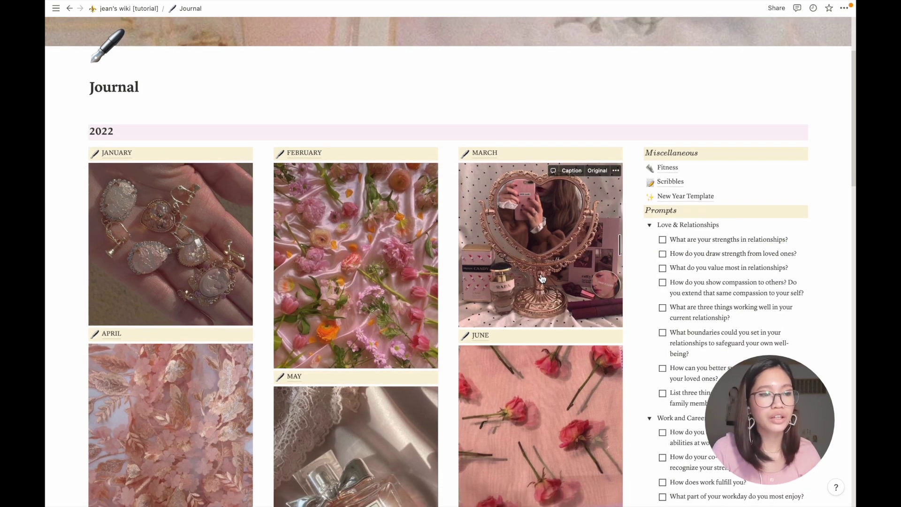
scroll(544, 277, "down", 5)
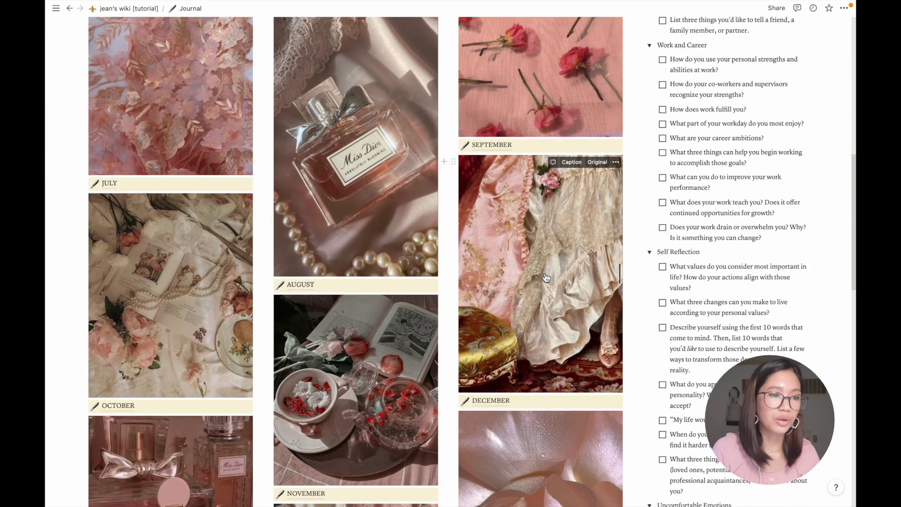
scroll(544, 278, "up", 14)
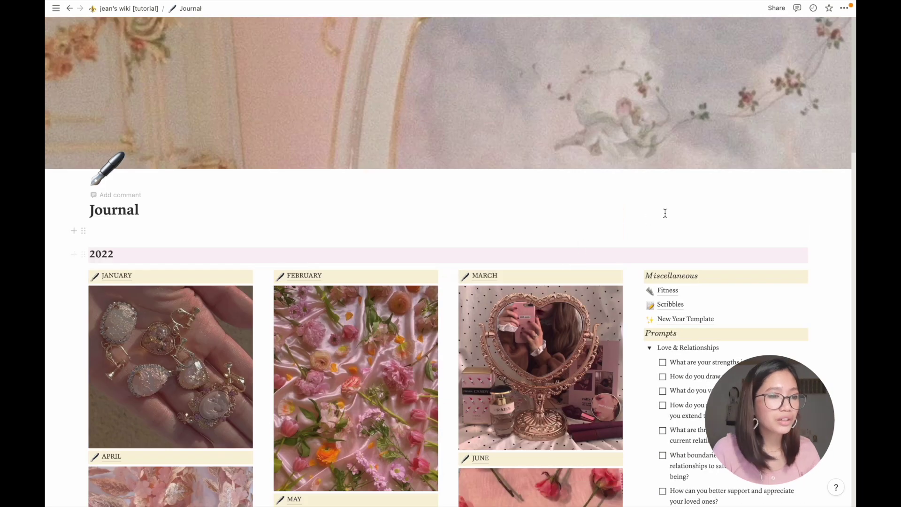
scroll(663, 211, "down", 2)
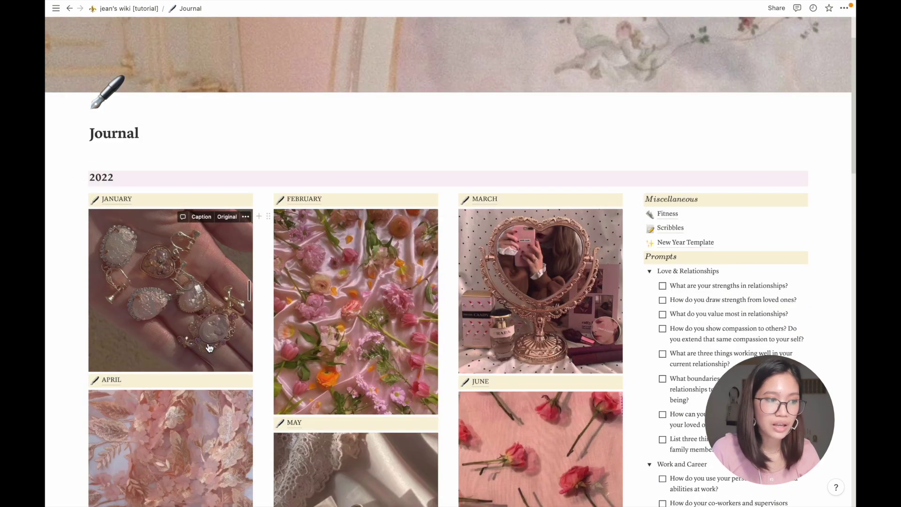
scroll(352, 413, "down", 1)
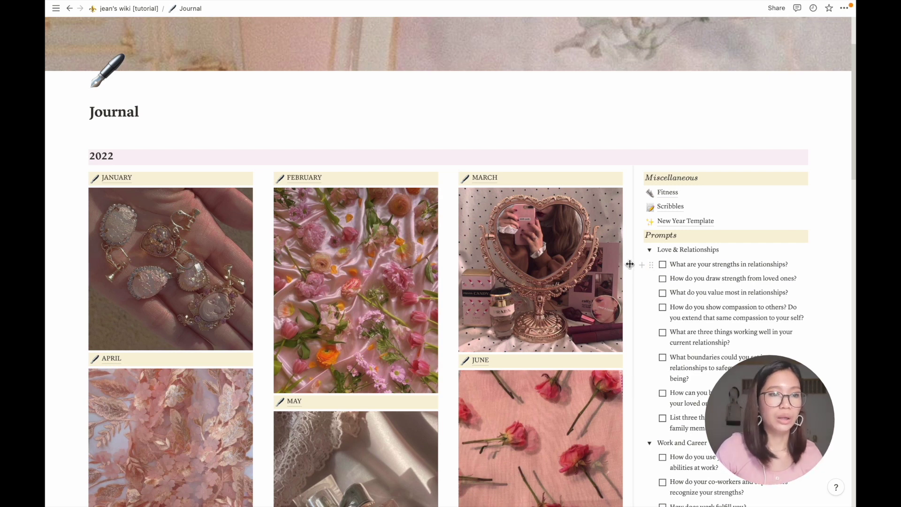
Step: Open JANUARY and peek at the 23 Sunday and 24 Monday journal entries
left_click(117, 177)
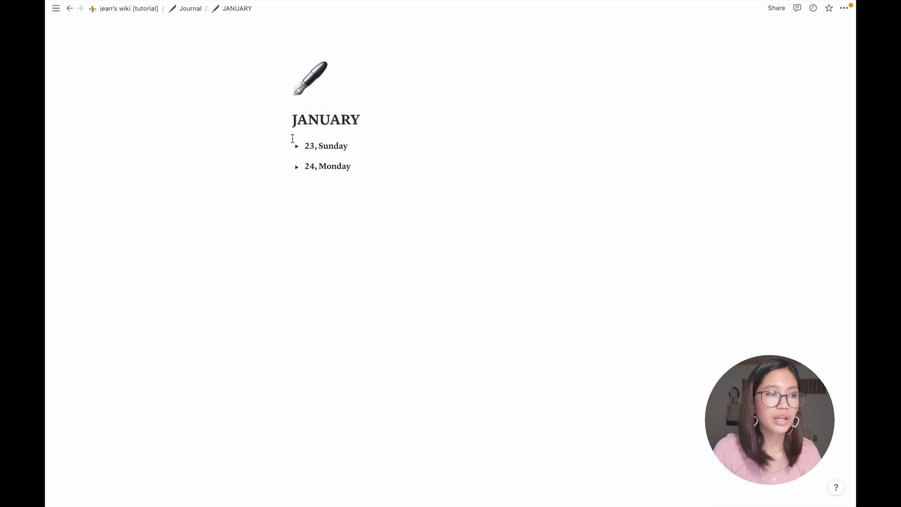
left_click(296, 146)
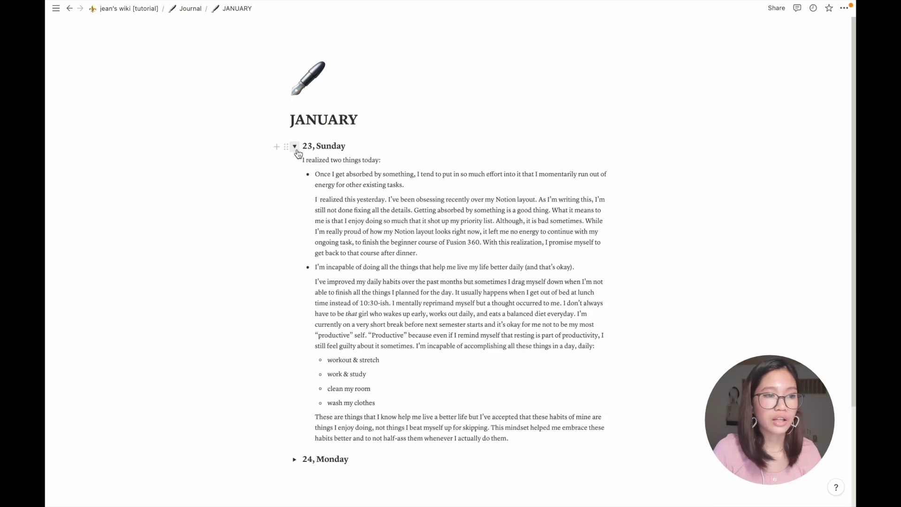
left_click(295, 147)
left_click(296, 167)
left_click(296, 168)
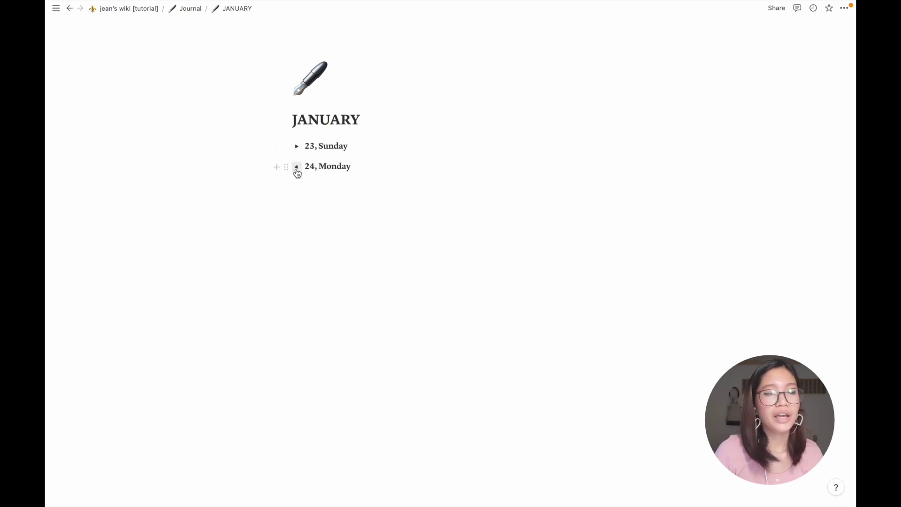
Step: Return to the Journal page and scroll down its galleries and back to the top
left_click(190, 9)
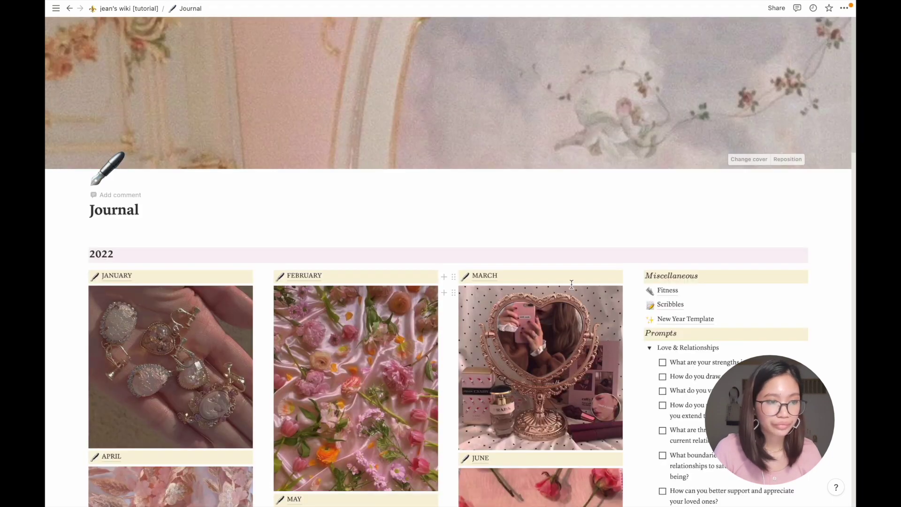
scroll(605, 290, "down", 2)
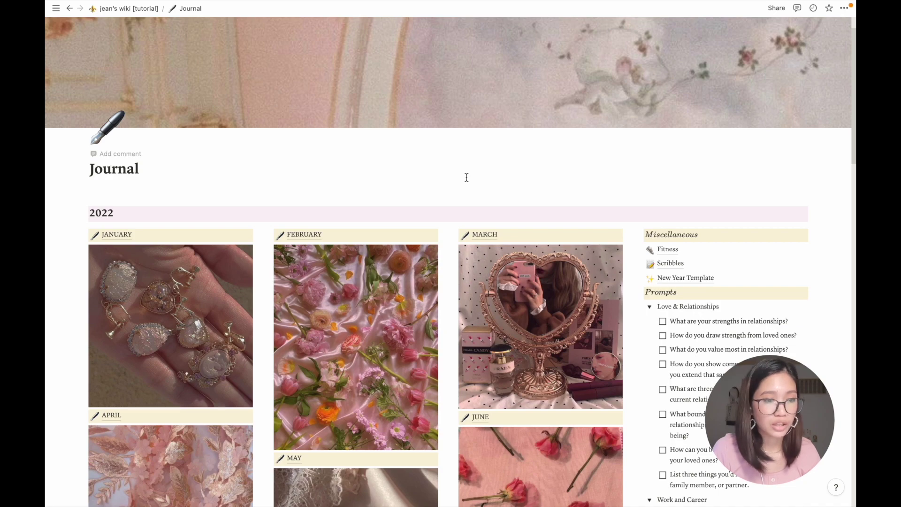
scroll(466, 177, "down", 15)
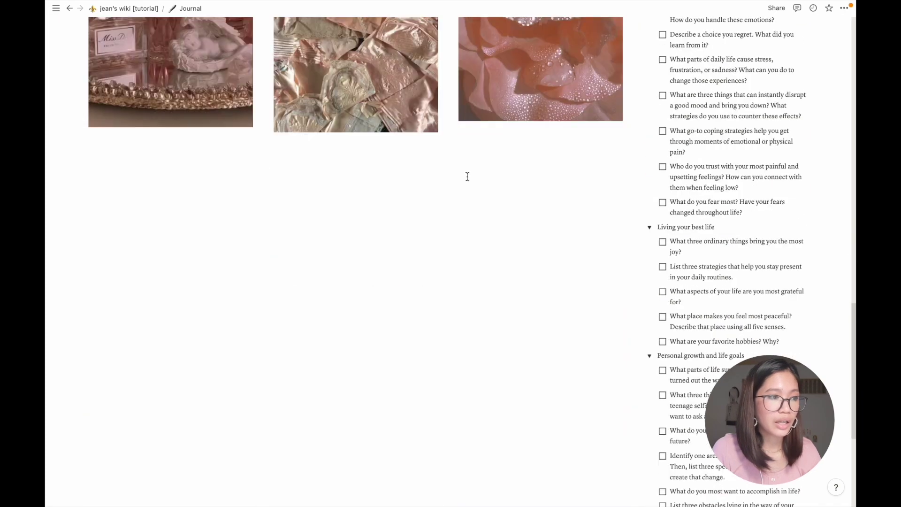
scroll(470, 179, "up", 10)
scroll(473, 179, "up", 5)
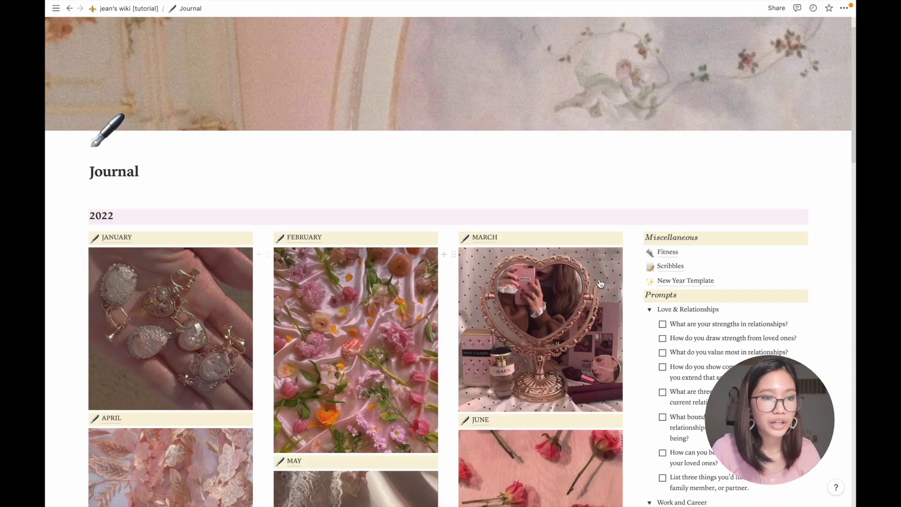
Step: Upload a photo into the New Year Template's January slot, then open Journal's Scribbles page
left_click(685, 280)
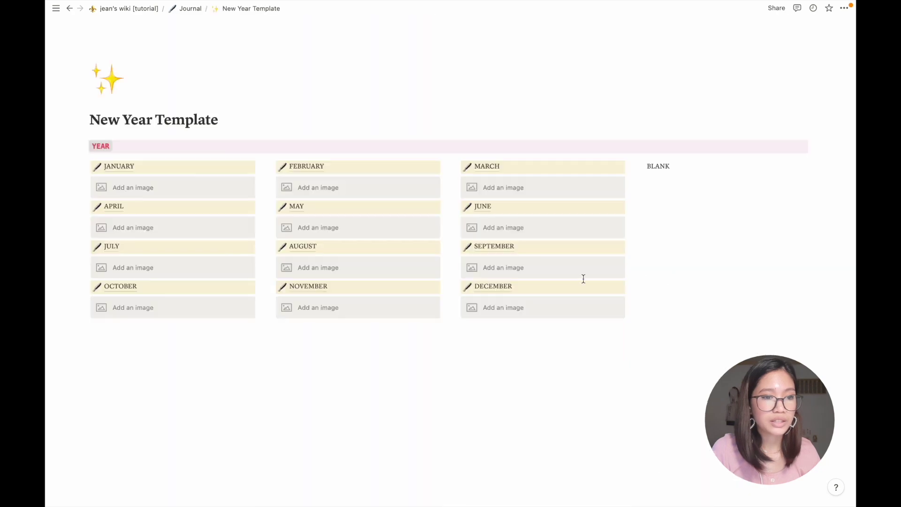
left_click(201, 192)
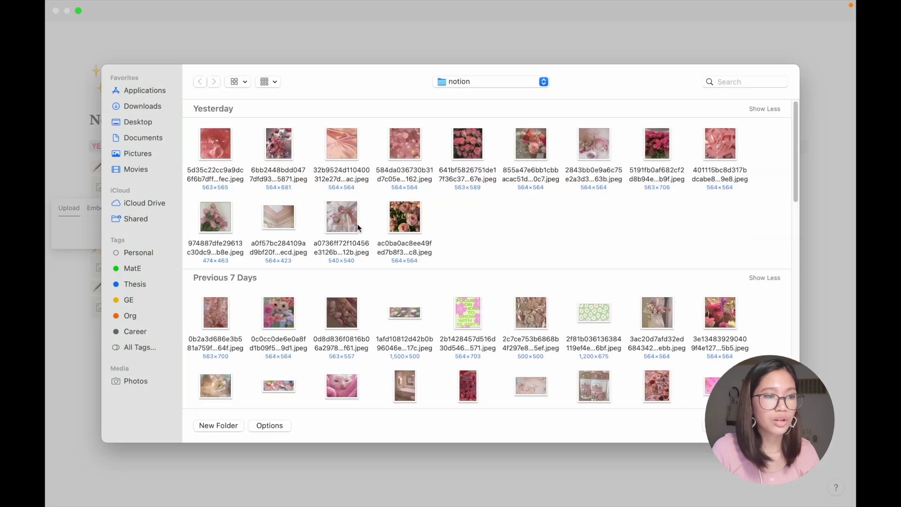
double_click(329, 218)
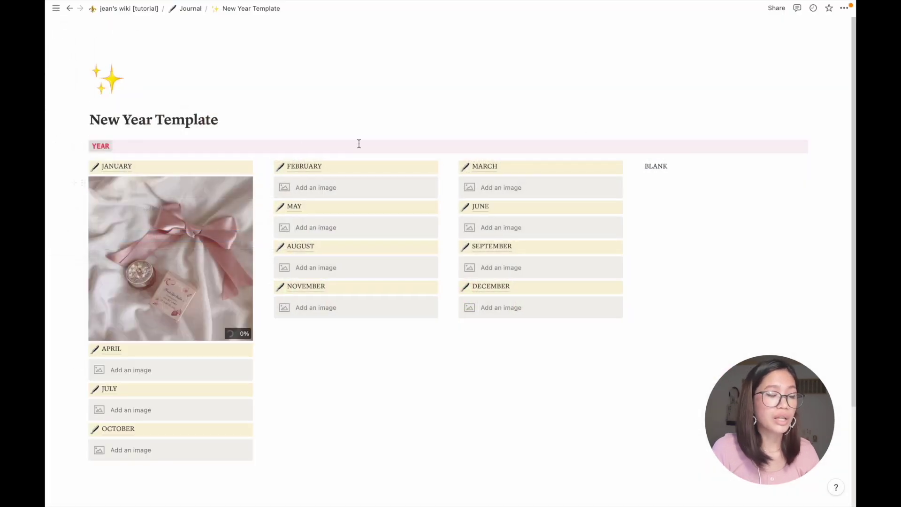
left_click(174, 11)
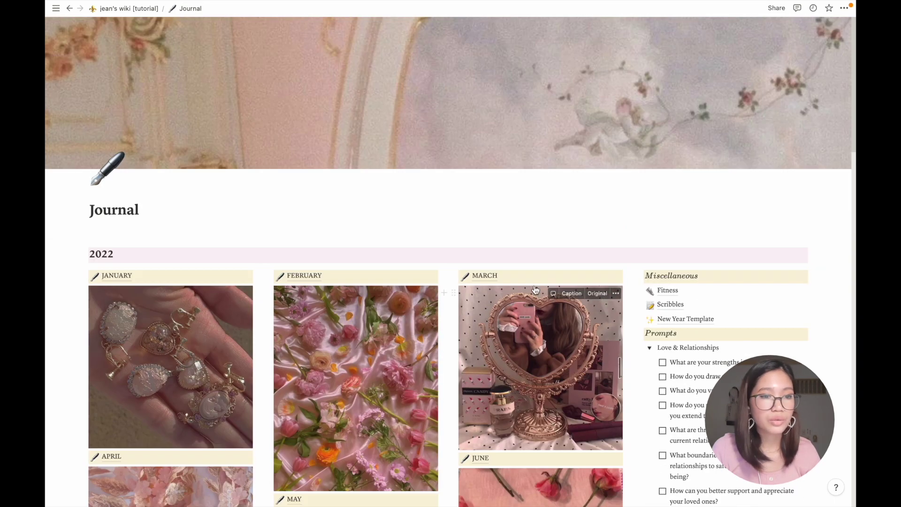
left_click(647, 307)
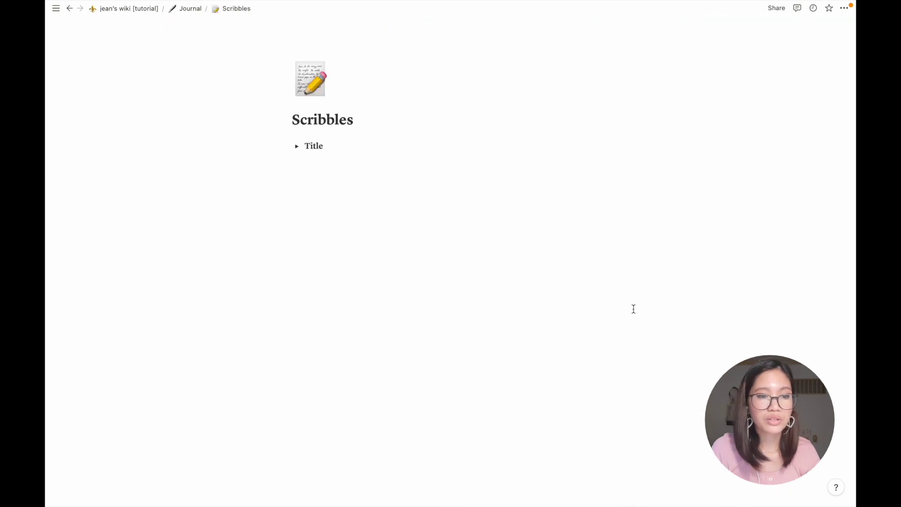
Step: Return to Journal and collapse all six Prompts toggle lists
left_click(190, 10)
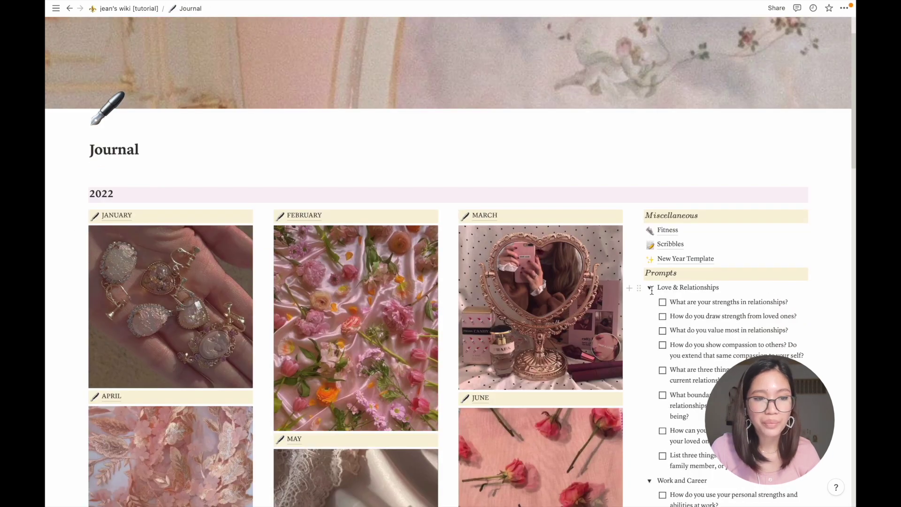
left_click(650, 288)
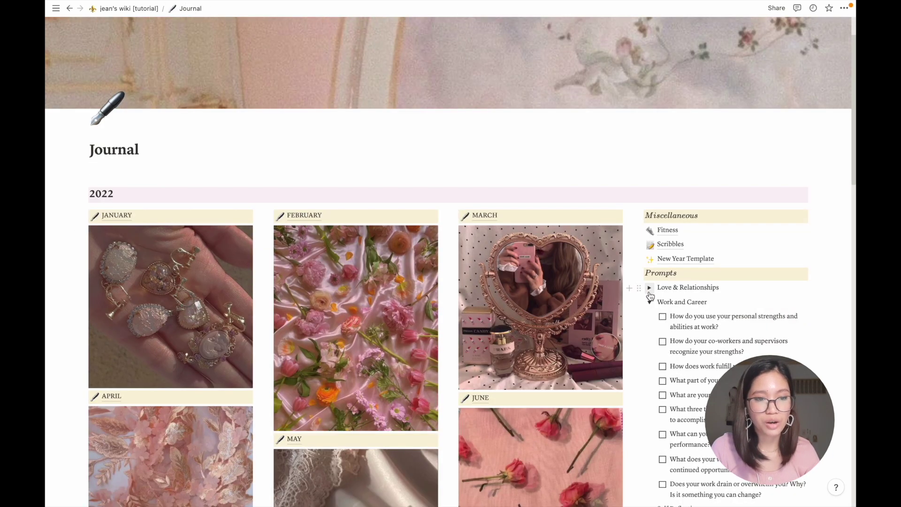
left_click(649, 301)
left_click(649, 316)
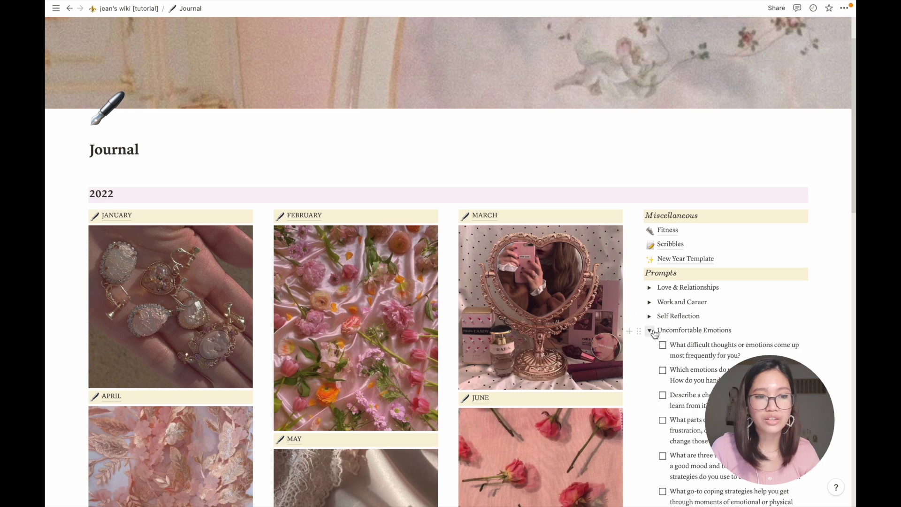
left_click(649, 330)
left_click(650, 346)
left_click(649, 361)
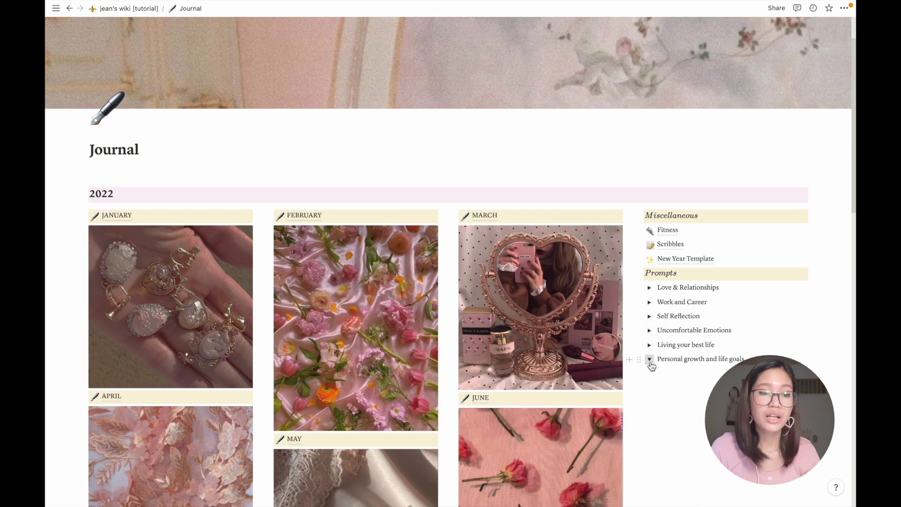
scroll(672, 350, "down", 4)
scroll(689, 342, "up", 2)
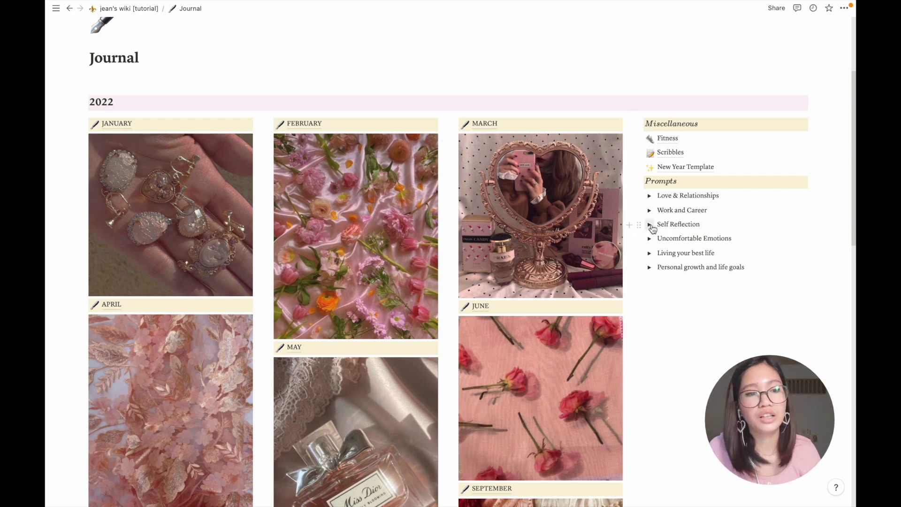
Step: Tick six Work and Career prompts as done, from co-workers to work performance, then collapse it
left_click(649, 213)
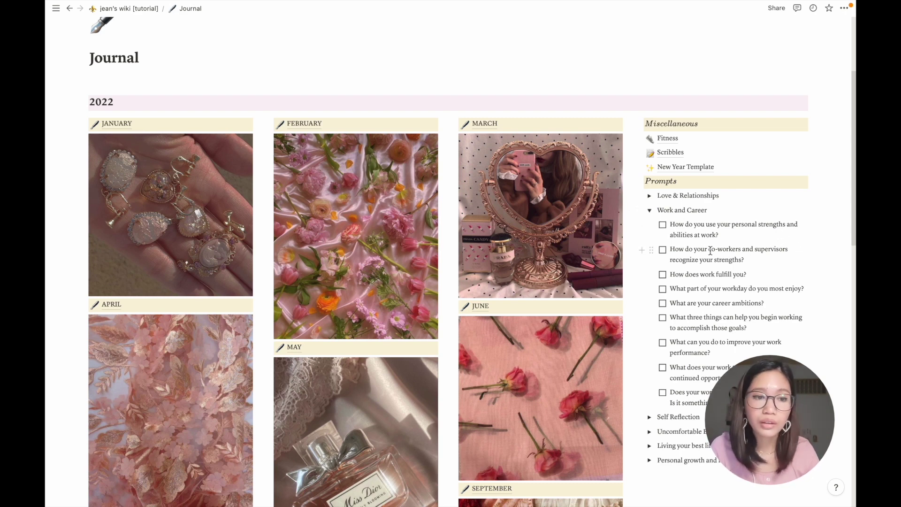
left_click(662, 250)
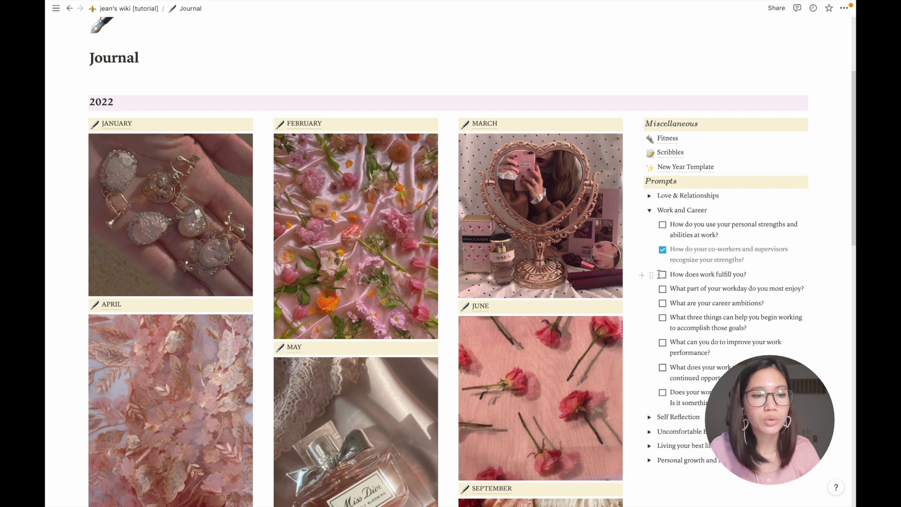
left_click(662, 274)
left_click(662, 288)
left_click(662, 303)
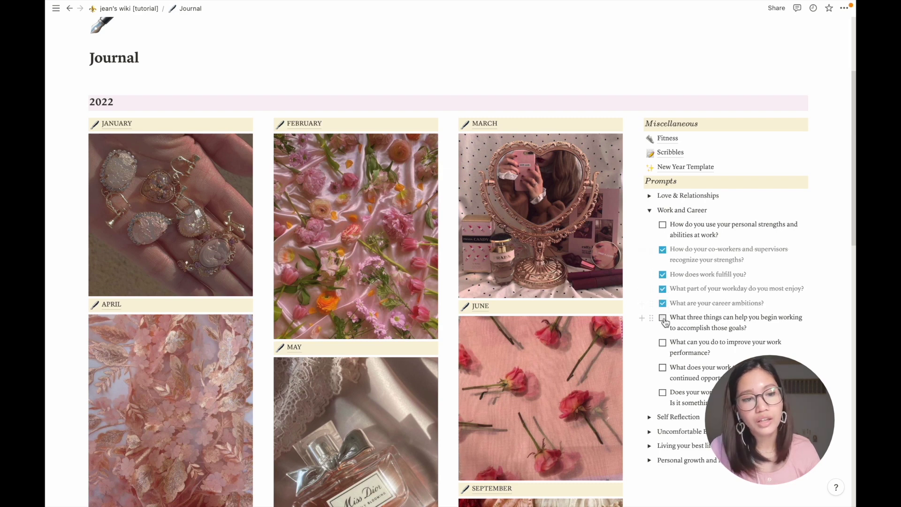
left_click(662, 318)
left_click(662, 343)
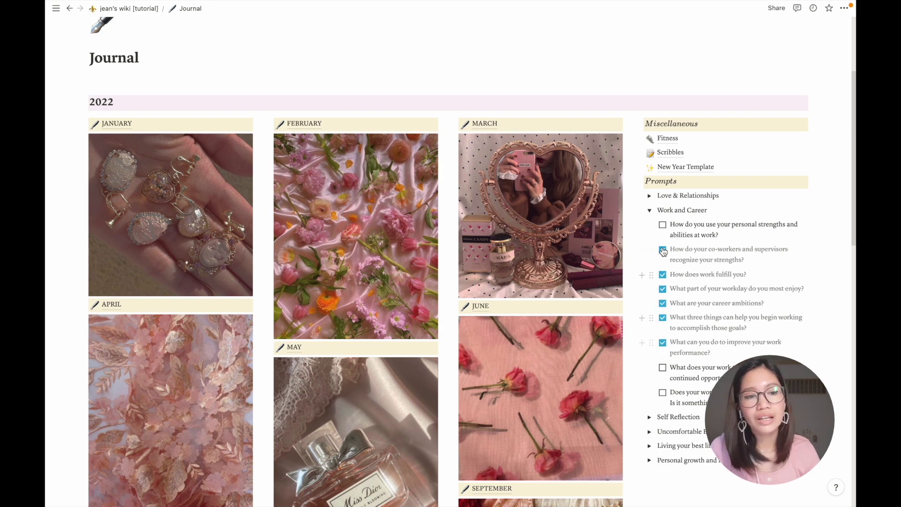
left_click(649, 210)
Step: From the wiki home, open Self Study and view the [TEMPLATE] Single Column topic as a full page
scroll(375, 141, "up", 3)
left_click(129, 9)
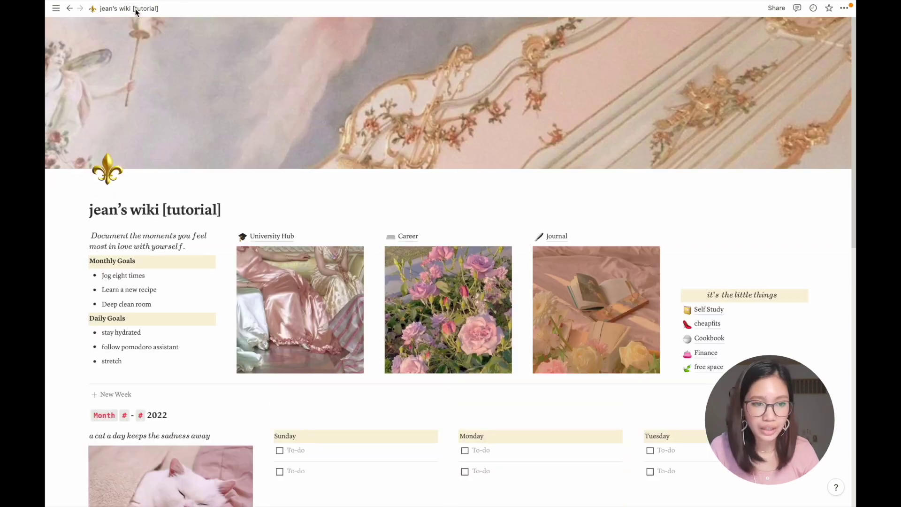
left_click(706, 313)
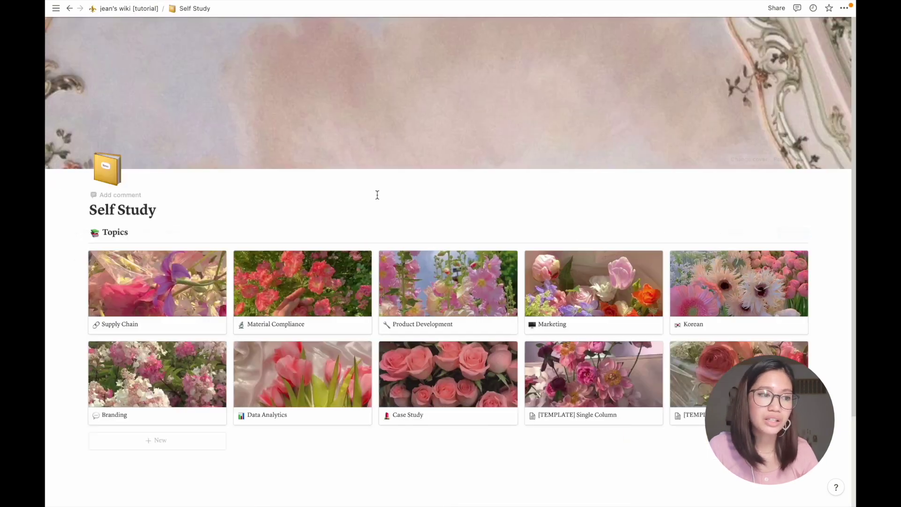
scroll(597, 344, "up", 3)
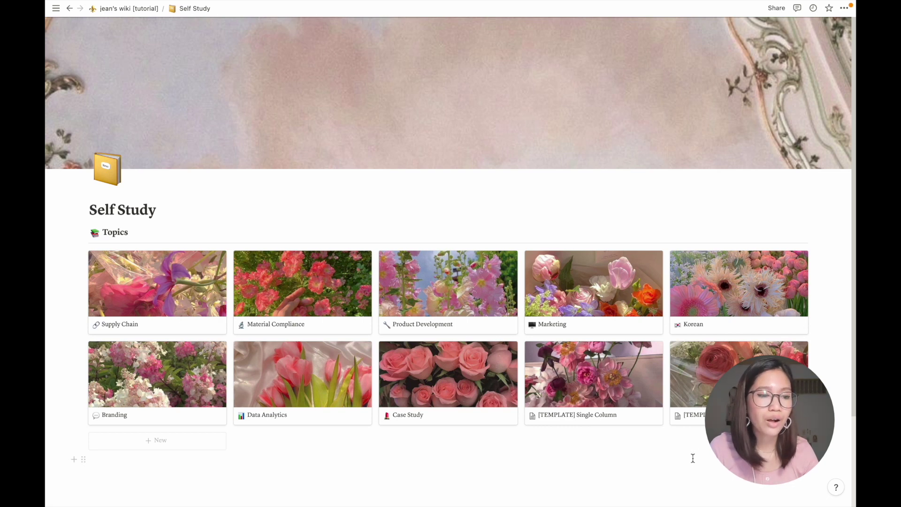
left_click(578, 382)
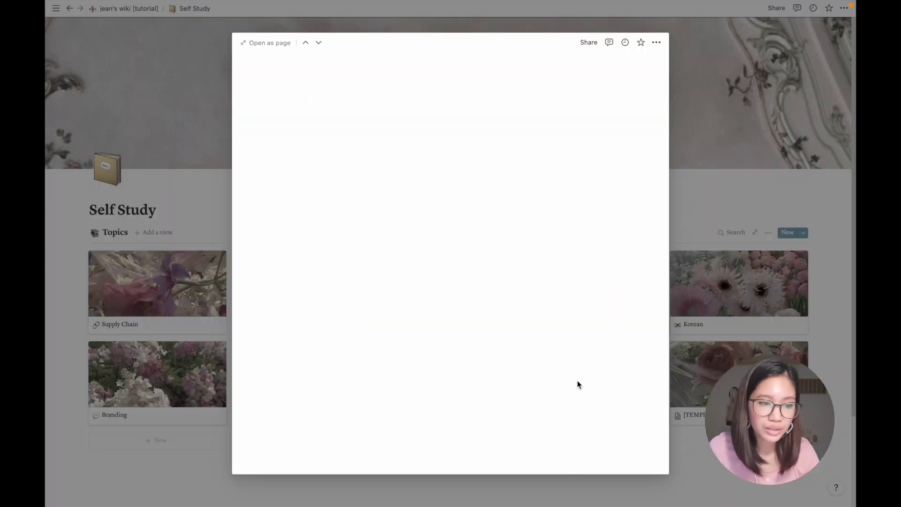
left_click(265, 43)
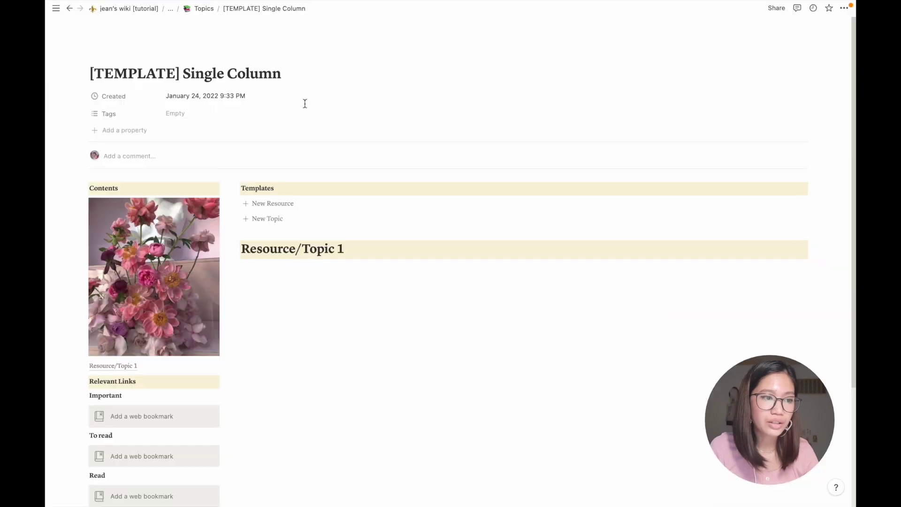
Step: Look over the template page, then return to the wiki home and open cheapfits
scroll(387, 201, "down", 3)
scroll(347, 256, "up", 2)
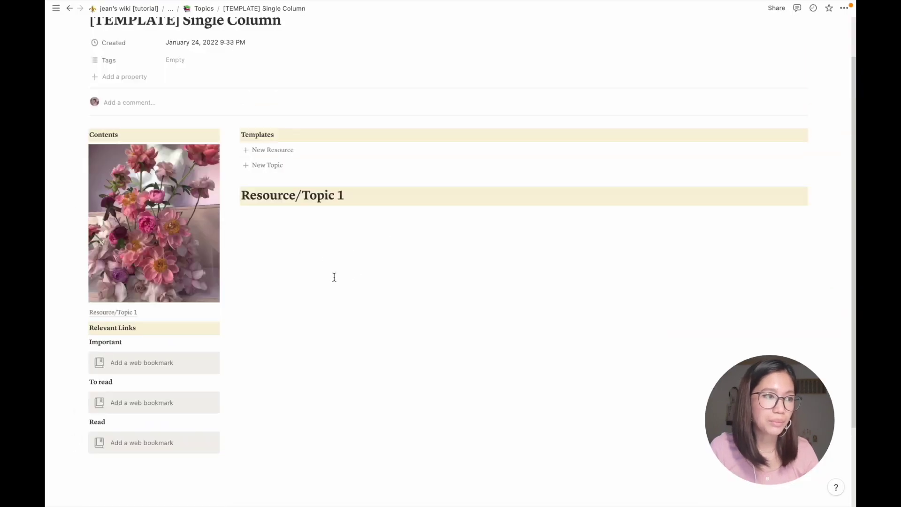
scroll(334, 277, "up", 2)
left_click(137, 10)
left_click(706, 323)
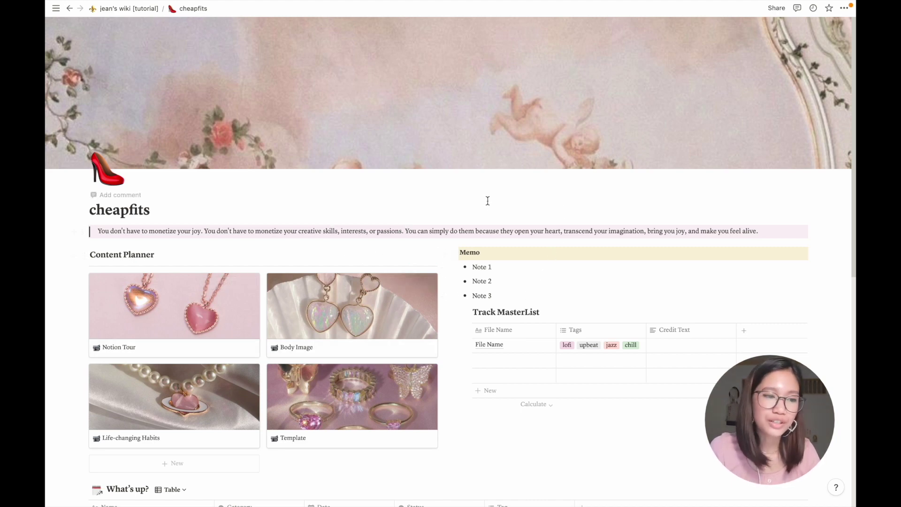
Step: Peek at the Notion Tour card in the Content Planner gallery, close it, and head back to the wiki home
scroll(493, 202, "down", 3)
left_click(153, 249)
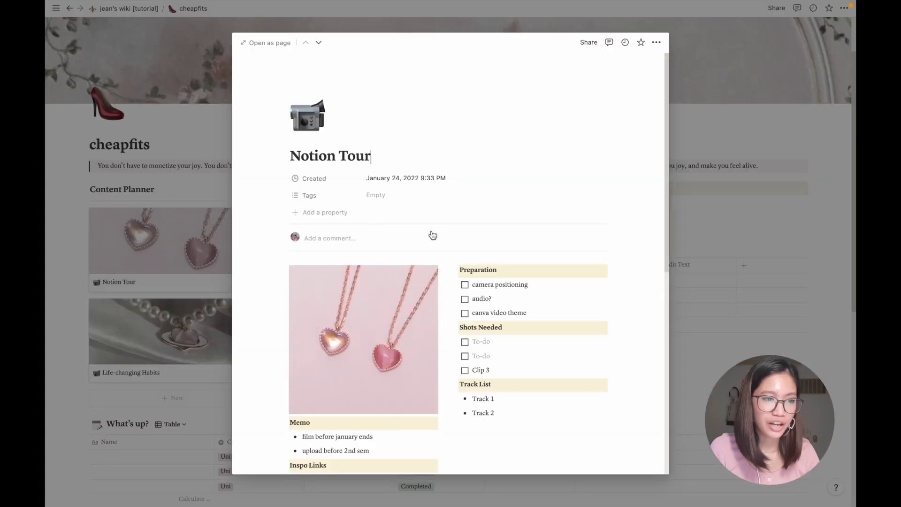
scroll(464, 242, "down", 5)
scroll(499, 260, "up", 5)
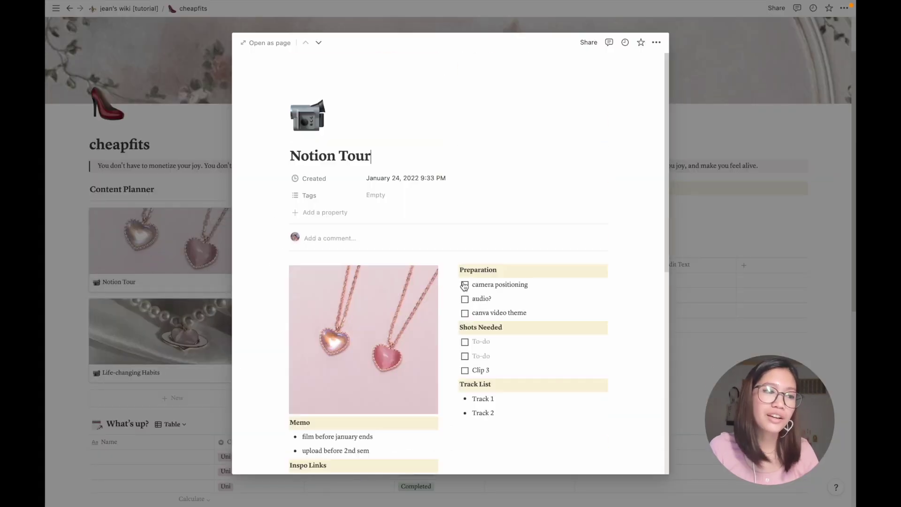
left_click(47, 359)
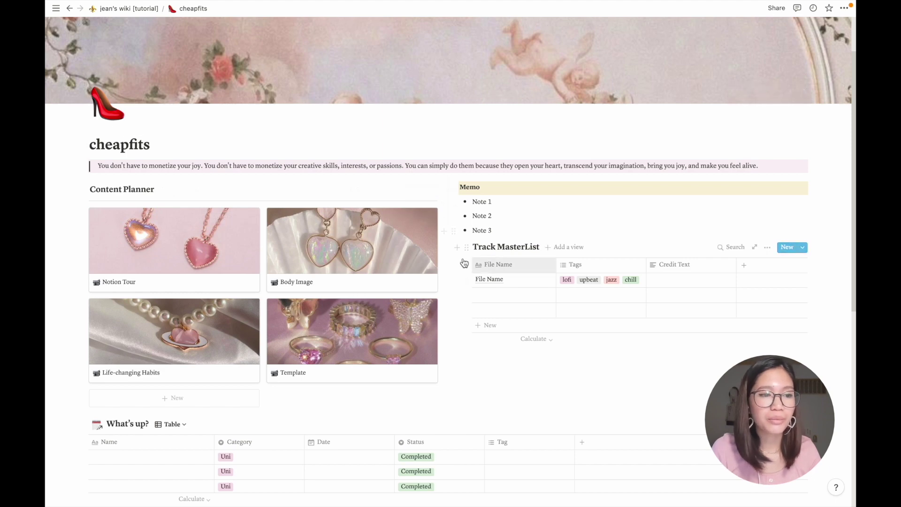
mouse_move(537, 283)
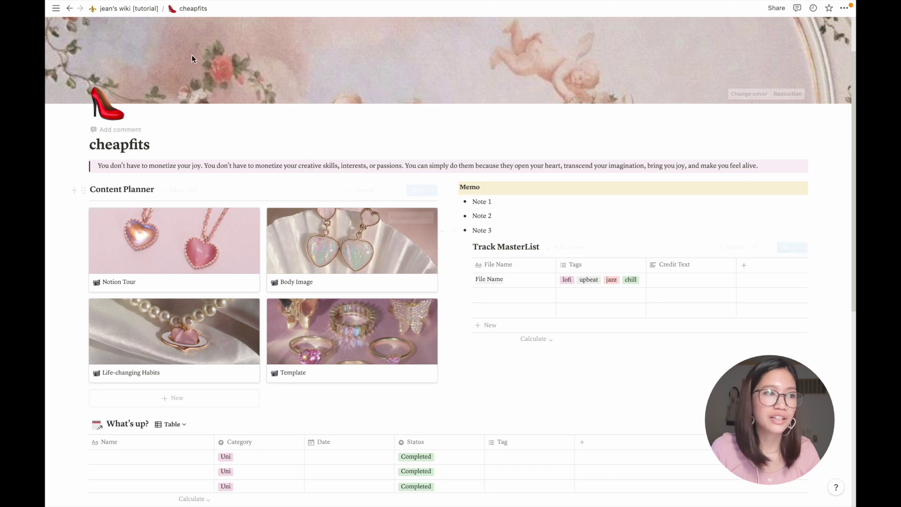
left_click(127, 10)
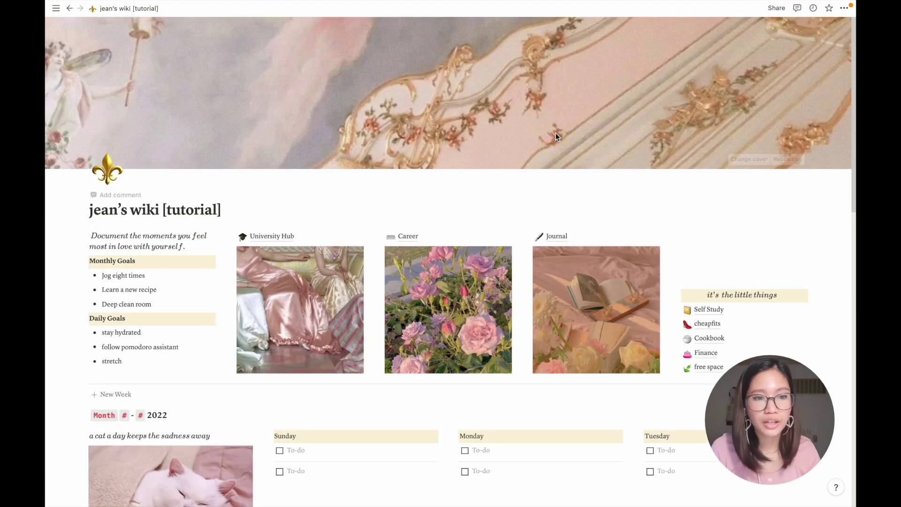
left_click(709, 339)
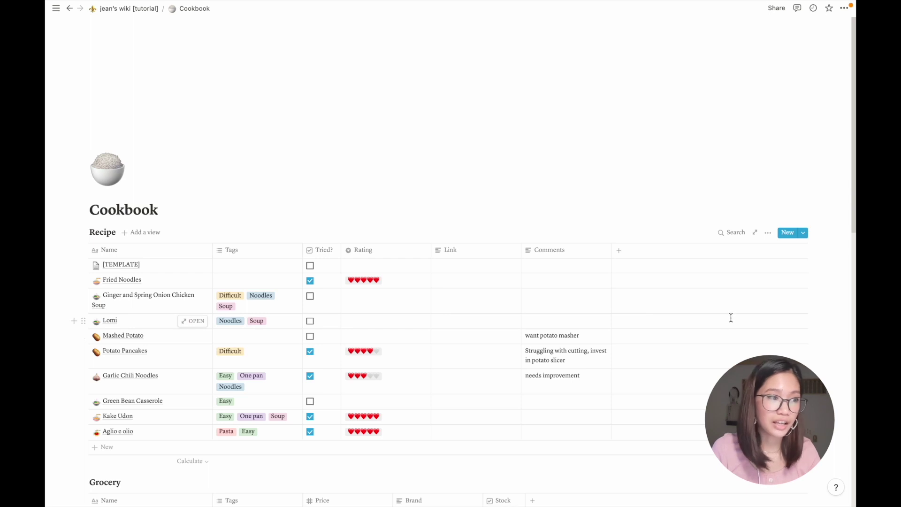
scroll(730, 319, "down", 3)
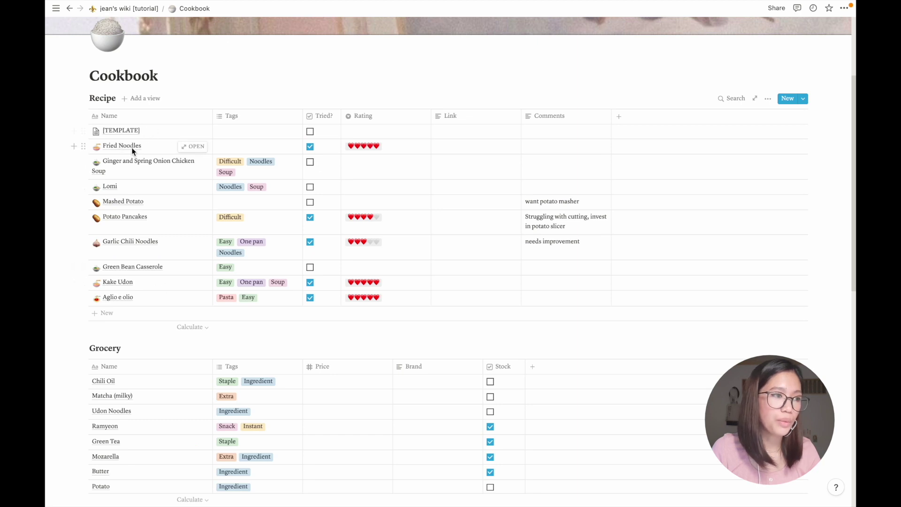
left_click(193, 145)
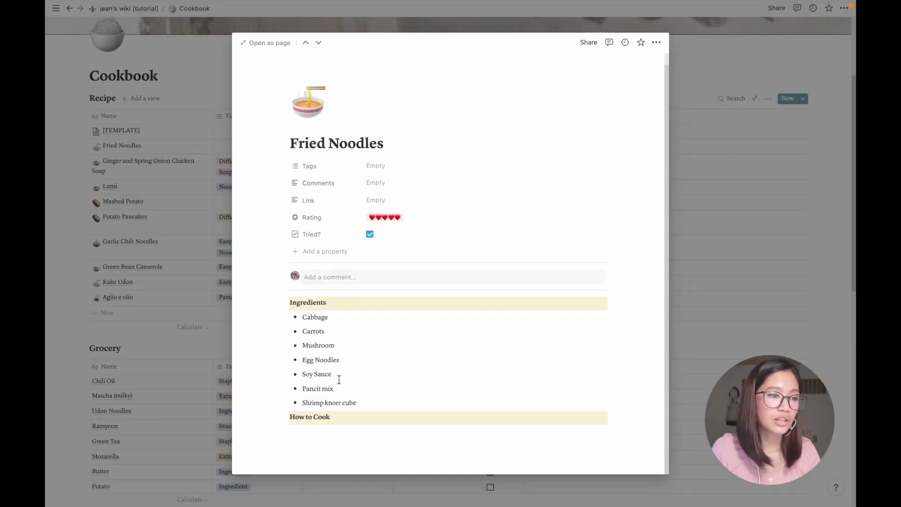
left_click(55, 288)
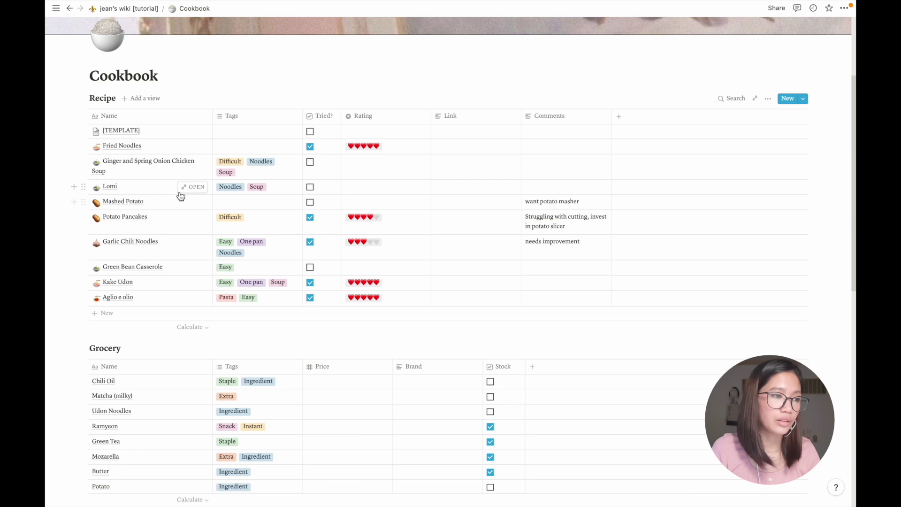
left_click(193, 187)
scroll(370, 390, "down", 5)
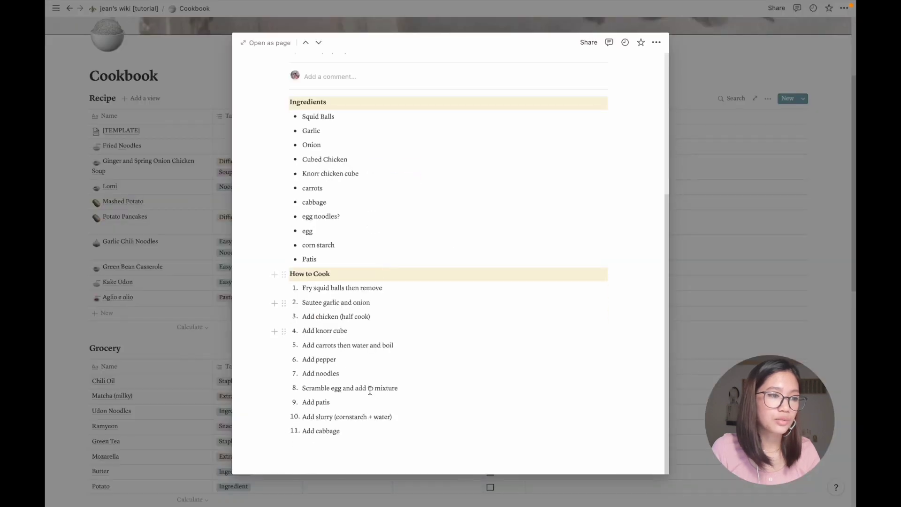
left_click(45, 258)
left_click(239, 146)
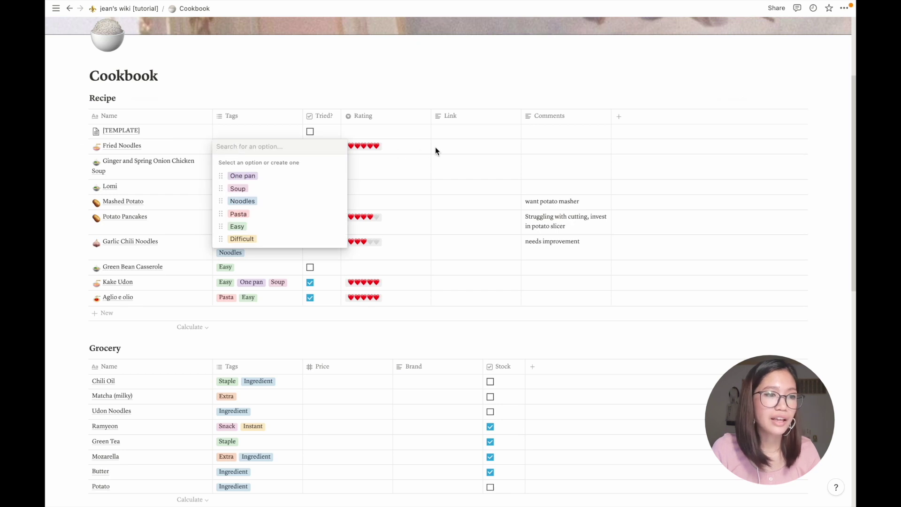
key("Escape")
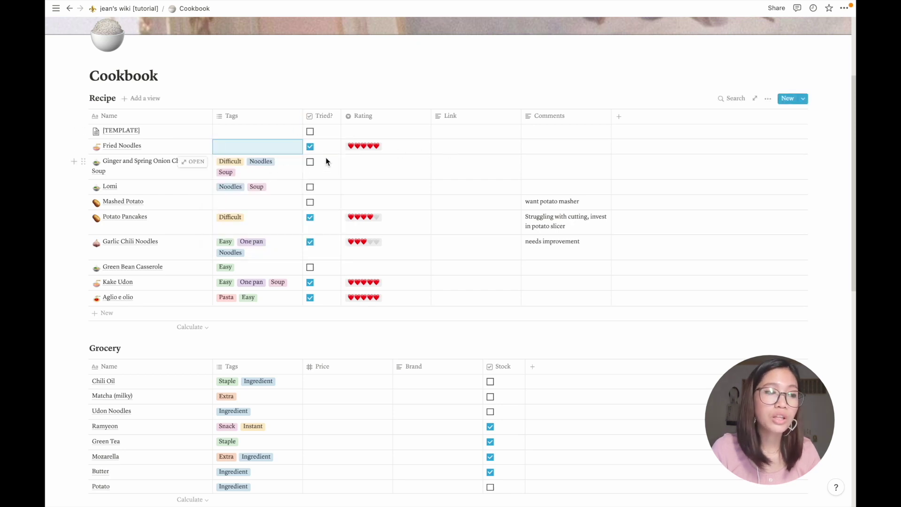
left_click(403, 146)
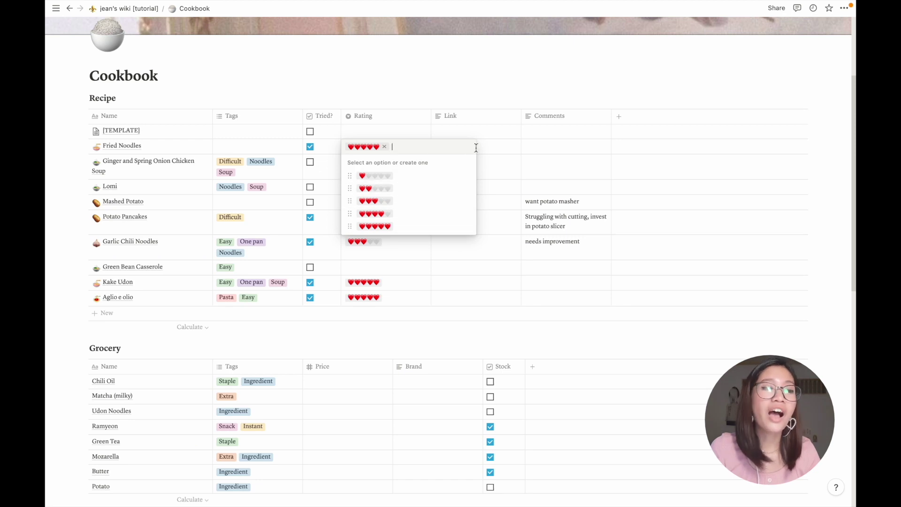
key("Escape")
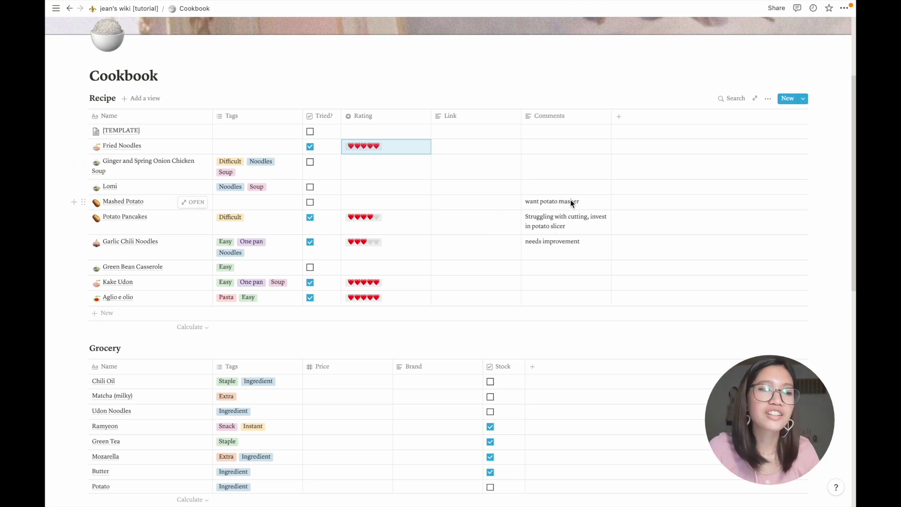
Step: Scroll through the Cookbook's Grocery table, from Chili Oil and Matcha (milky) to Cornstarch
scroll(576, 206, "down", 5)
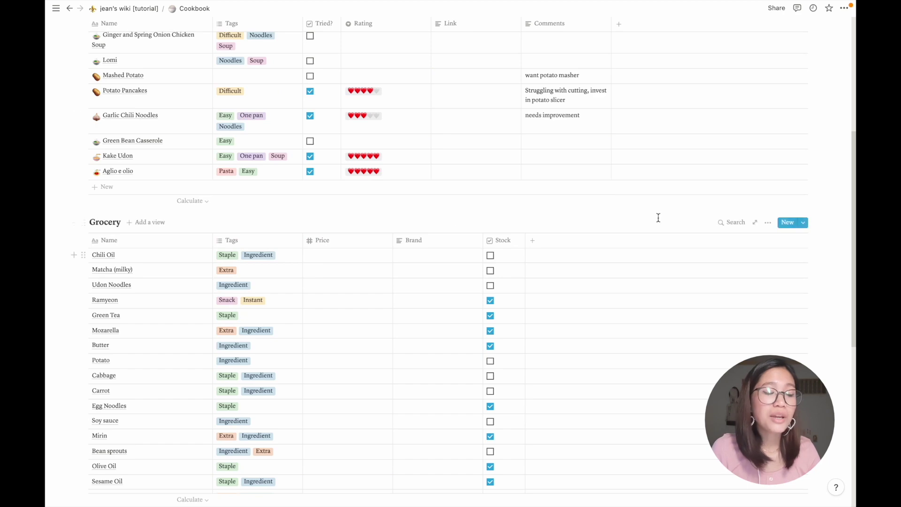
scroll(351, 256, "up", 8)
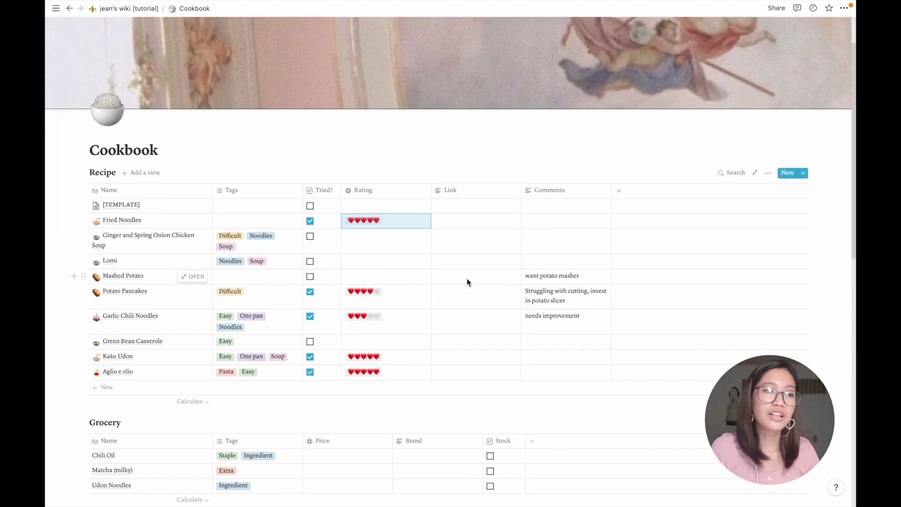
scroll(469, 276, "down", 10)
scroll(463, 304, "down", 5)
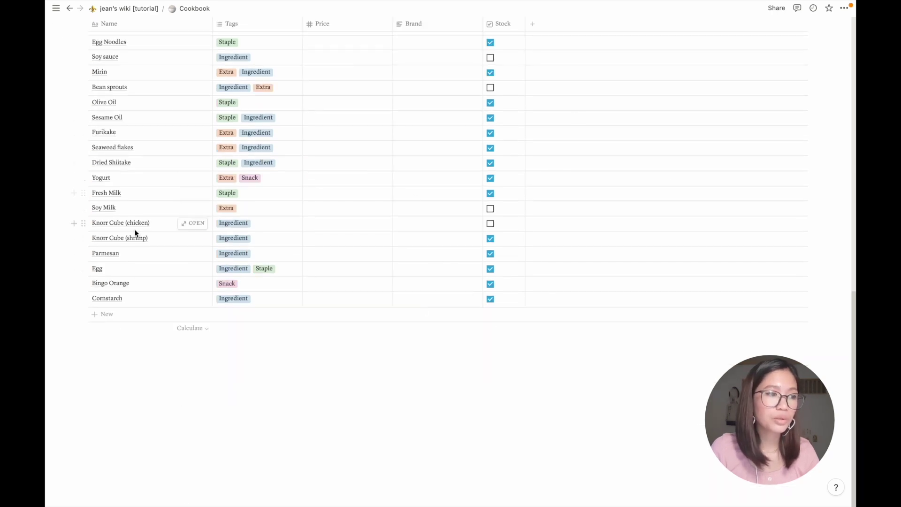
scroll(451, 191, "up", 7)
scroll(451, 191, "down", 7)
scroll(339, 249, "up", 7)
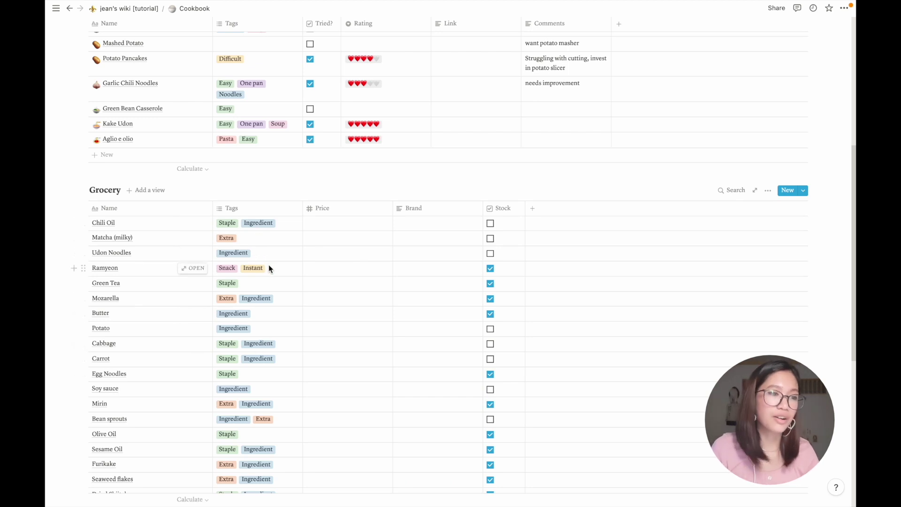
scroll(265, 267, "up", 4)
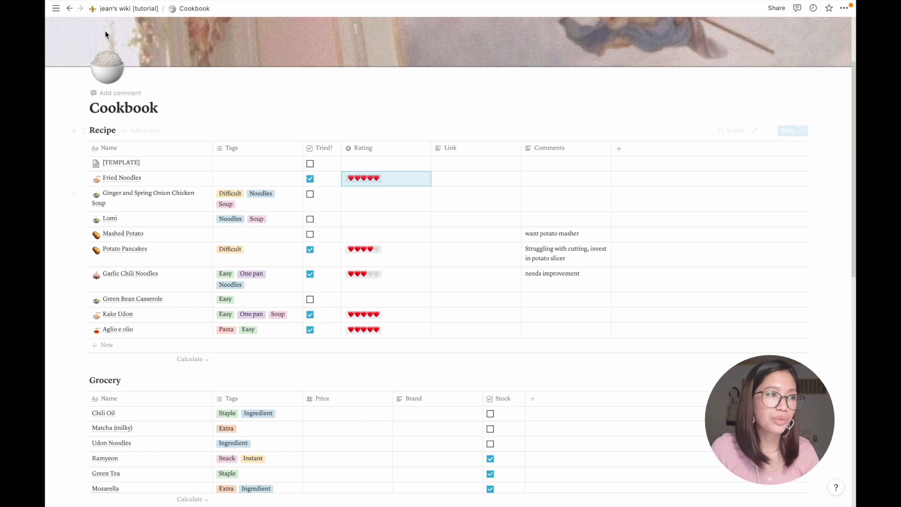
Step: Go back to the jean's wiki [tutorial] home and open the Finance page
left_click(129, 10)
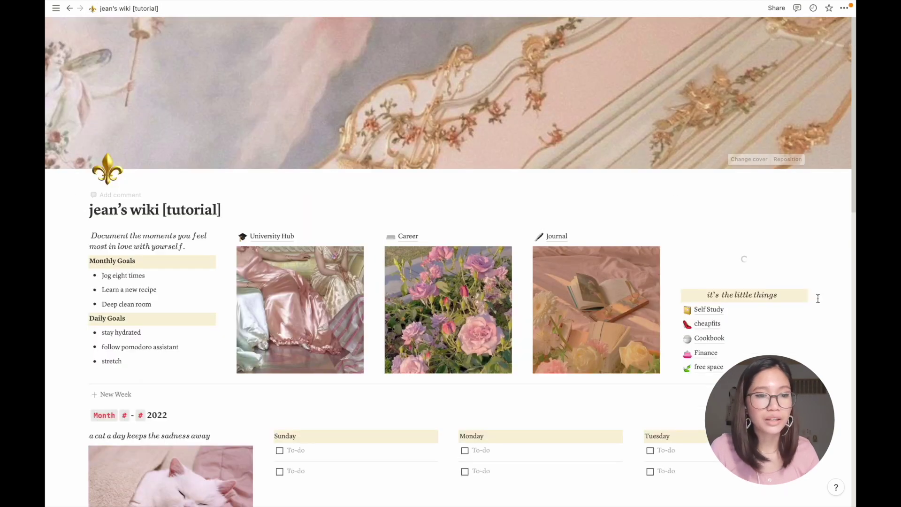
left_click(706, 353)
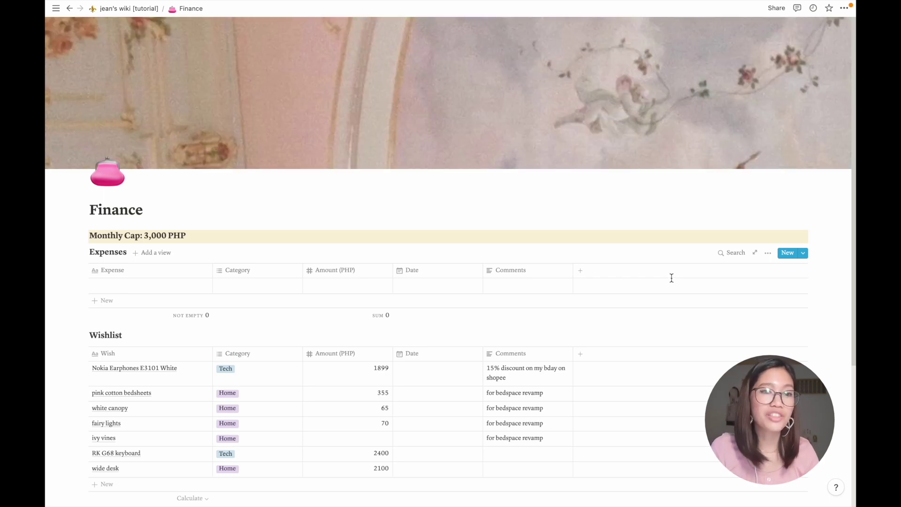
scroll(671, 277, "down", 2)
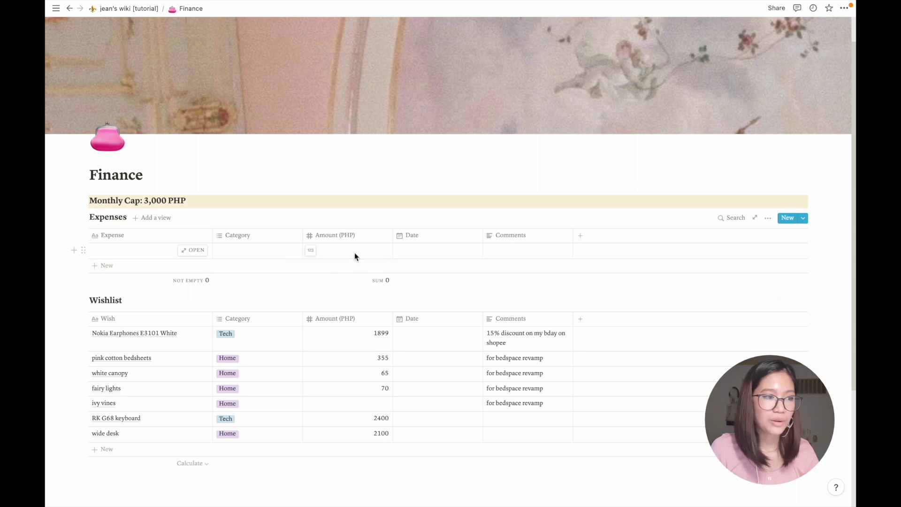
Step: Move Nokia Earphones E3101 White from Wishlist into Expenses with category Home
left_click_drag(81, 333, 86, 248)
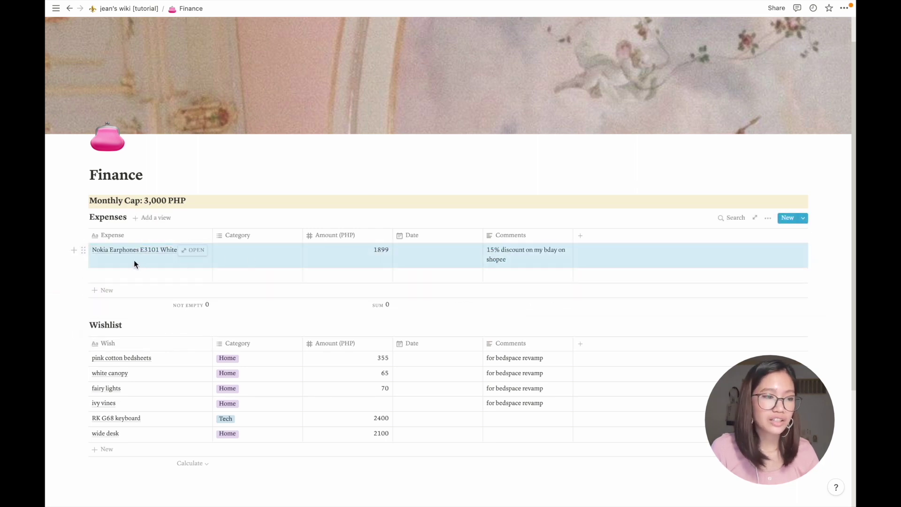
left_click(245, 260)
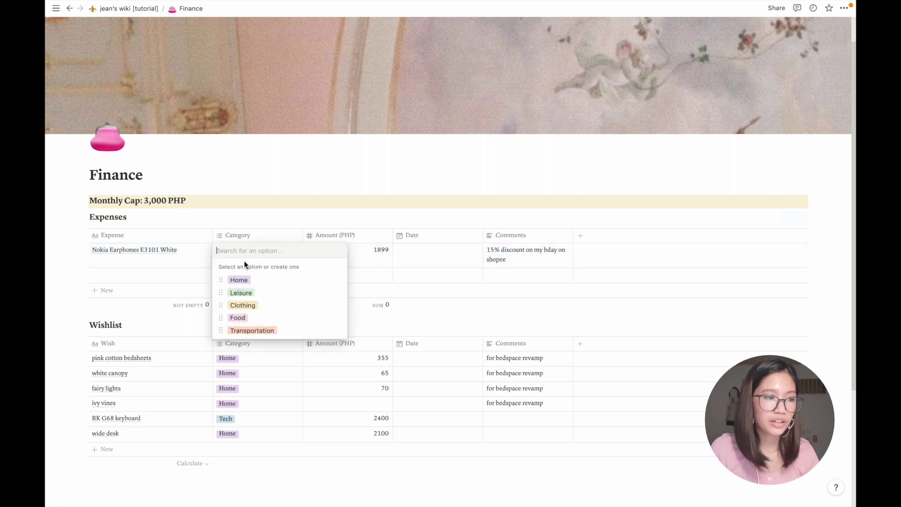
left_click(239, 279)
key("Escape")
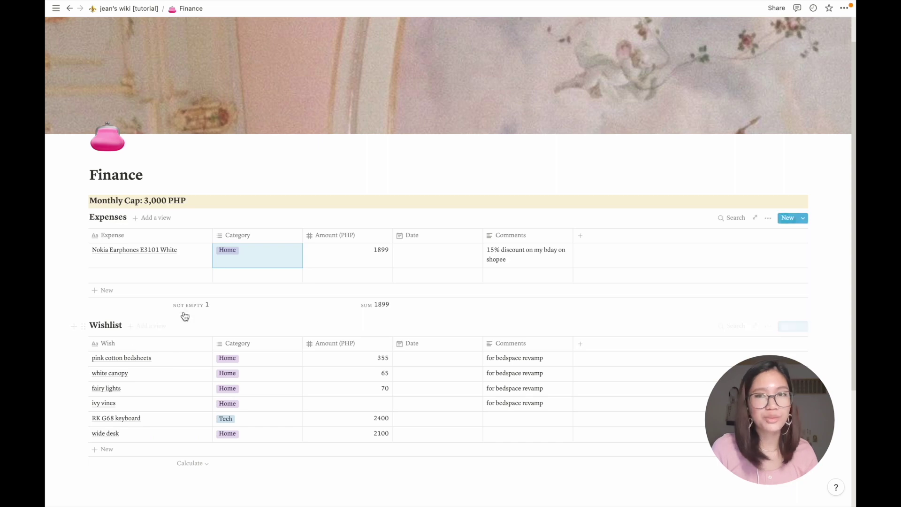
scroll(444, 224, "down", 4)
scroll(443, 221, "up", 4)
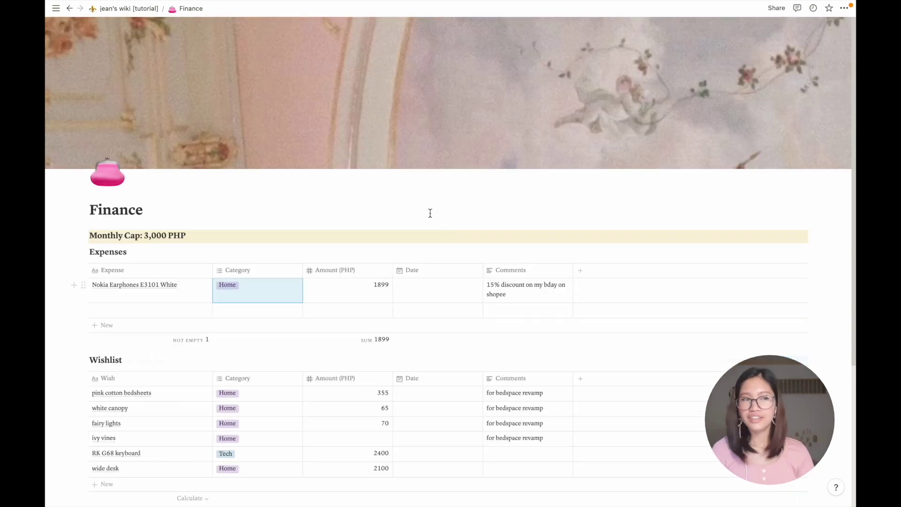
left_click(142, 12)
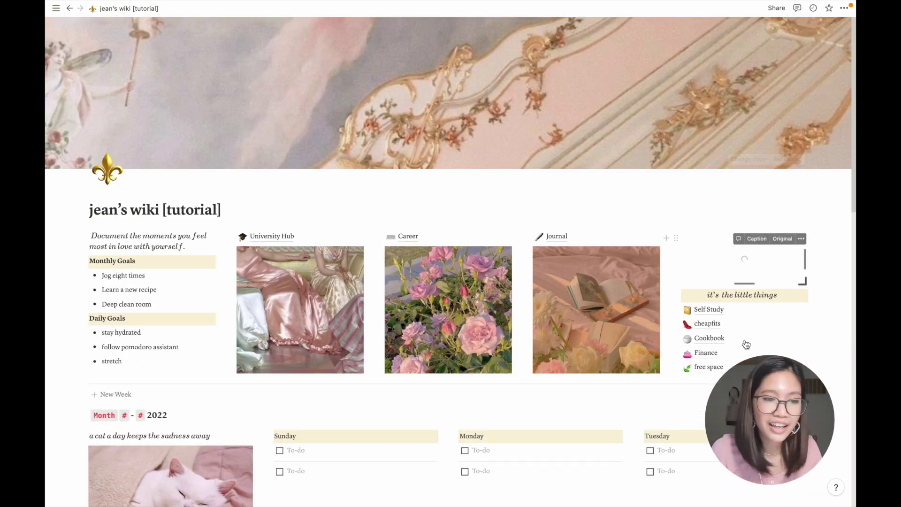
left_click(706, 367)
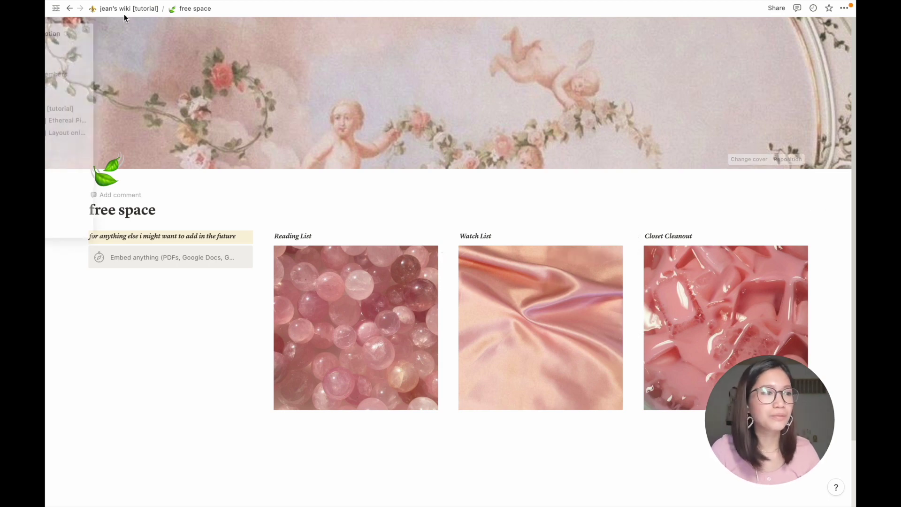
left_click(139, 8)
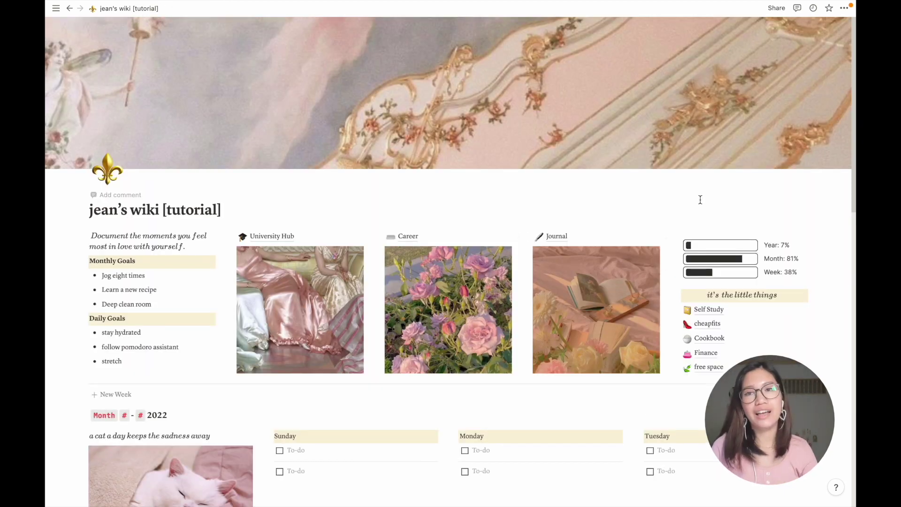
Step: Open '[Template] Ethereal Pink by jean' from the sidebar and look over its GOAL 1–3 layout
mouse_move(57, 100)
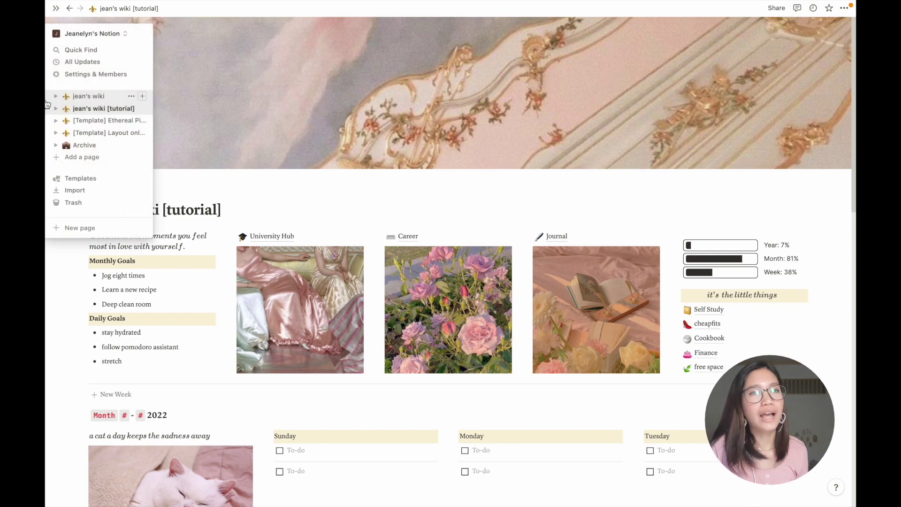
left_click(84, 122)
scroll(585, 195, "down", 2)
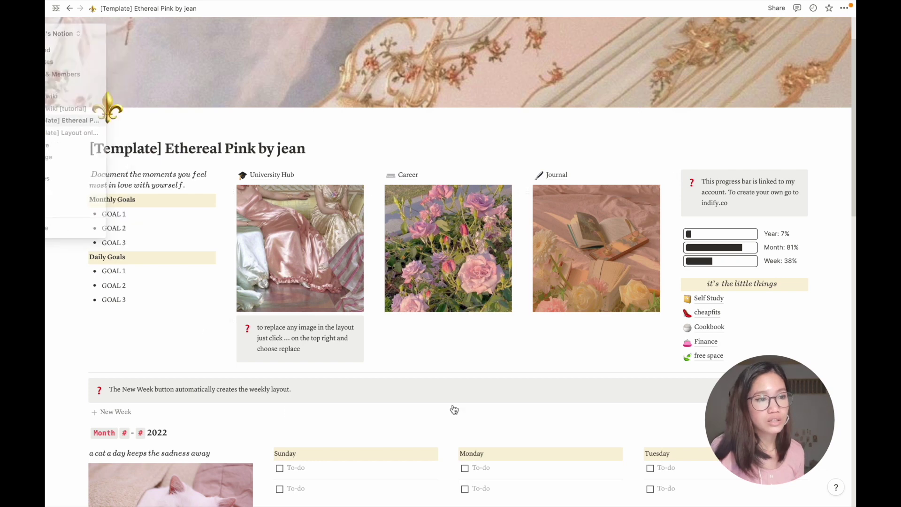
mouse_move(288, 241)
scroll(469, 183, "up", 2)
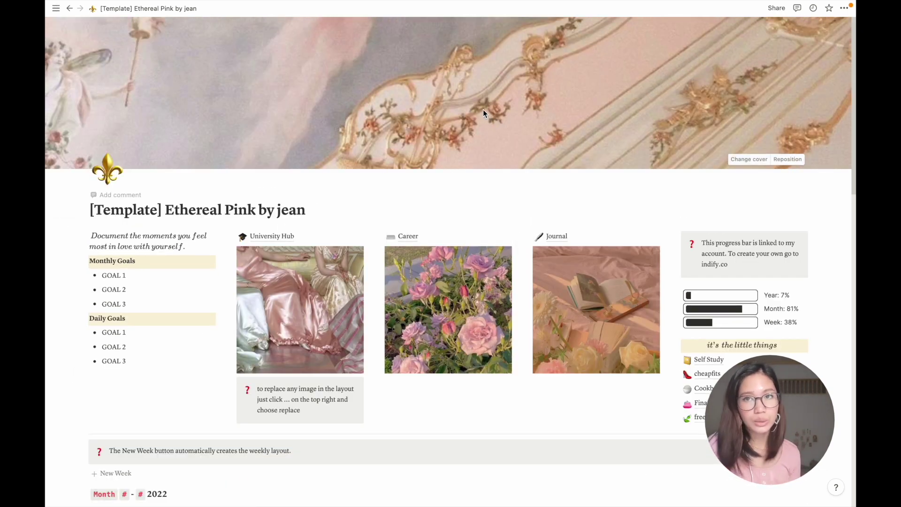
Step: Open '[Template] Layout only by jean' from the sidebar and scroll down to its calendar and back
mouse_move(55, 8)
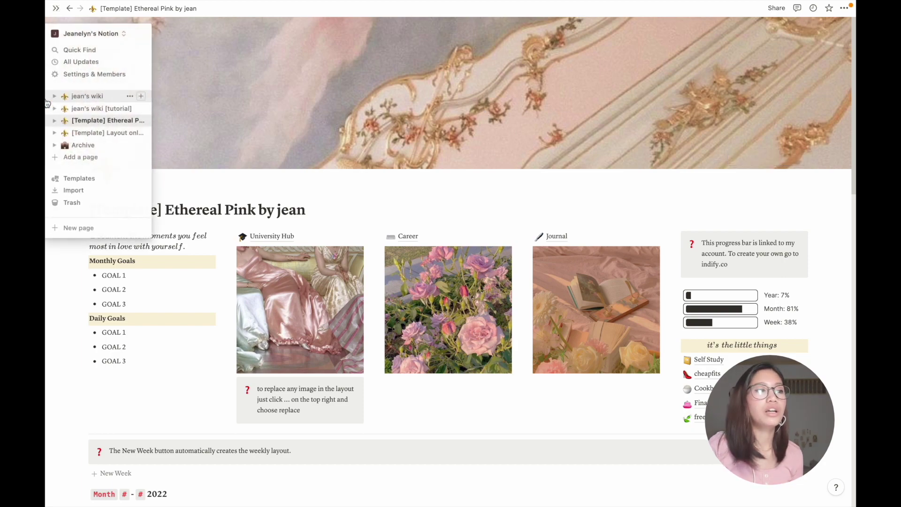
left_click(106, 134)
scroll(395, 232, "down", 5)
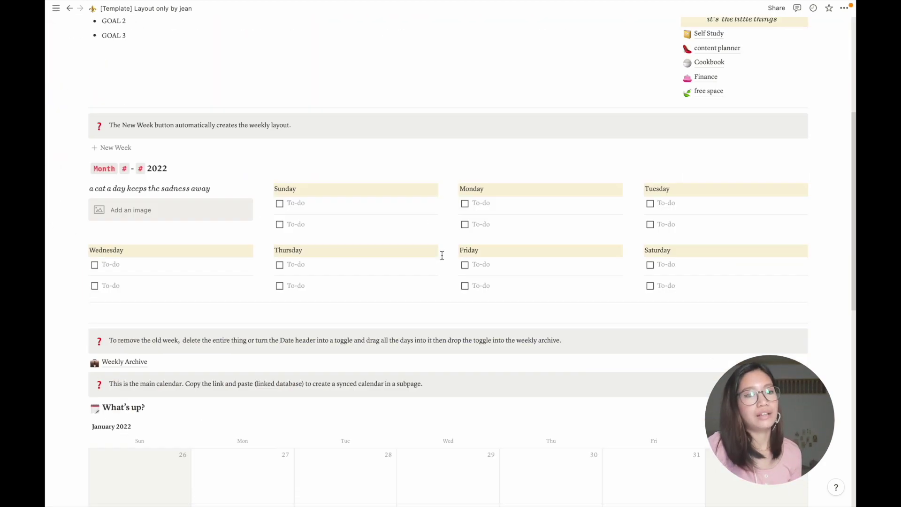
scroll(356, 258, "up", 5)
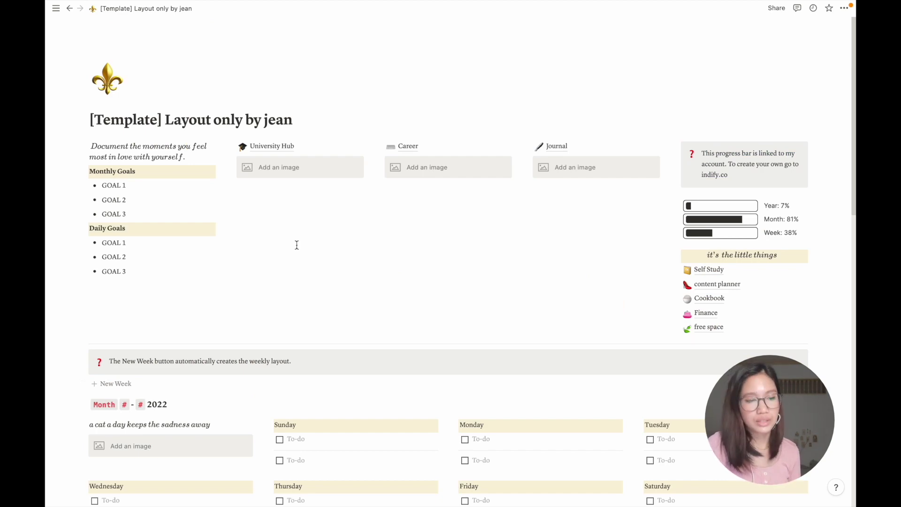
scroll(300, 243, "down", 15)
scroll(305, 241, "up", 15)
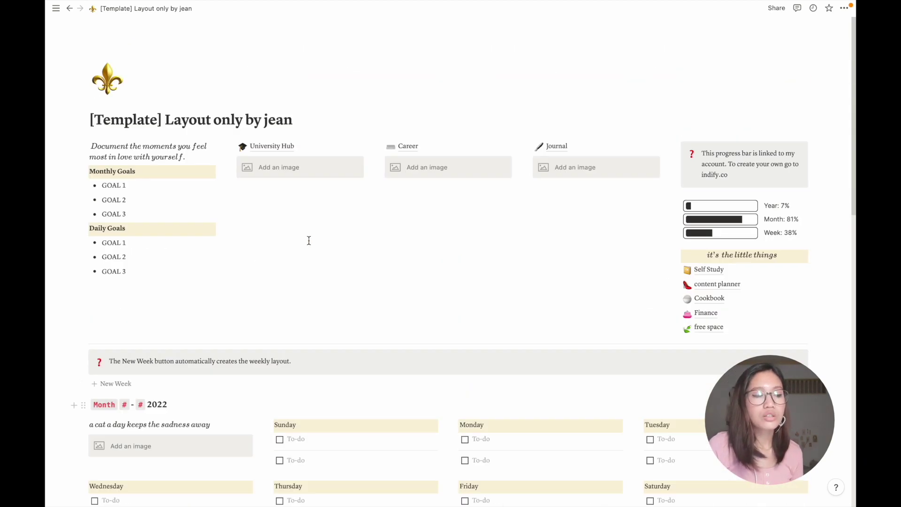